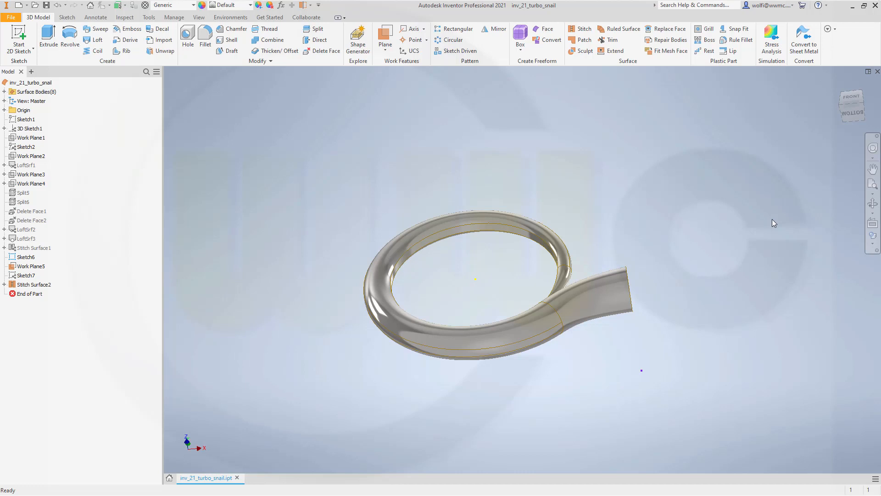
middle_click_drag(649, 261, 706, 268, "shift")
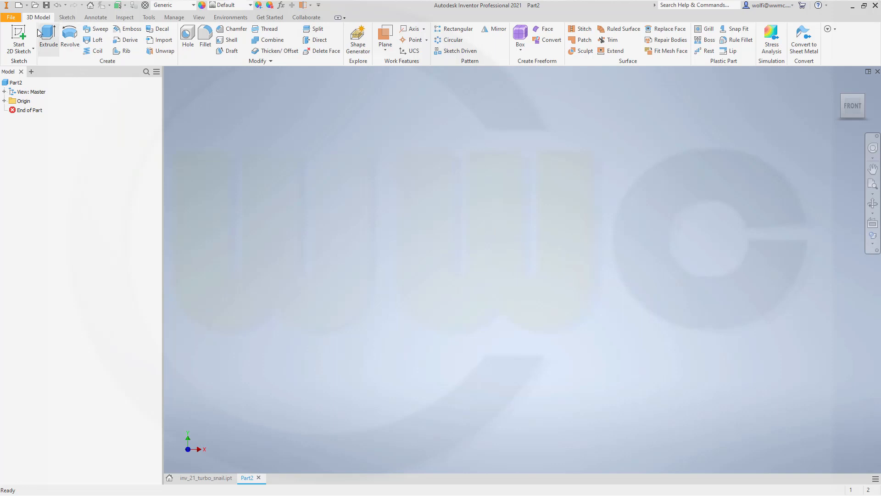
Sketch a point on the XY plane about 9,5 mm along X from the origin and align it horizontally with the origin
left_click(19, 36)
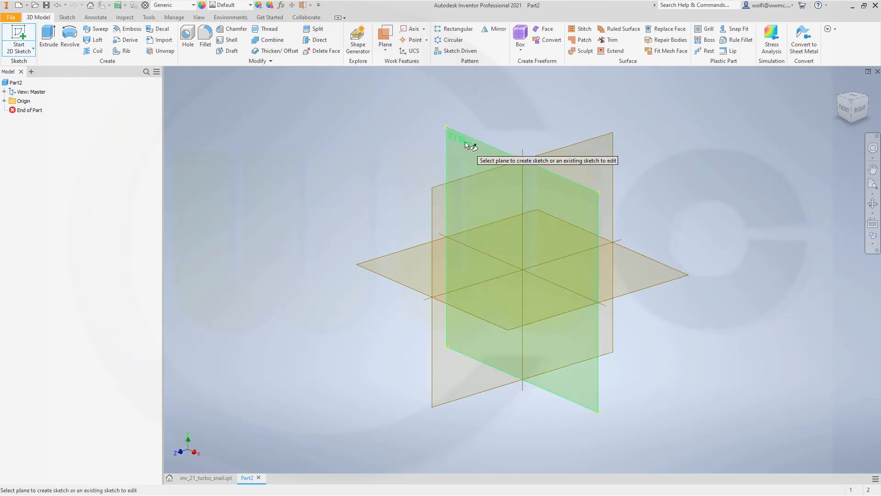
left_click(467, 142)
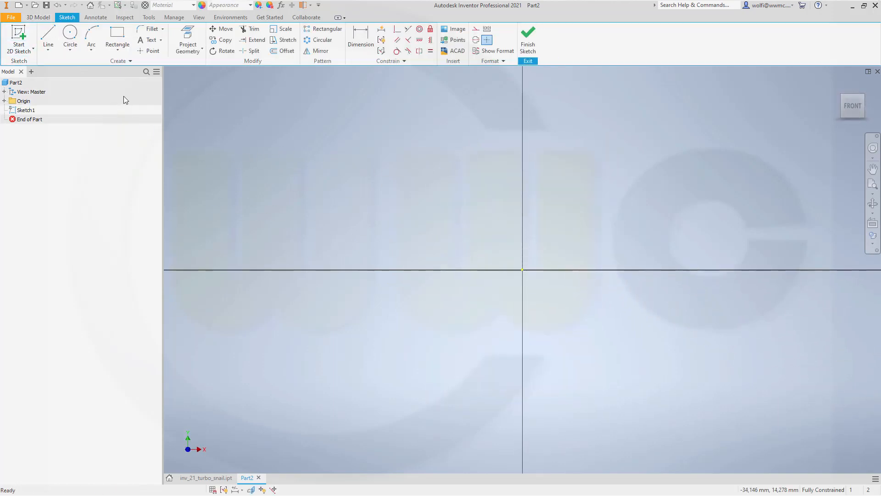
left_click(141, 53)
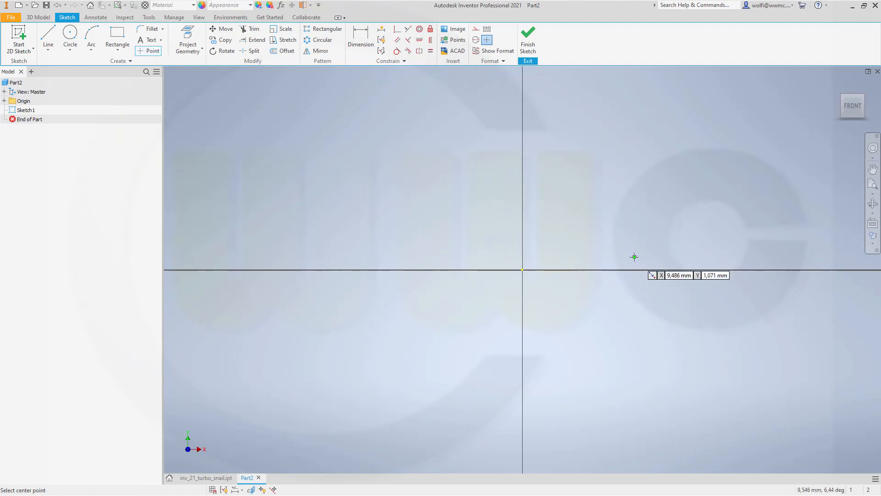
left_click(634, 256)
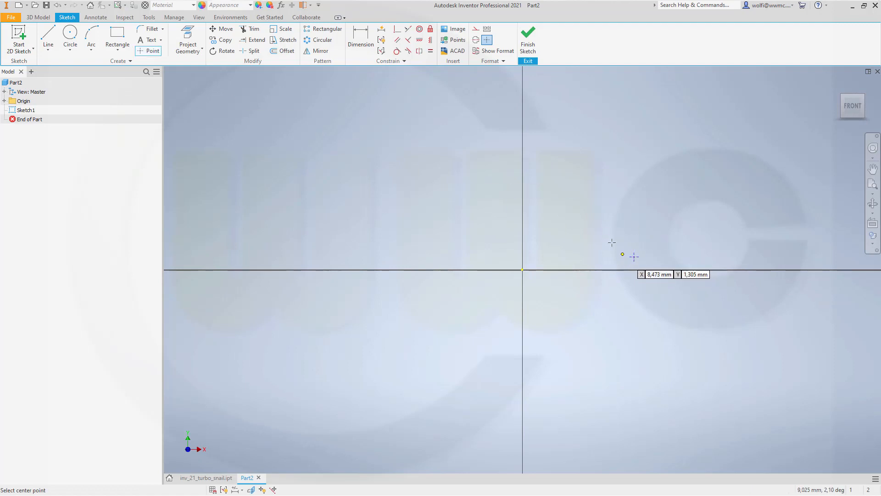
left_click(420, 40)
left_click(522, 270)
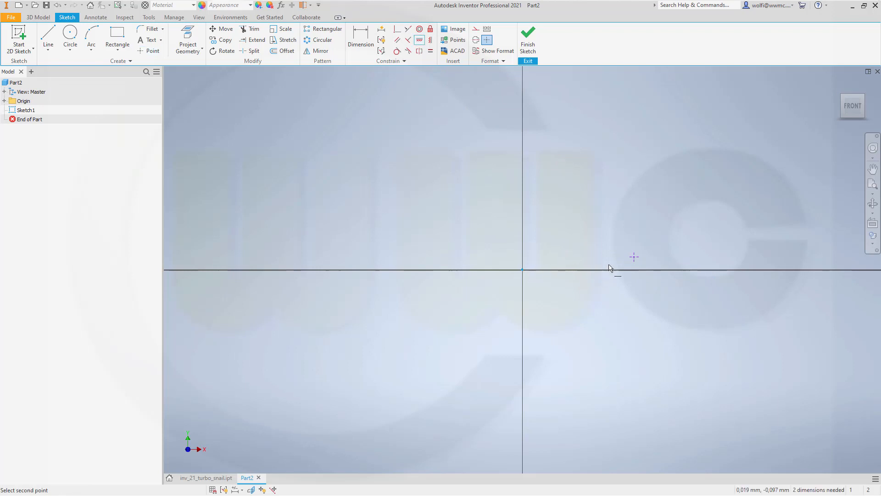
left_click(637, 259)
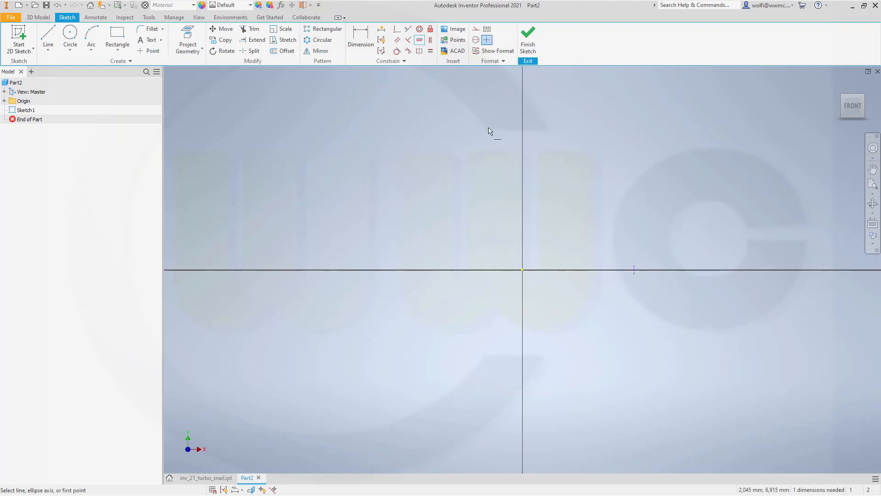
key("Escape")
Dimension the point's distance from the origin at 117,5 mm and finish the sketch
key("d")
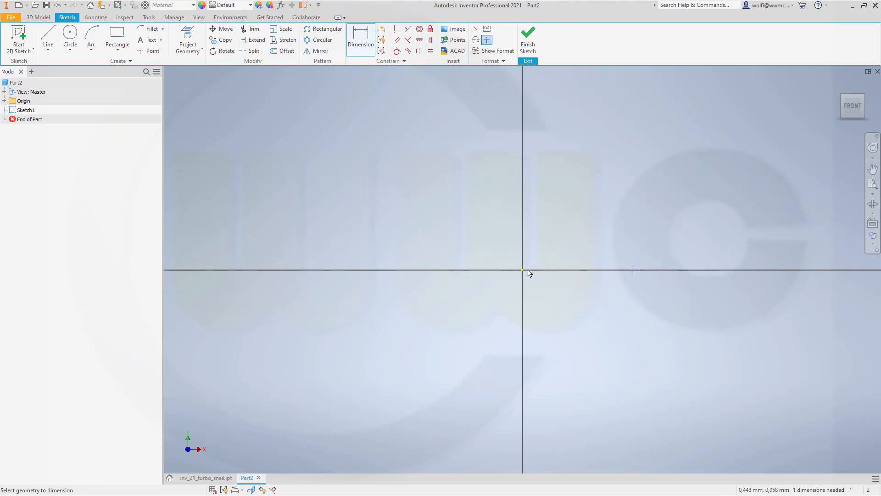
left_click(634, 271)
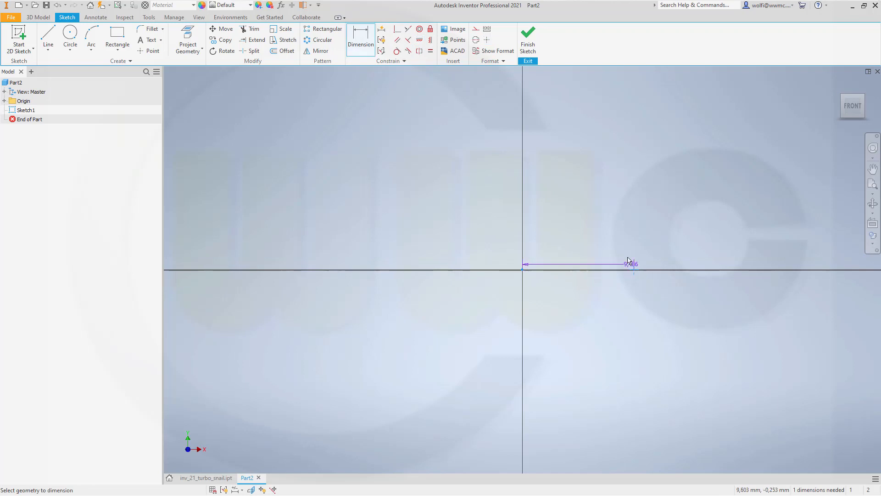
type("1175")
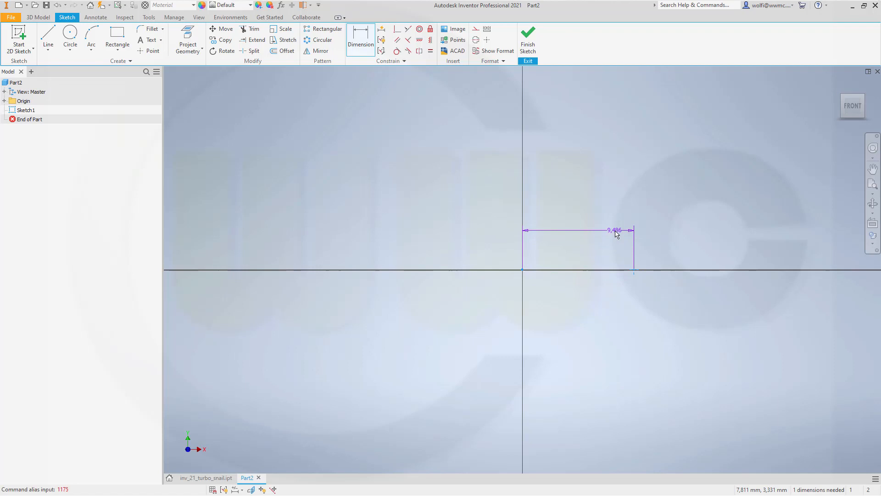
left_click(616, 233)
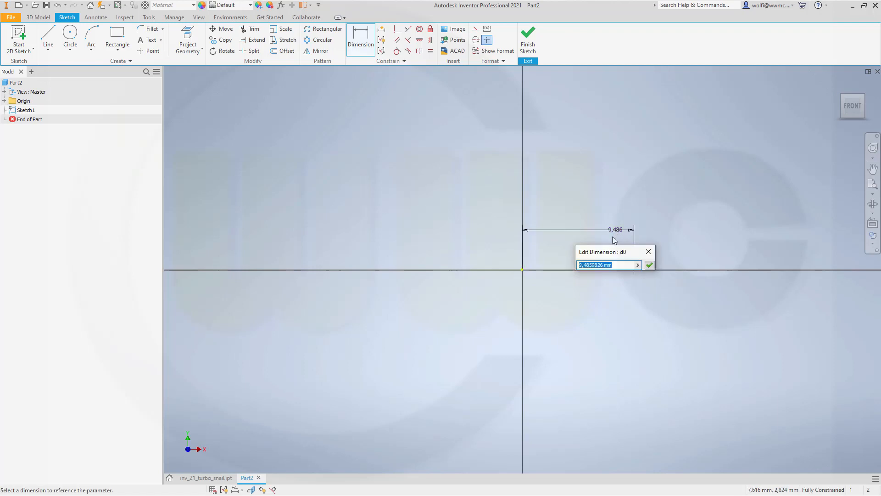
type("117,5")
key("Return")
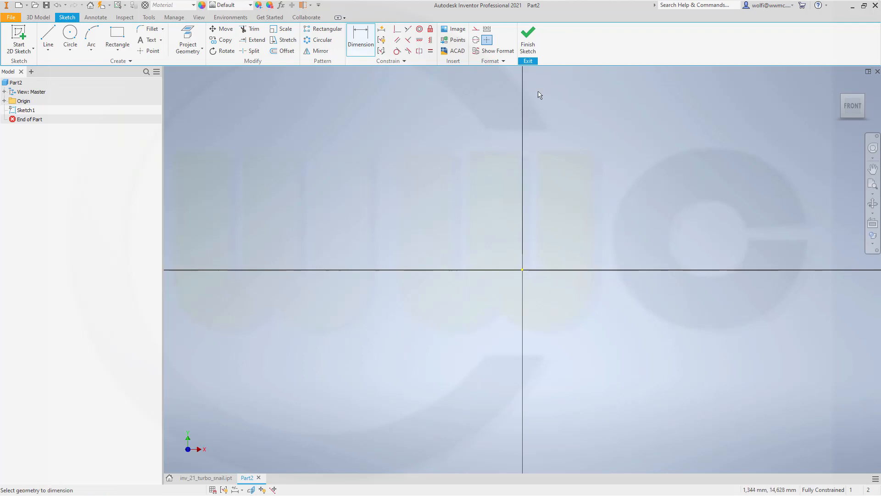
left_click(528, 39)
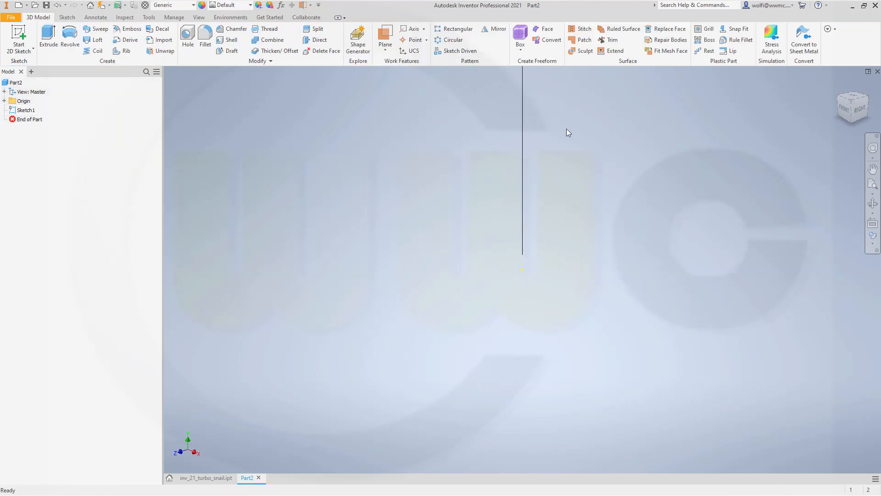
In a new 3D sketch, define a helical curve with a 100 mm axis from the origin along Z, starting at the sketched point
middle_click(578, 178)
middle_click(577, 179)
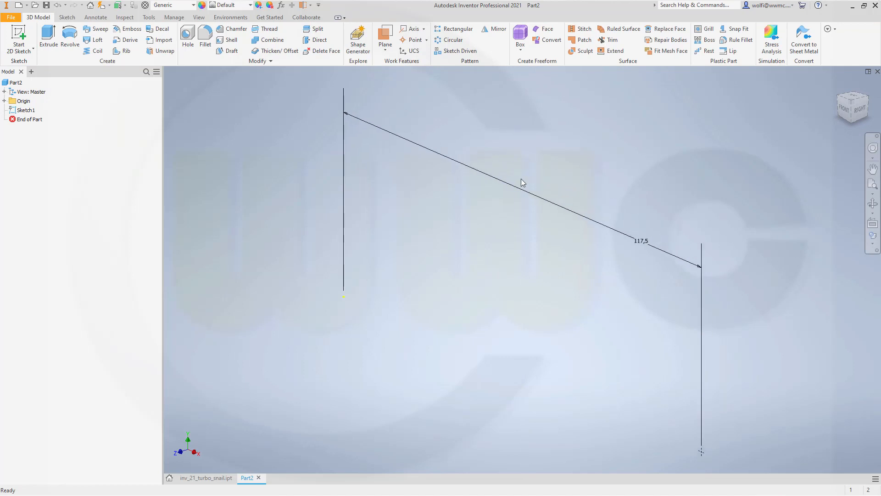
scroll(516, 207, "down", 2)
scroll(516, 207, "up", 1)
scroll(518, 209, "down", 1)
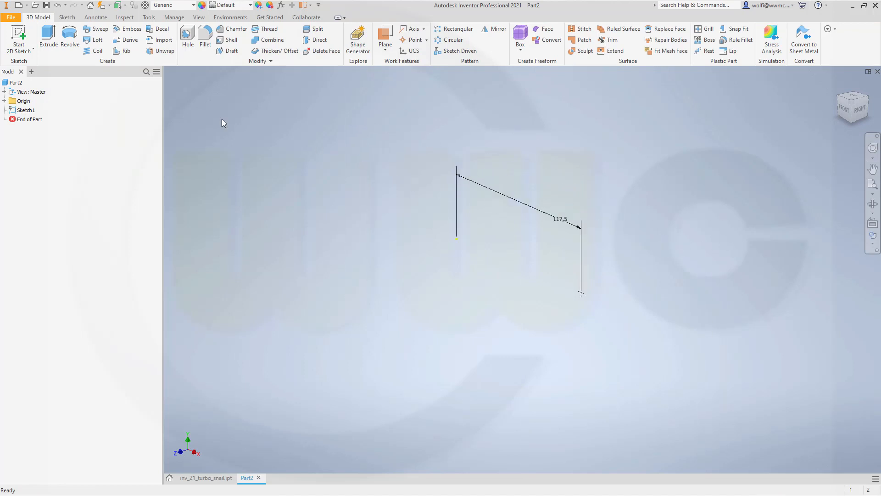
left_click(33, 51)
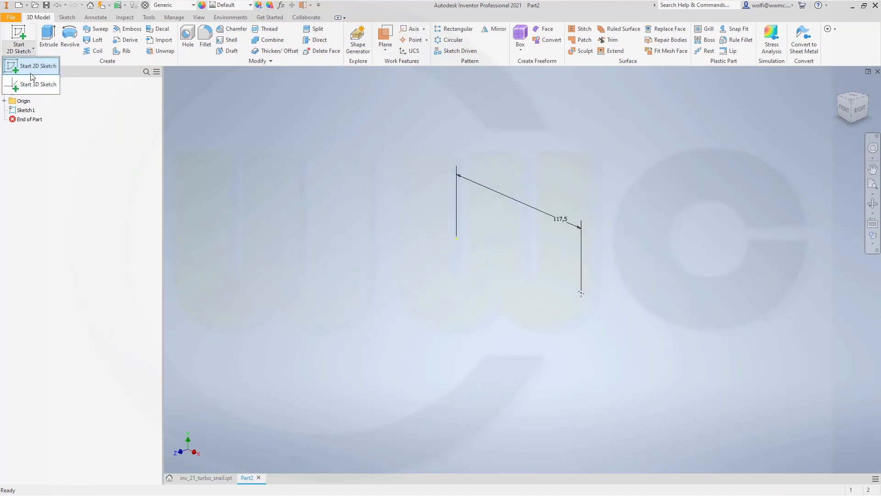
left_click(30, 81)
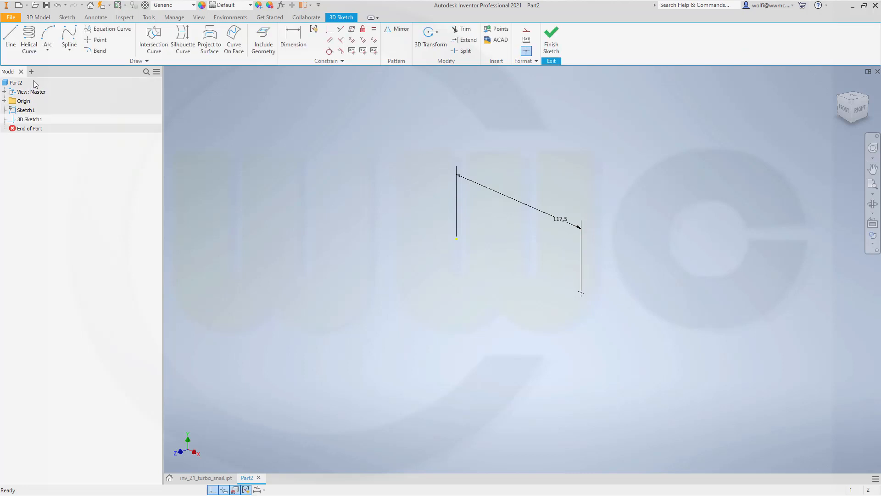
left_click(29, 37)
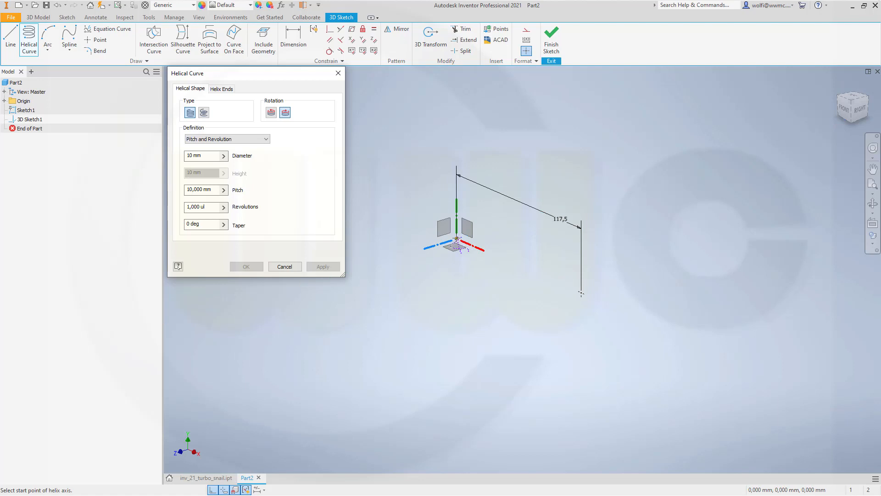
left_click(459, 238)
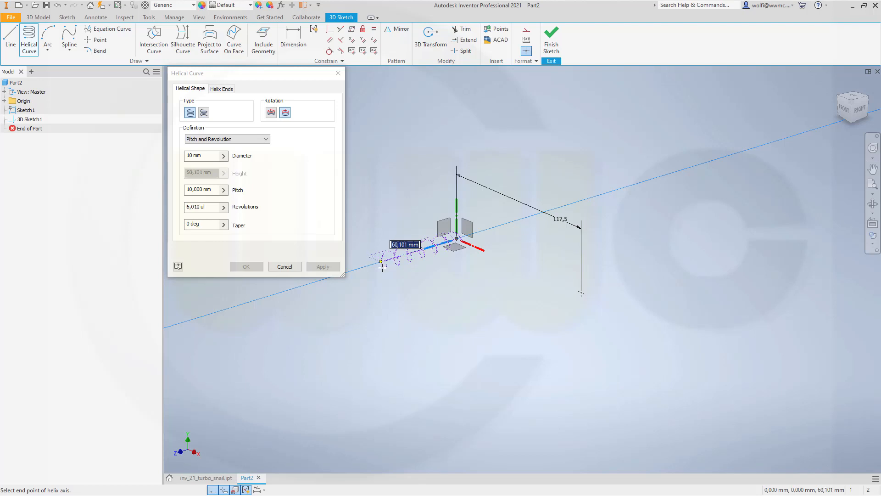
type("100")
key("Return")
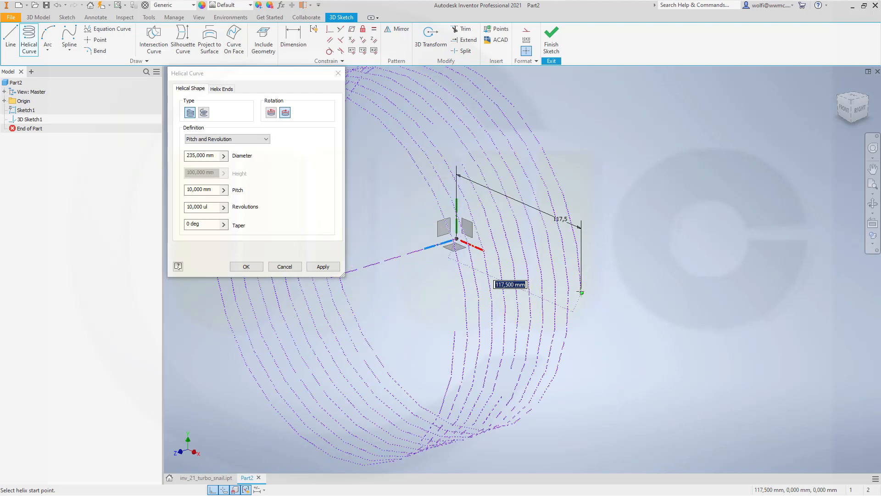
left_click(581, 292)
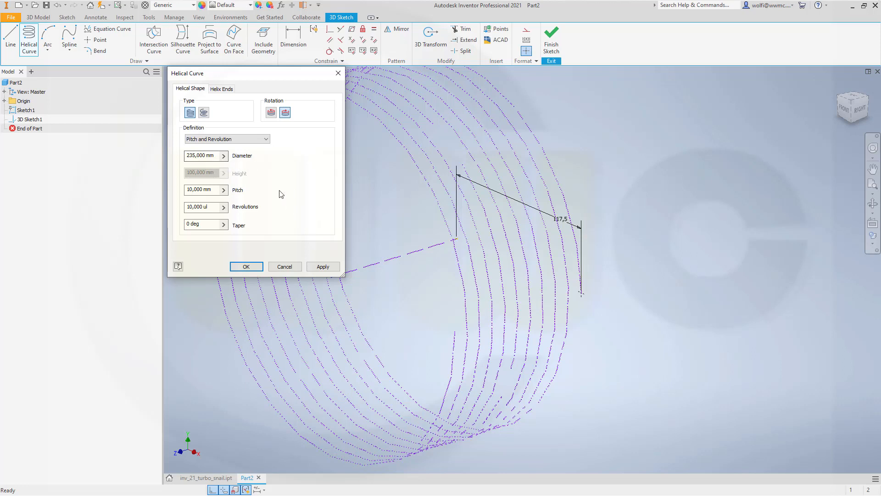
Set the helical curve's pitch to 26 mm and its revolutions to 7/8
left_click(214, 189)
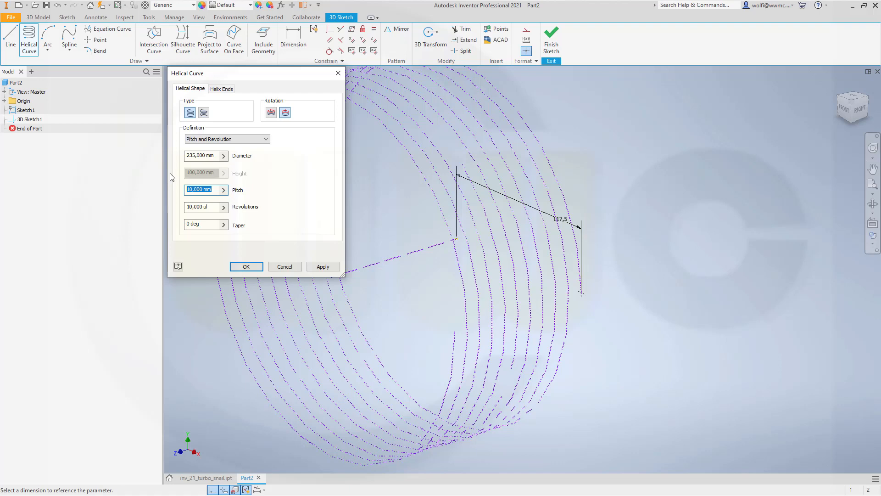
type("26")
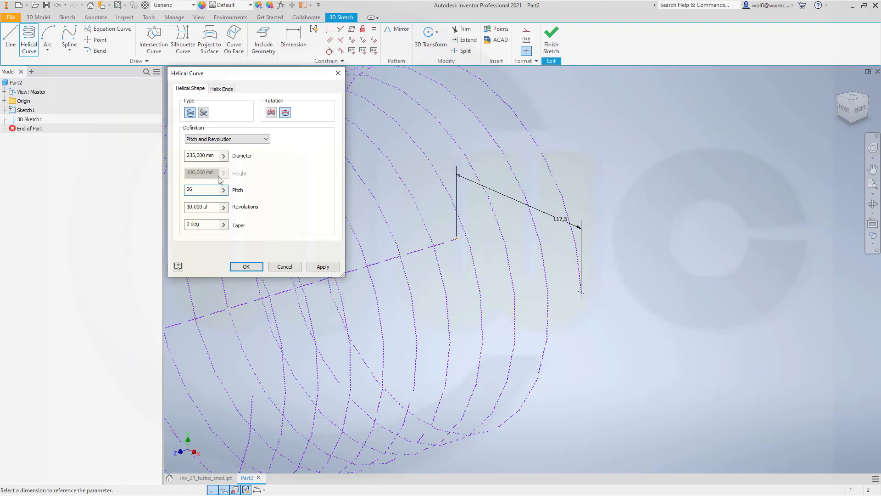
key("Tab")
type("7/")
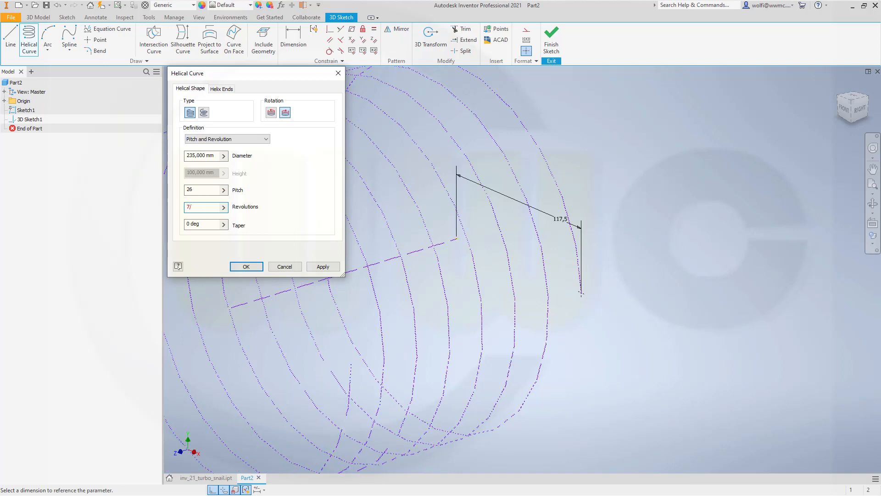
type("8")
key("Tab")
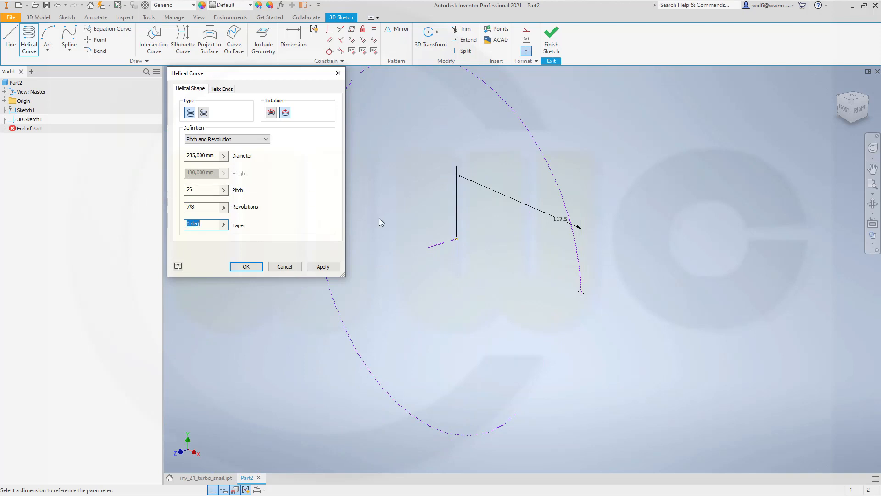
Change the curve's definition to Spiral, create it and finish the 3D sketch
mouse_move(445, 265)
middle_mouse_down()
mouse_move(467, 298)
mouse_move(586, 256)
mouse_move(560, 262)
mouse_move(560, 276)
middle_mouse_up()
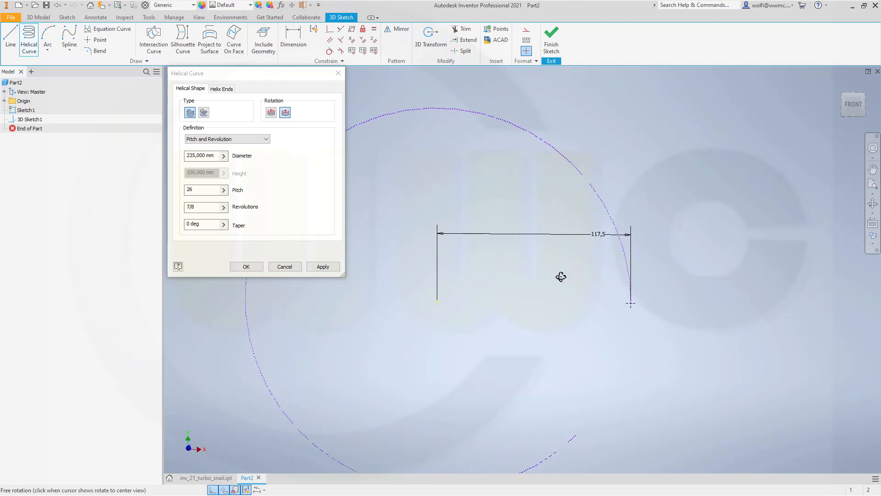
scroll(569, 306, "down", 5)
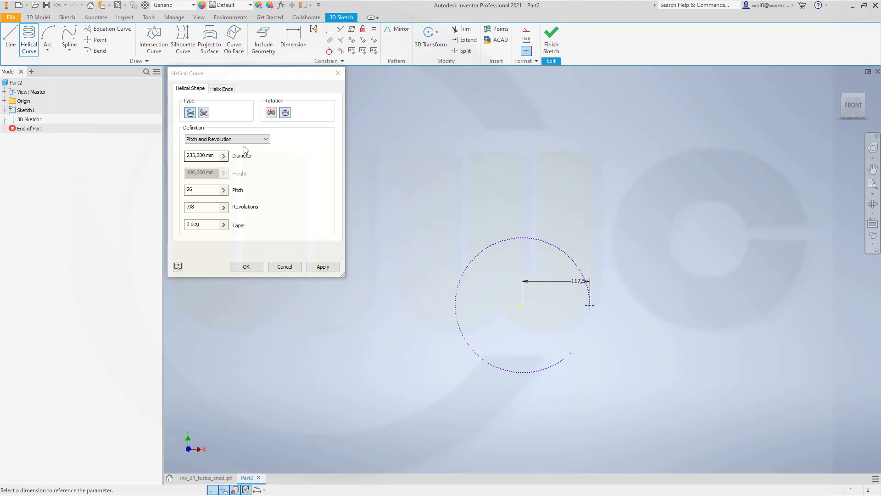
left_click(265, 139)
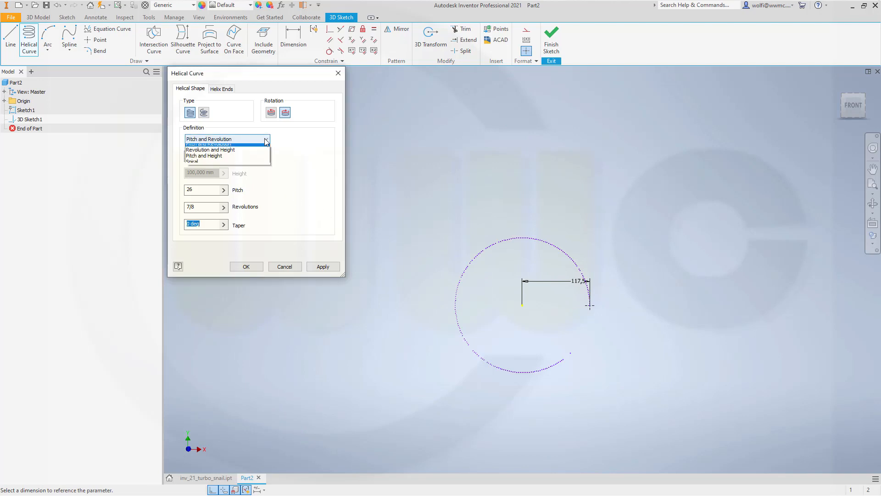
left_click(206, 164)
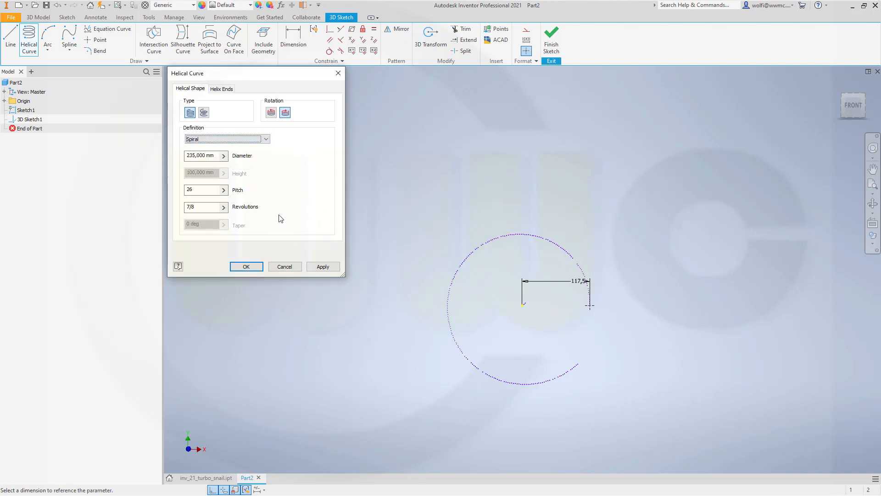
left_click(242, 268)
mouse_move(398, 283)
middle_mouse_down("shift")
mouse_move(392, 244)
mouse_move(403, 230)
mouse_move(415, 238)
mouse_move(388, 260)
mouse_move(418, 255)
middle_mouse_up("shift")
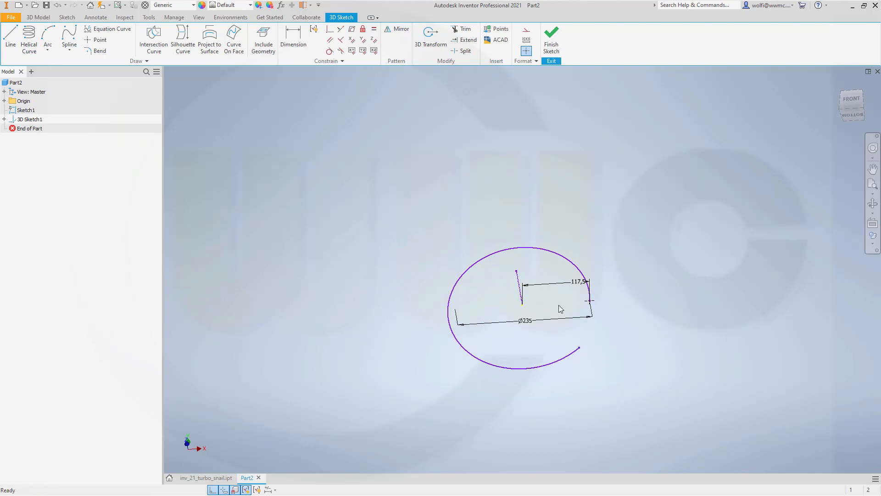
mouse_move(543, 291)
middle_mouse_down("shift")
mouse_move(543, 317)
mouse_move(577, 307)
mouse_move(541, 331)
mouse_move(528, 295)
mouse_move(541, 298)
middle_mouse_up("shift")
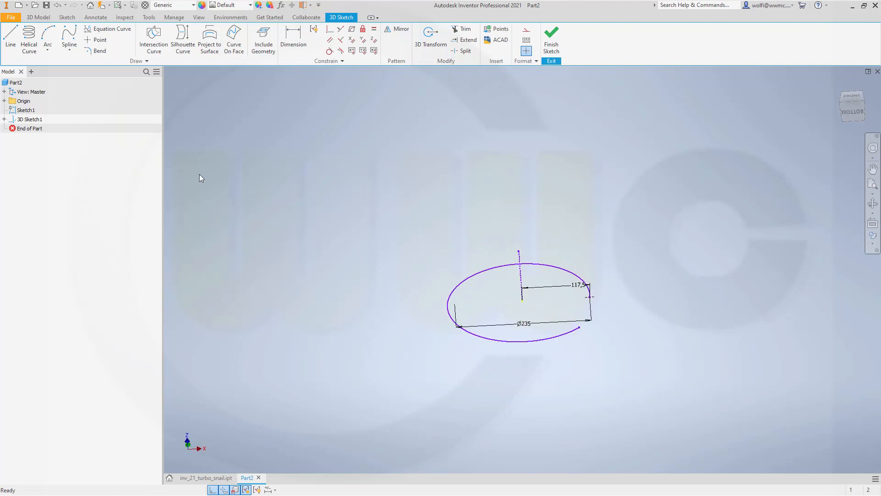
left_click(552, 42)
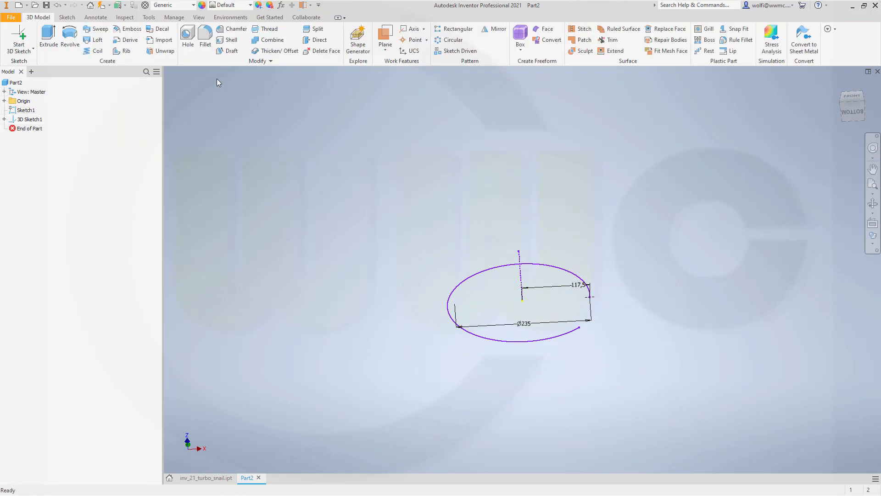
Create a work plane perpendicular to the spiral curve through its outer end point
left_click(385, 35)
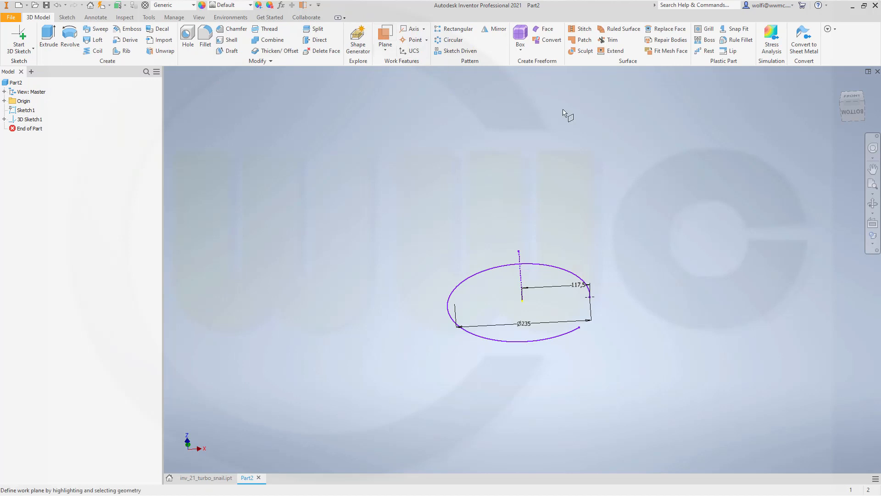
left_click(574, 336)
left_click(580, 329)
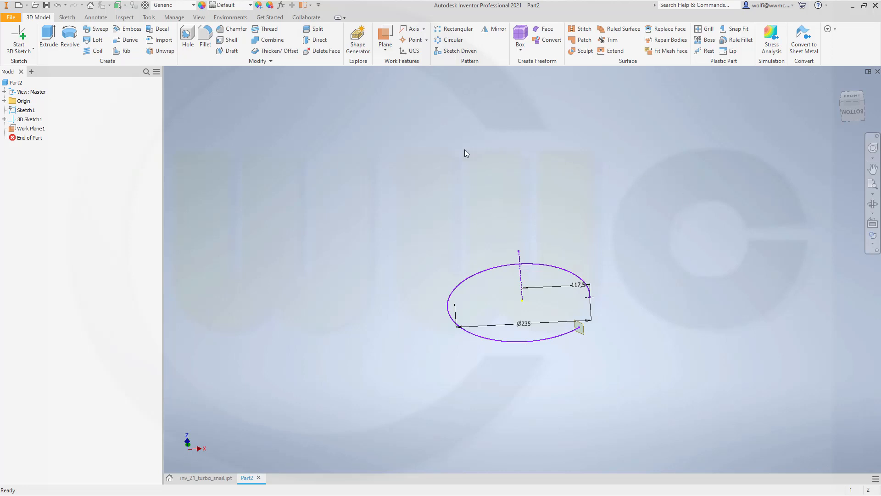
Start a 2D sketch on the work plane and project the spiral's outer end point into it
left_click(34, 48)
left_click(27, 65)
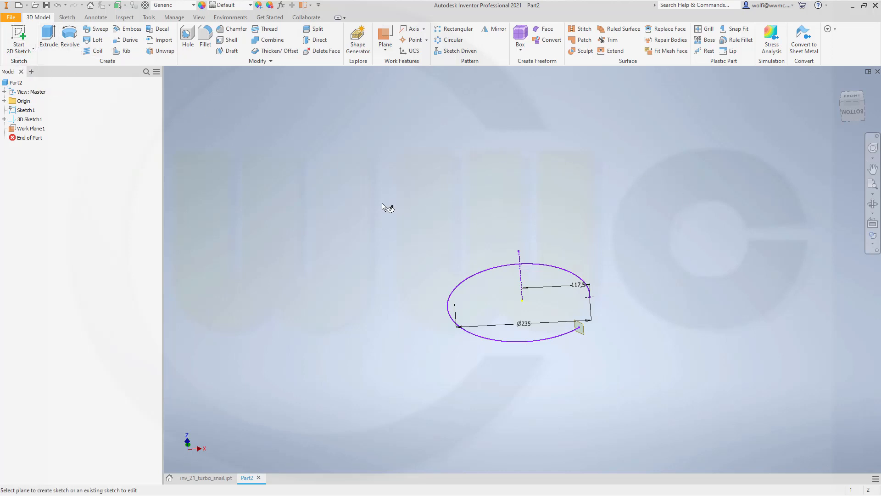
left_click(581, 319)
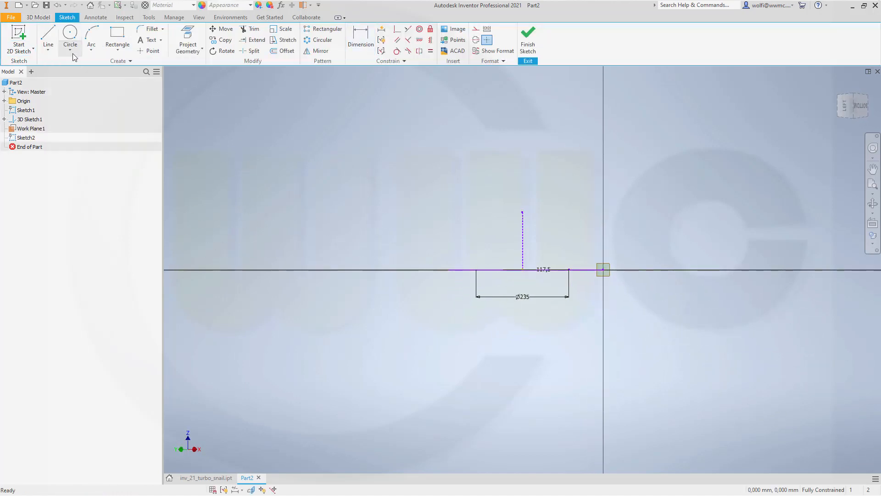
middle_click_drag(378, 166, 382, 189, "shift")
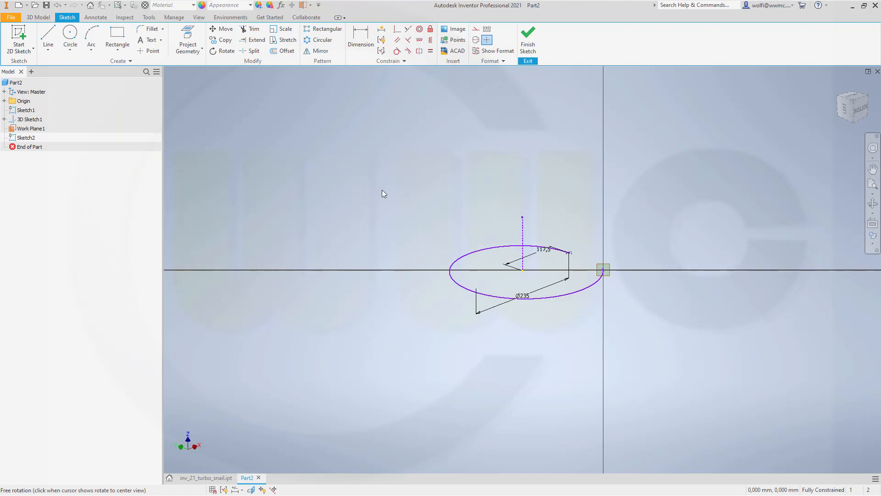
mouse_move(439, 216)
middle_mouse_down()
mouse_move(407, 235)
mouse_move(360, 244)
middle_mouse_up()
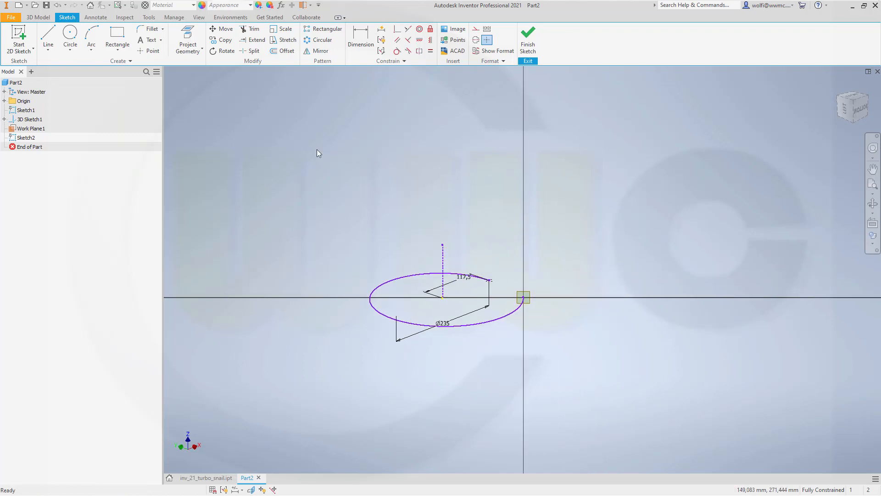
left_click(187, 40)
left_click(527, 299)
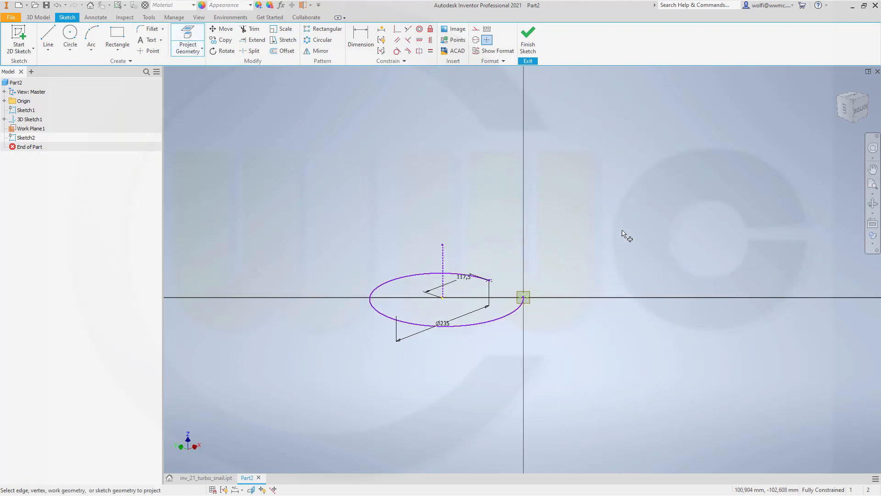
Draw a 50 mm diameter circle centred on the projected spiral end point and finish the sketch
left_click(72, 39)
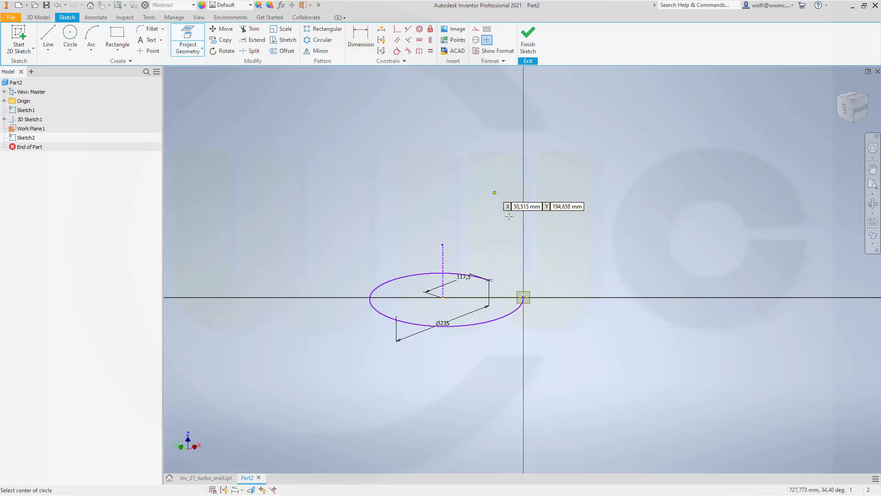
left_click(523, 297)
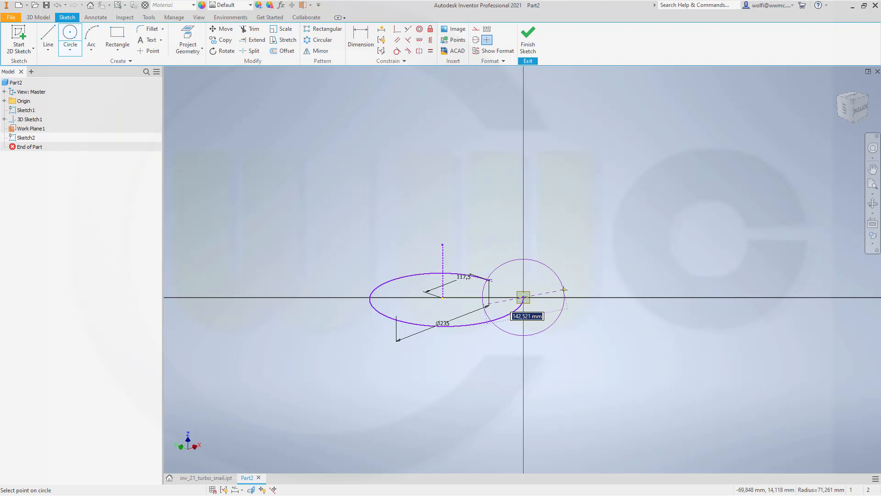
type("50")
key("Return")
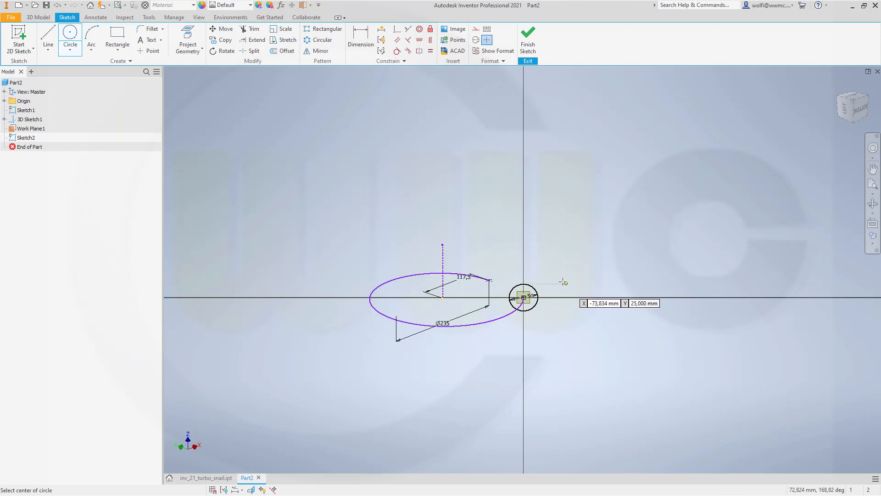
left_click(527, 44)
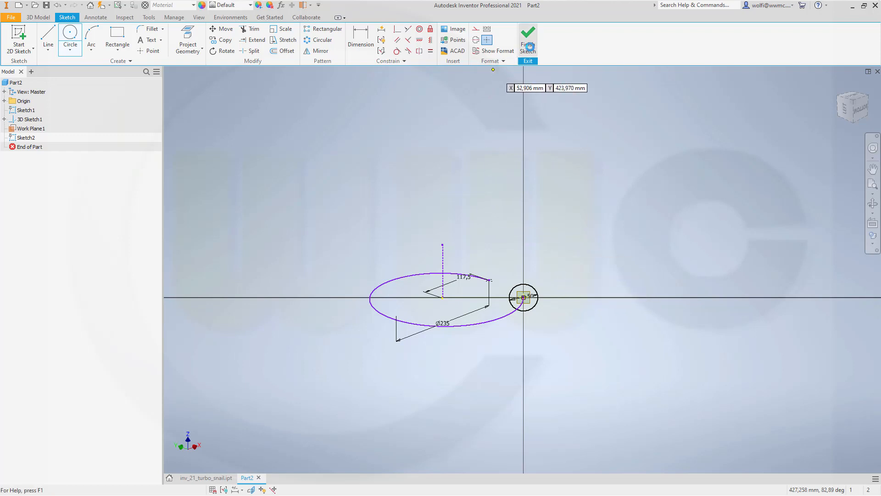
Start a 2D sketch on the XZ plane and project the spiral's start point into it
middle_click_drag(550, 173, 477, 200, "shift")
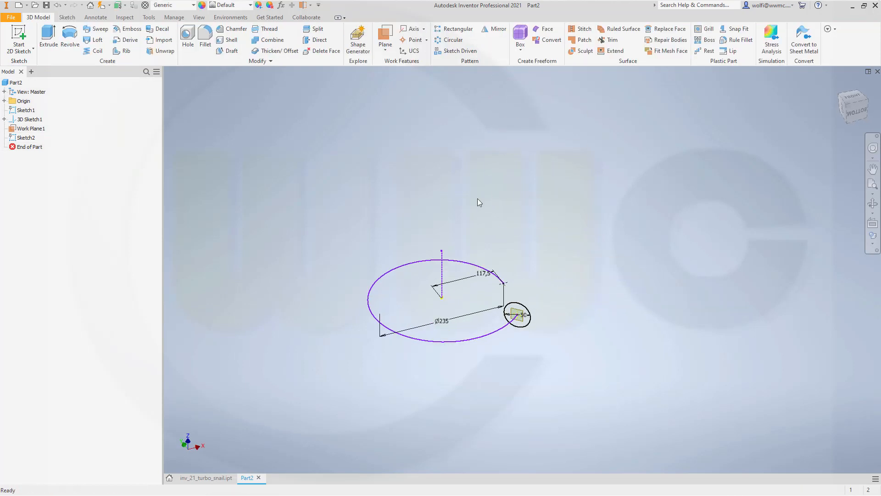
left_click(18, 38)
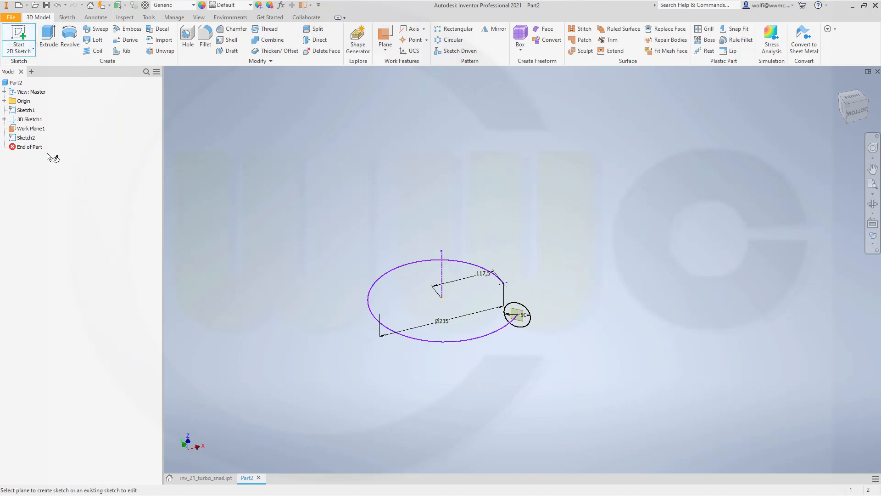
left_click(4, 101)
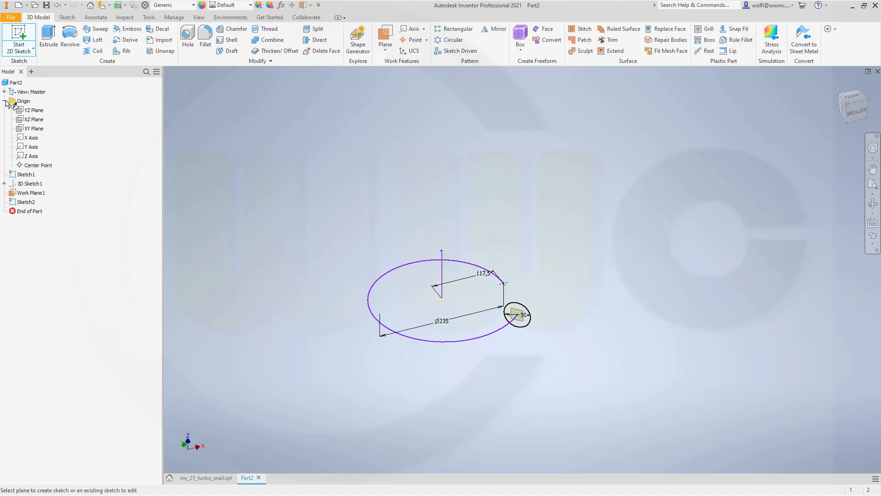
left_click(40, 121)
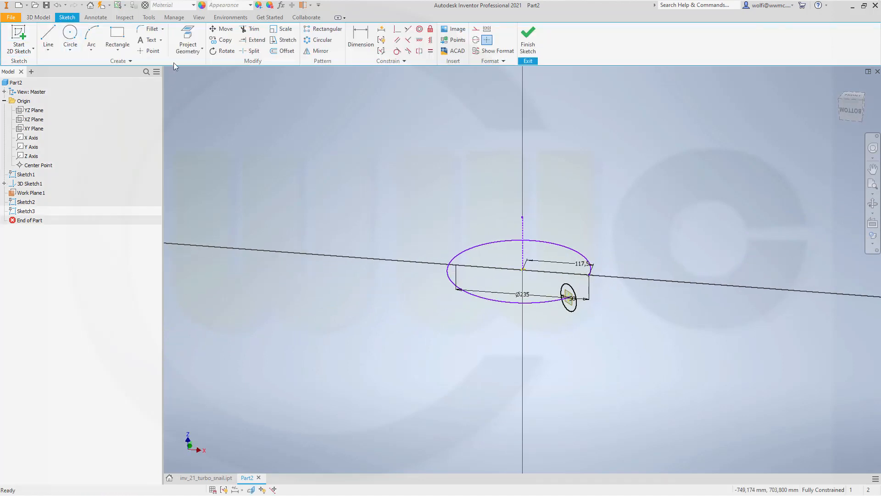
left_click(188, 41)
scroll(615, 289, "down", 8)
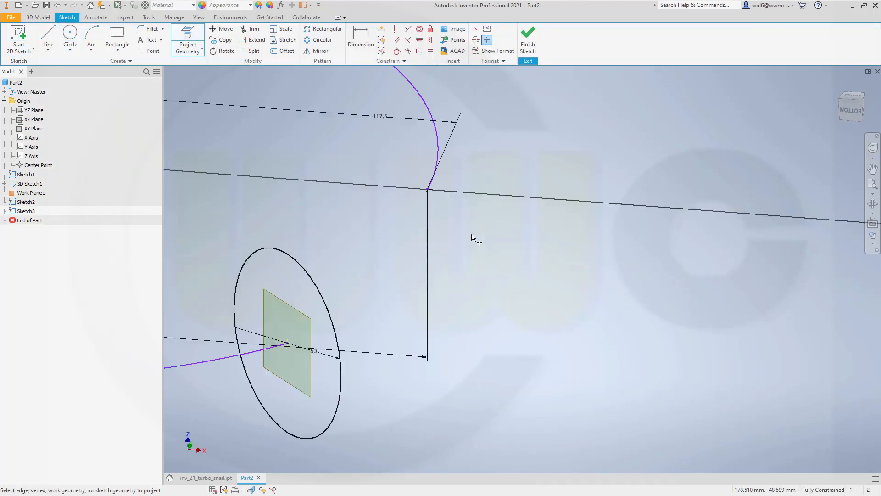
left_click(427, 190)
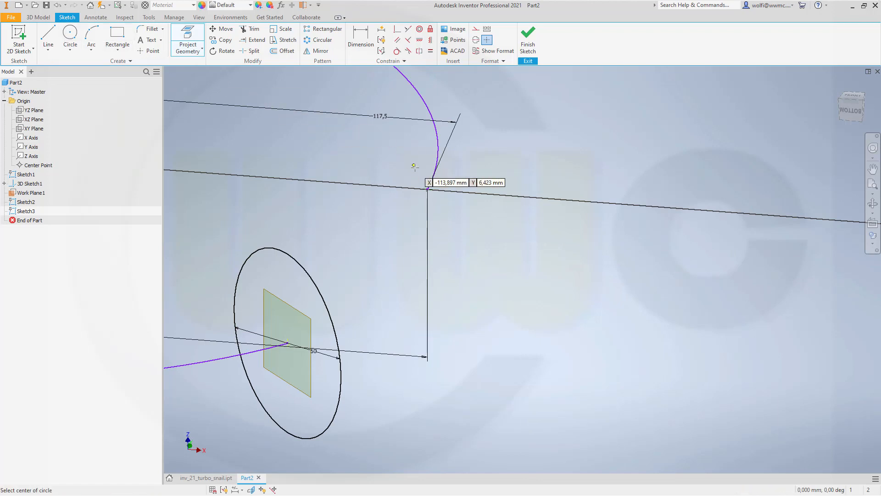
Draw a 20 mm diameter circle centred on the projected spiral start point and finish the sketch
left_click(428, 189)
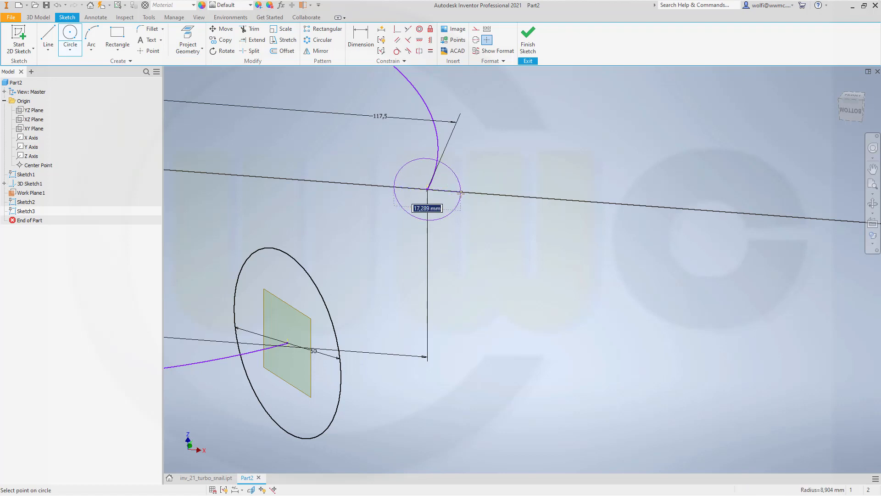
type("20")
key("Tab")
key("Return")
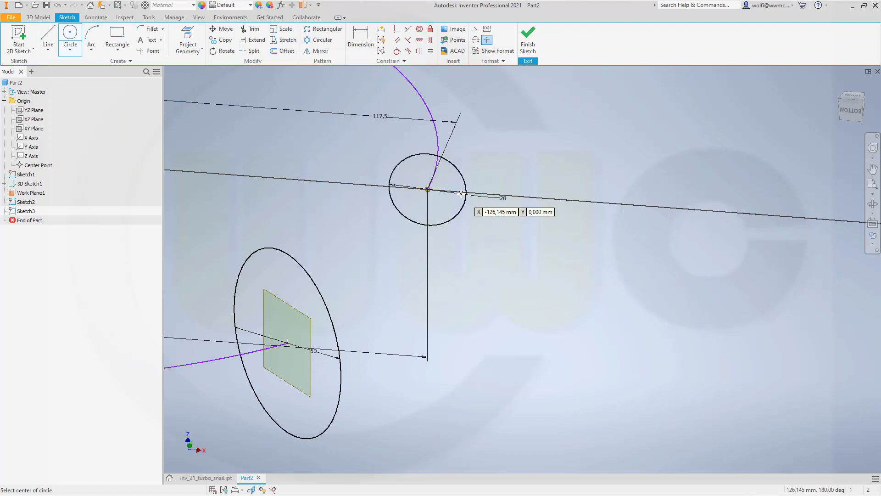
key("Escape")
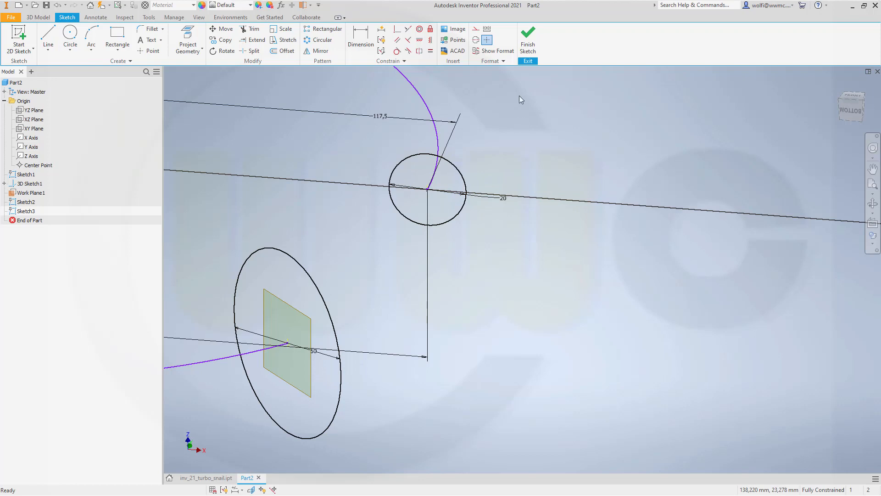
left_click(527, 40)
Set up a Loft with surface output, using the 50 mm circle and the 20 mm circle as sections
scroll(520, 203, "up", 10)
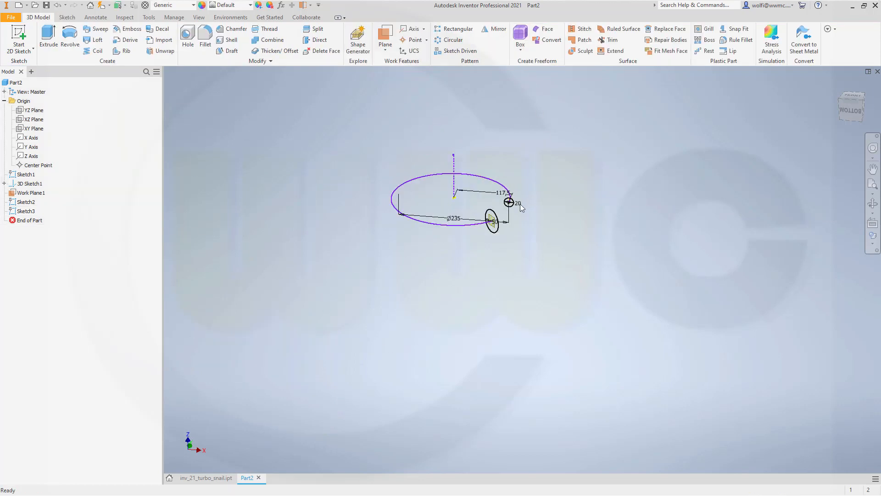
scroll(520, 204, "down", 4)
mouse_move(434, 275)
middle_mouse_down("shift")
mouse_move(490, 268)
mouse_move(509, 287)
mouse_move(469, 215)
mouse_move(444, 250)
mouse_move(445, 128)
middle_mouse_up("shift")
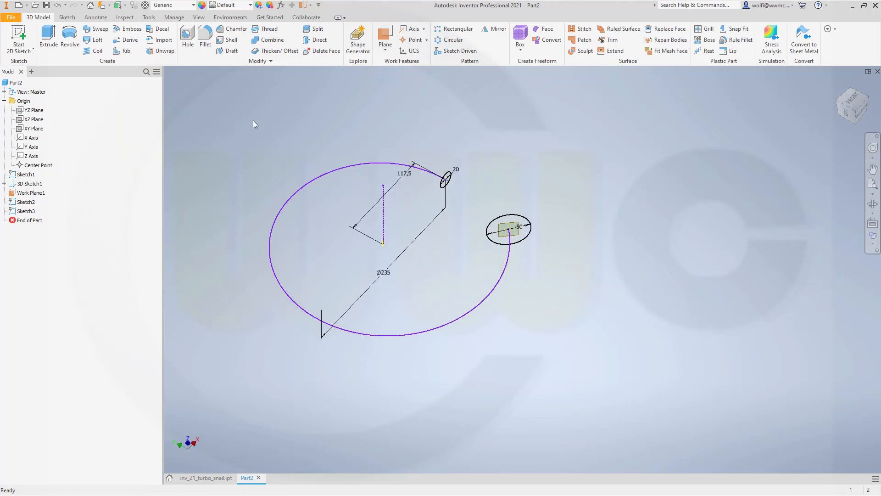
left_click(95, 40)
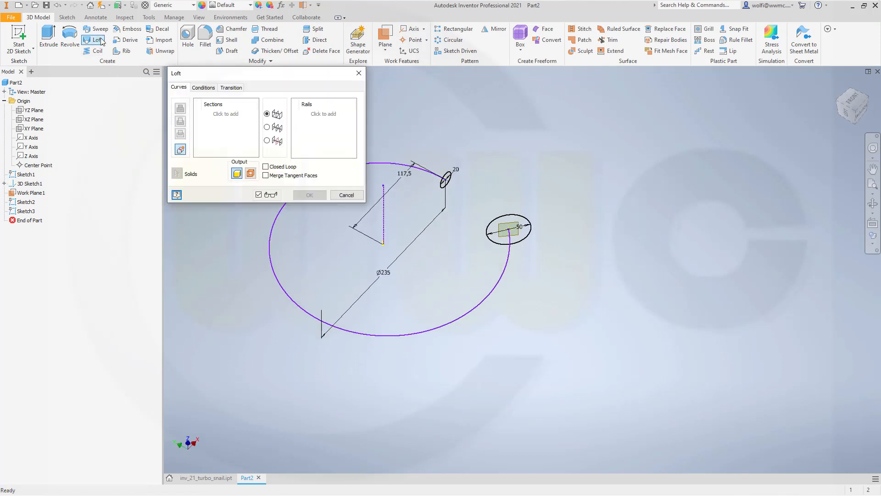
left_click(250, 174)
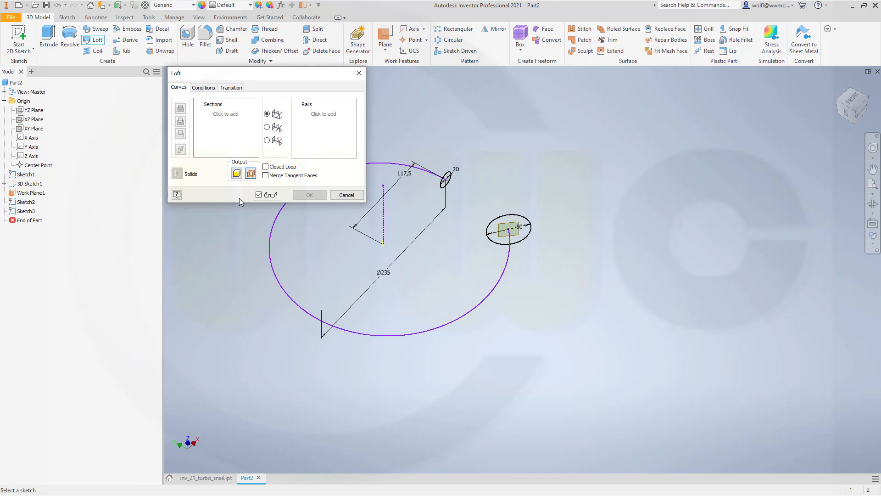
left_click(531, 237)
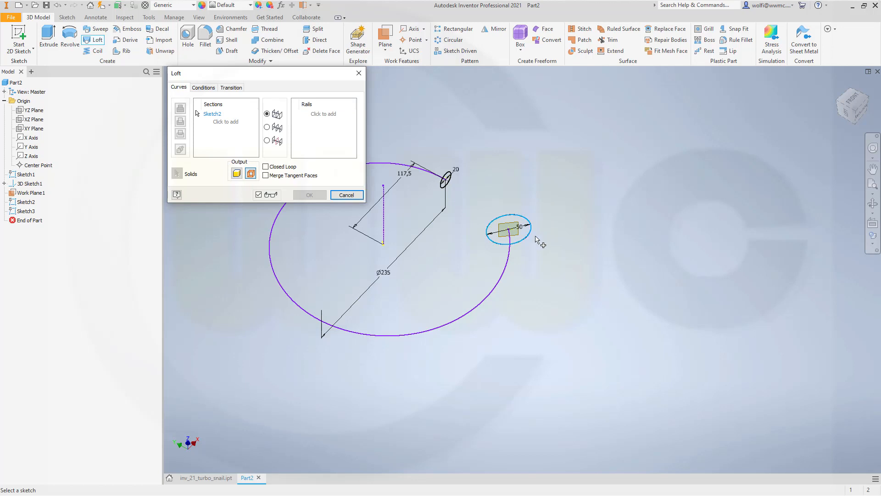
left_click(450, 176)
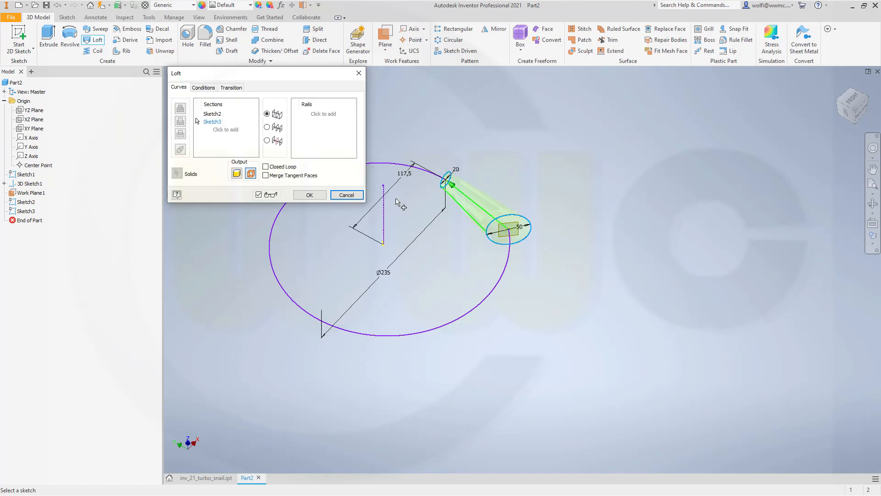
Switch the loft to the centre line type, use the spiral curve as its centre line and create the surface
left_click(267, 127)
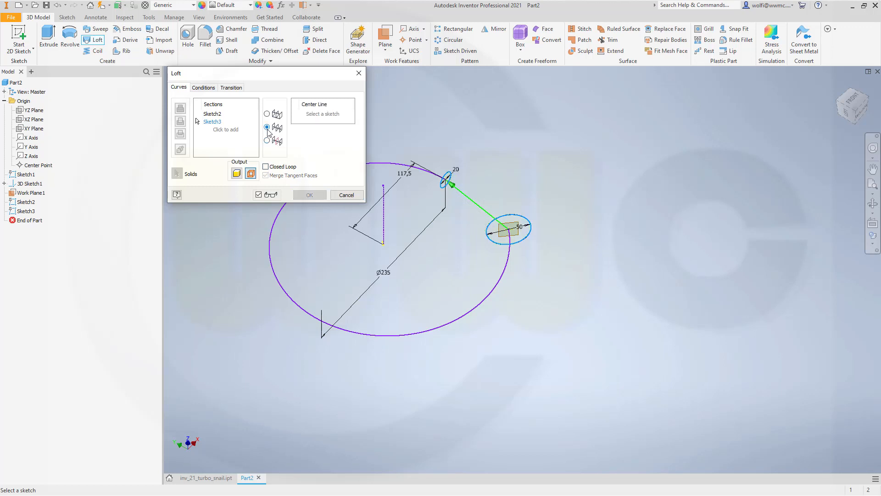
left_click(492, 292)
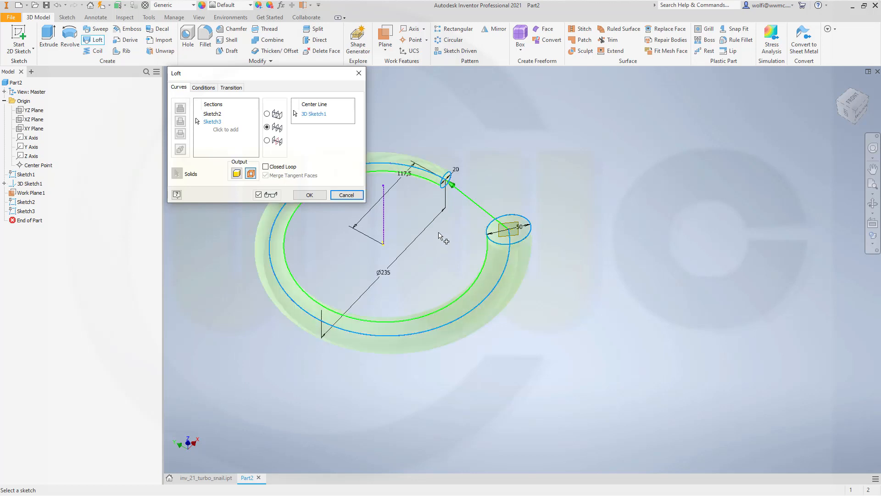
mouse_move(448, 239)
middle_mouse_down("shift")
mouse_move(431, 196)
mouse_move(425, 205)
middle_mouse_up("shift")
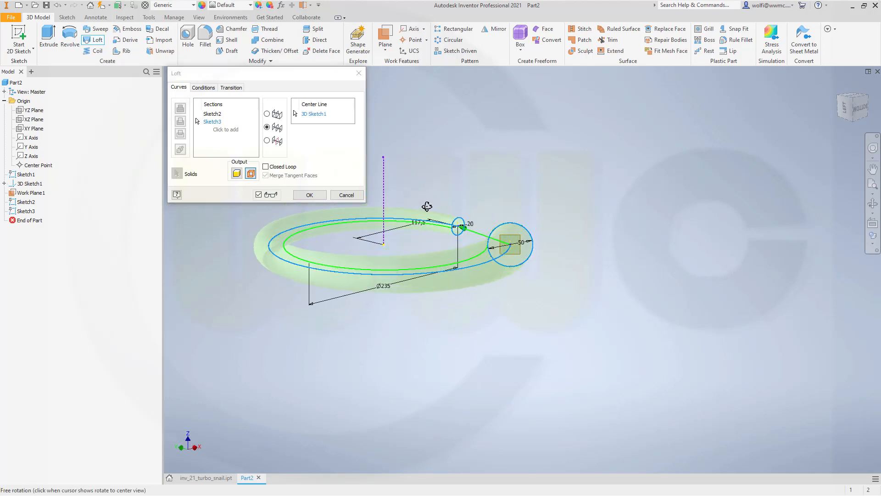
left_click(310, 195)
Turn off translucency for the loft surface and hide the first sketch with the 117.5 mm dimension
middle_click_drag(289, 190, 274, 209, "shift")
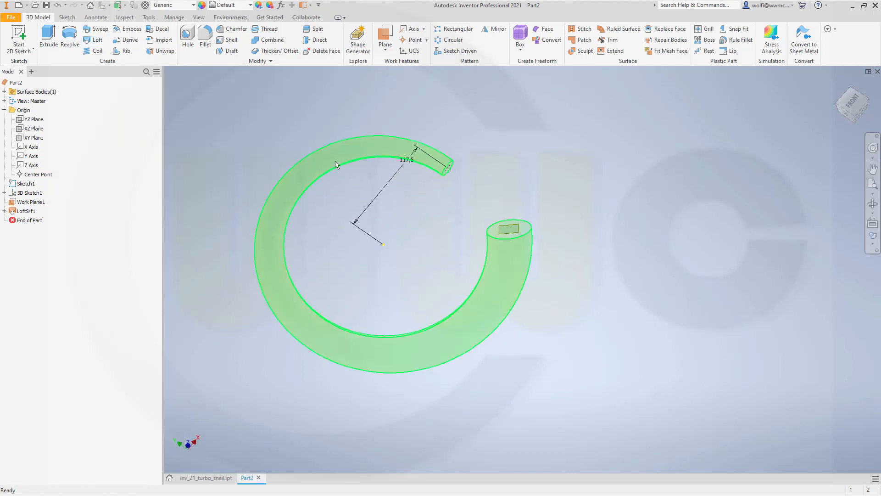
right_click(23, 212)
left_click(49, 312)
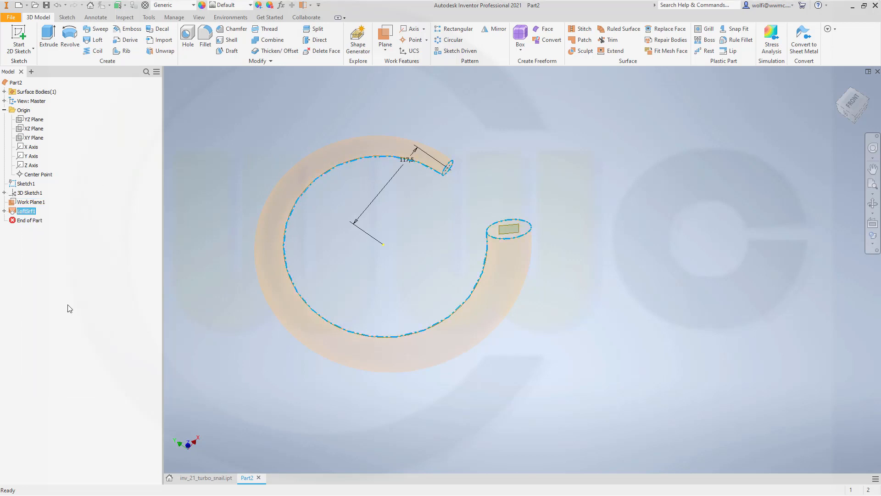
middle_click_drag(291, 269, 374, 308, "shift")
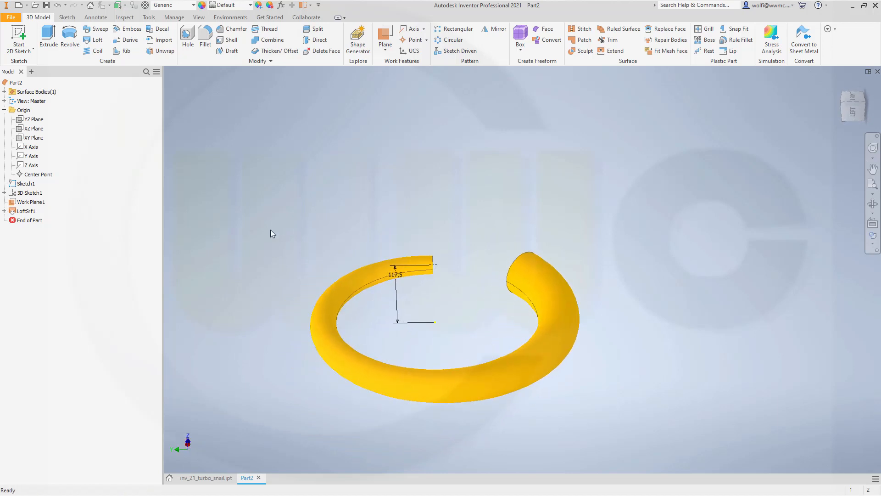
right_click(26, 184)
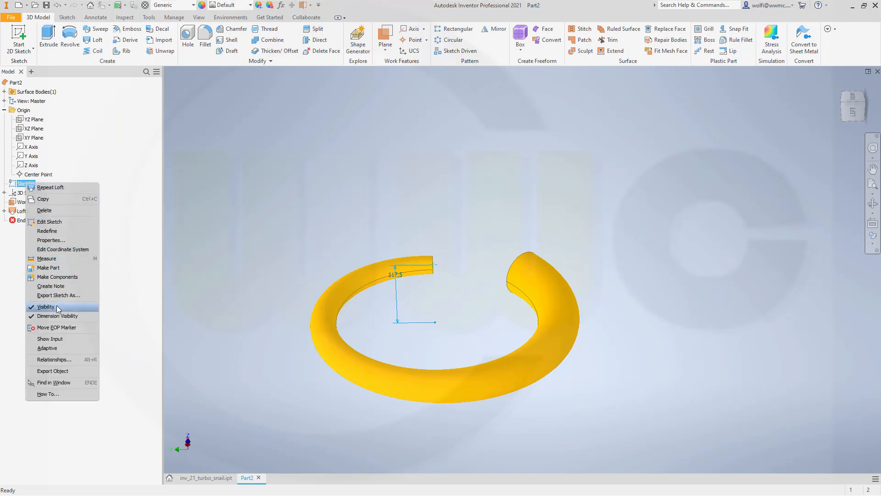
left_click(46, 306)
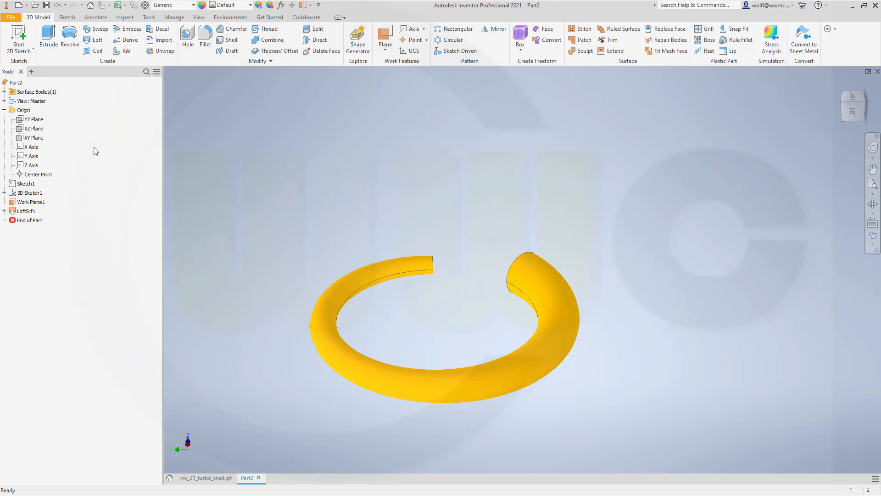
Create a work plane offset a small distance above the XY plane
left_click(34, 137)
middle_click_drag(225, 177, 295, 134, "shift")
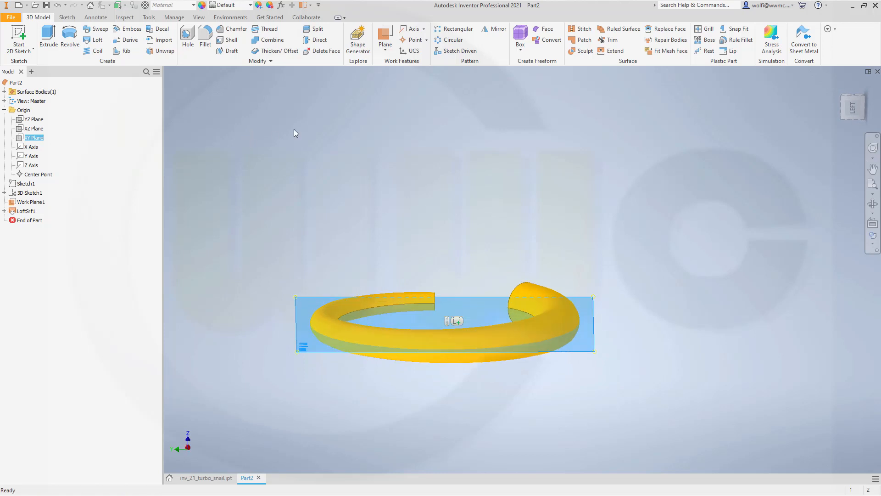
left_click(385, 37)
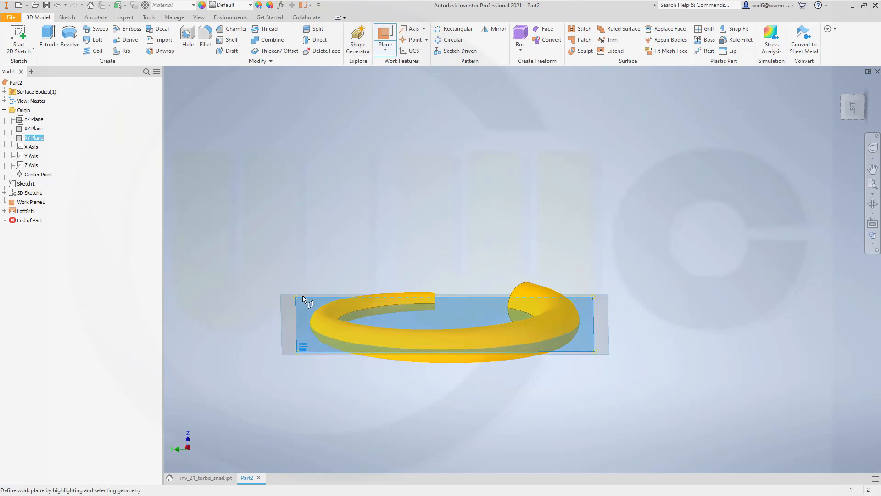
left_click_drag(302, 295, 309, 251)
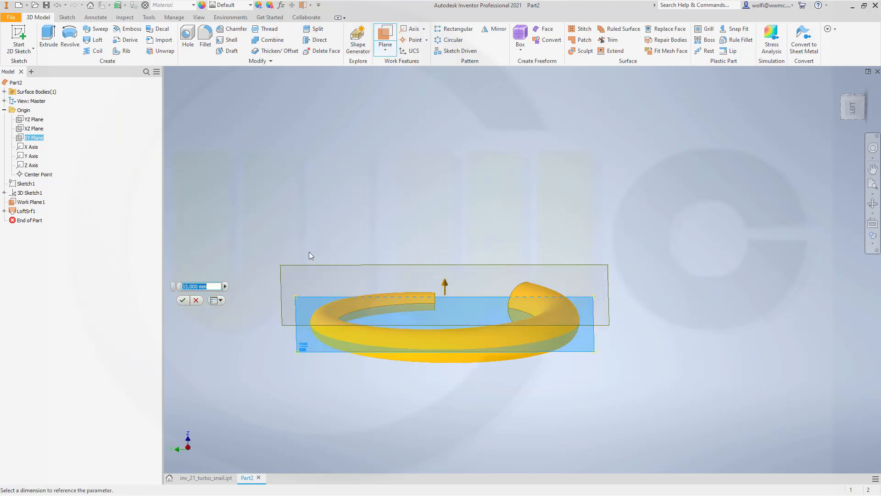
key("Return")
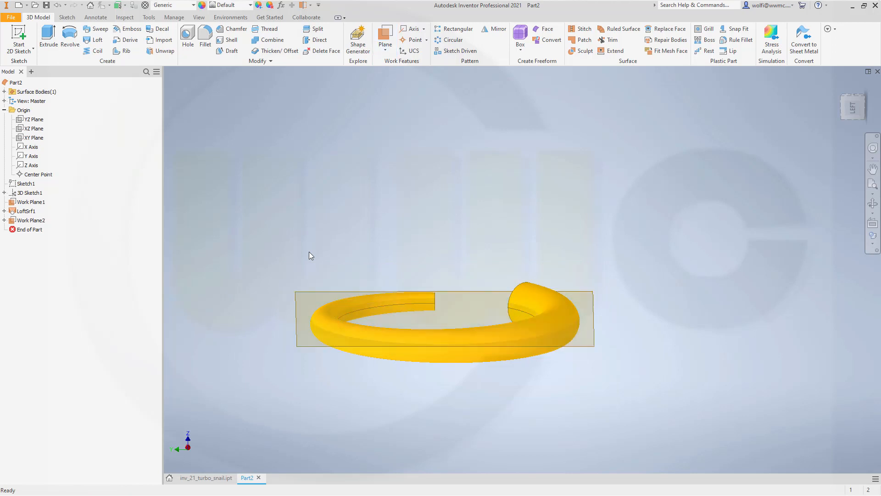
Create a second work plane offset a small distance below the XY plane
left_click(385, 36)
left_click(35, 137)
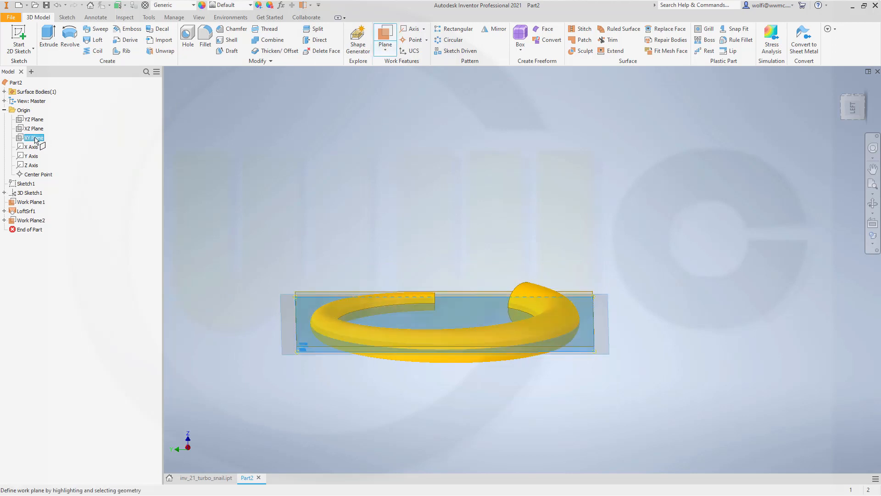
left_click_drag(259, 344, 260, 360)
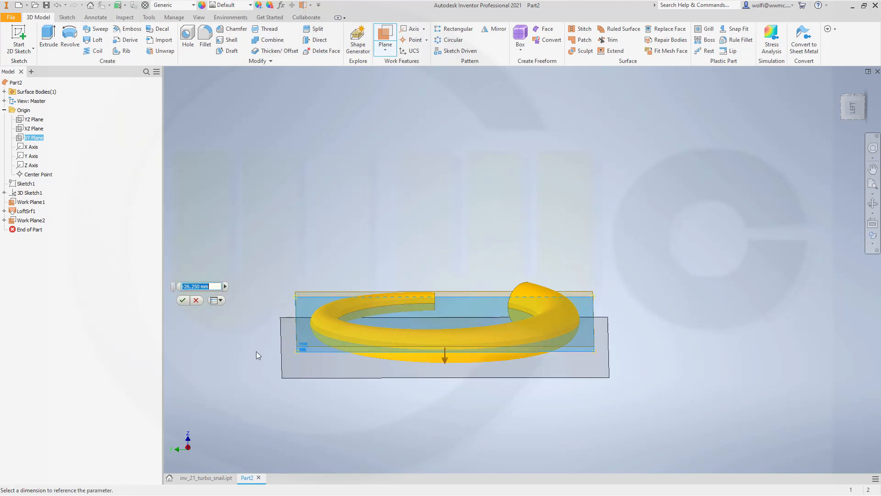
key("Return")
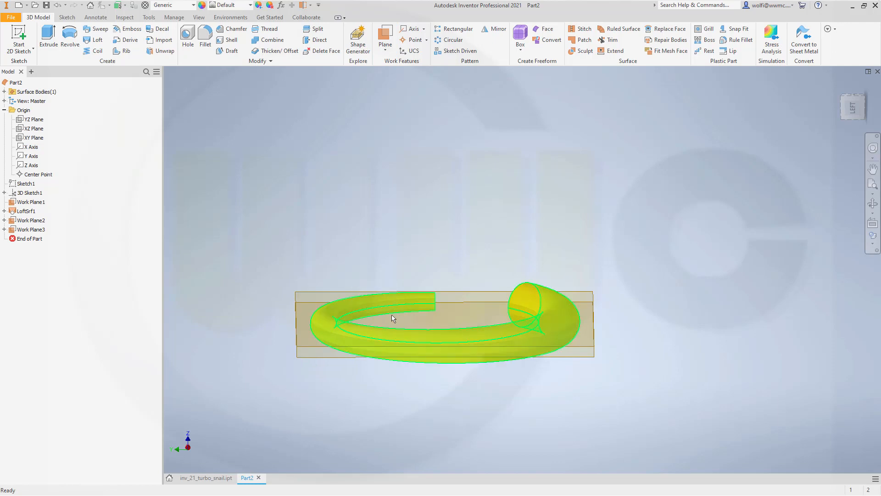
Split the face of the loft surface using the upper offset work plane as the split tool
middle_click_drag(393, 319, 364, 331, "shift")
scroll(342, 359, "down", 3)
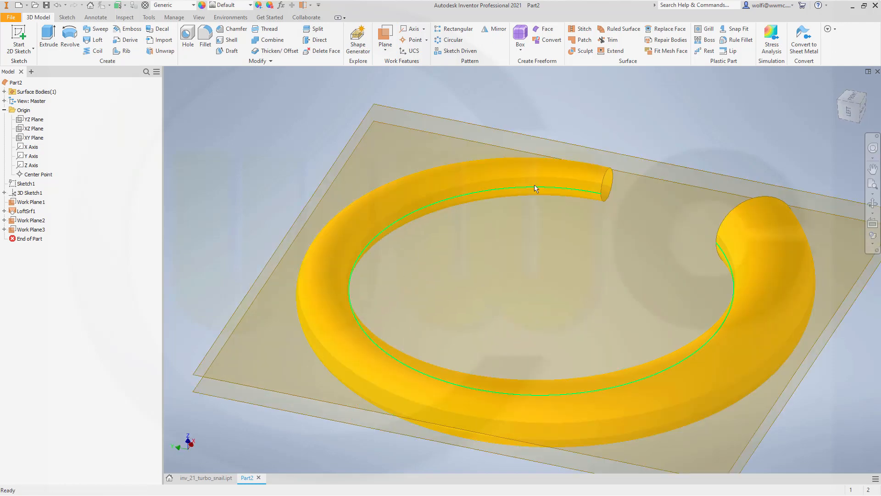
scroll(839, 423, "up", 3)
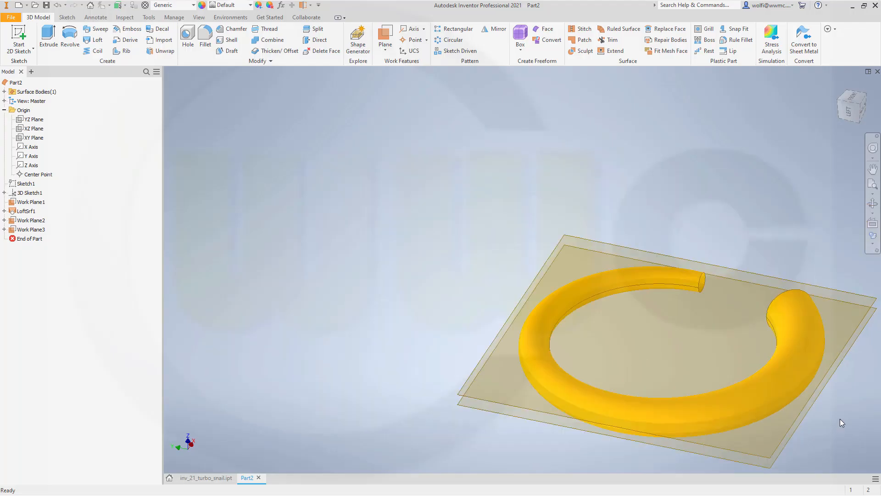
middle_click_drag(842, 417, 782, 373)
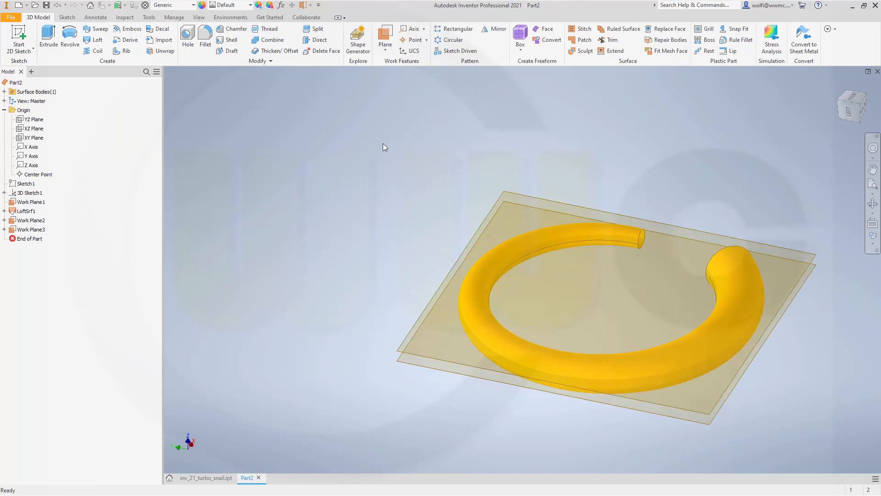
left_click(313, 29)
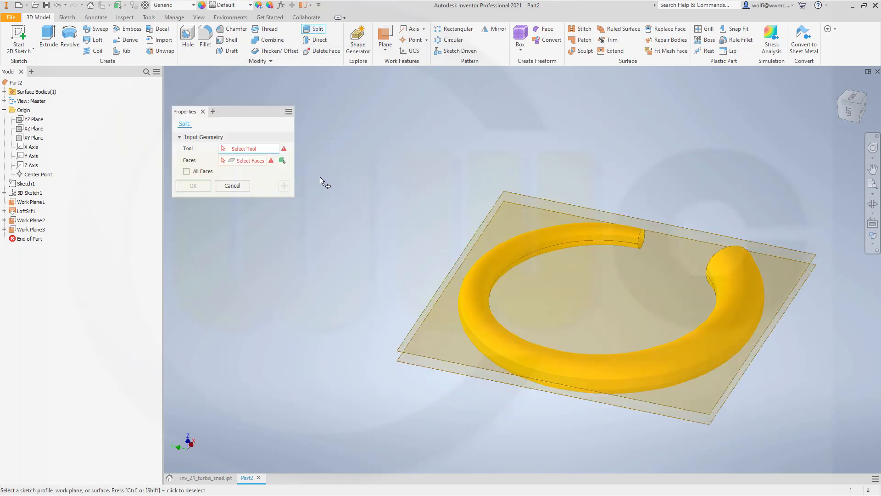
right_click(319, 182)
left_click(337, 121)
left_click(766, 247)
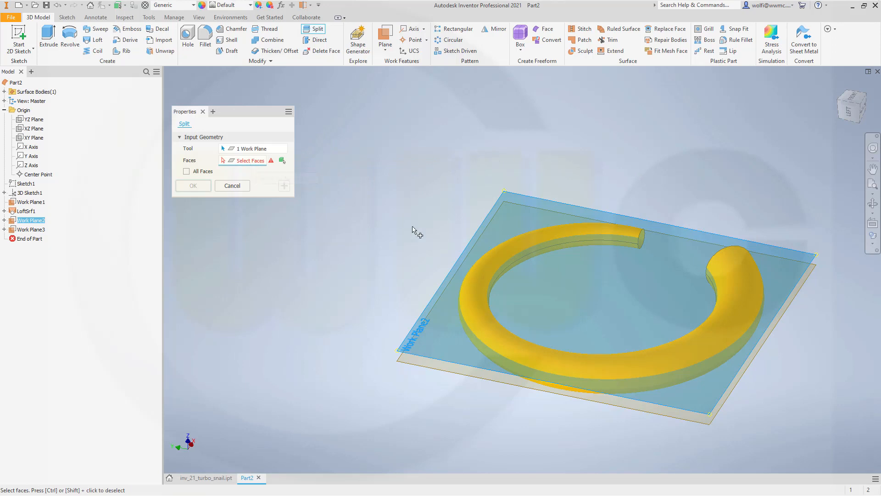
left_click(475, 319)
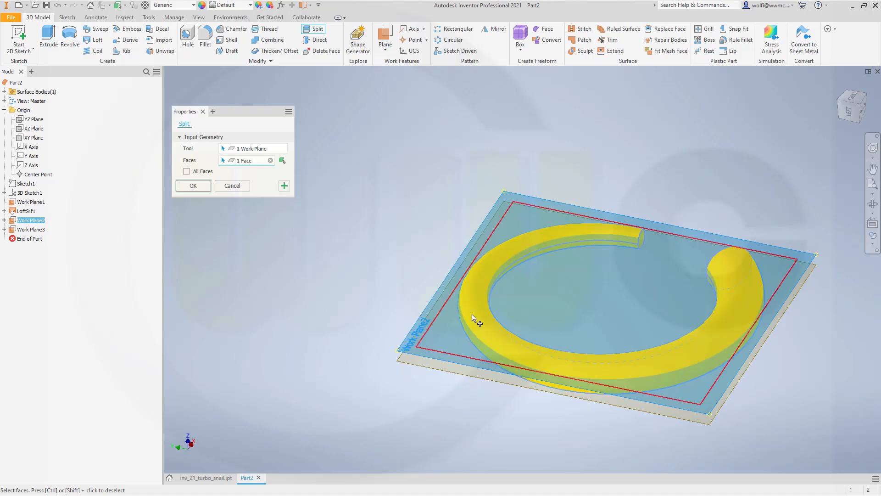
left_click(193, 186)
Split the lower face of the loft surface using the lower offset work plane as the split tool
middle_click_drag(375, 240, 386, 224, "shift")
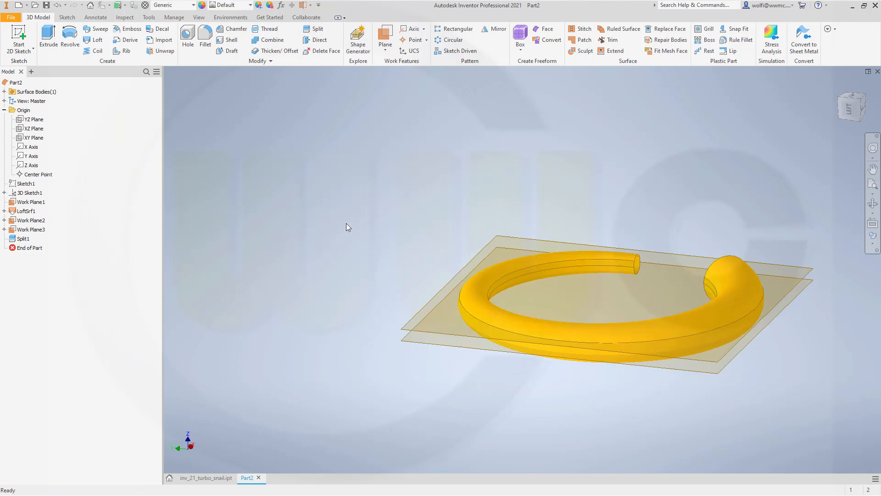
left_click(317, 31)
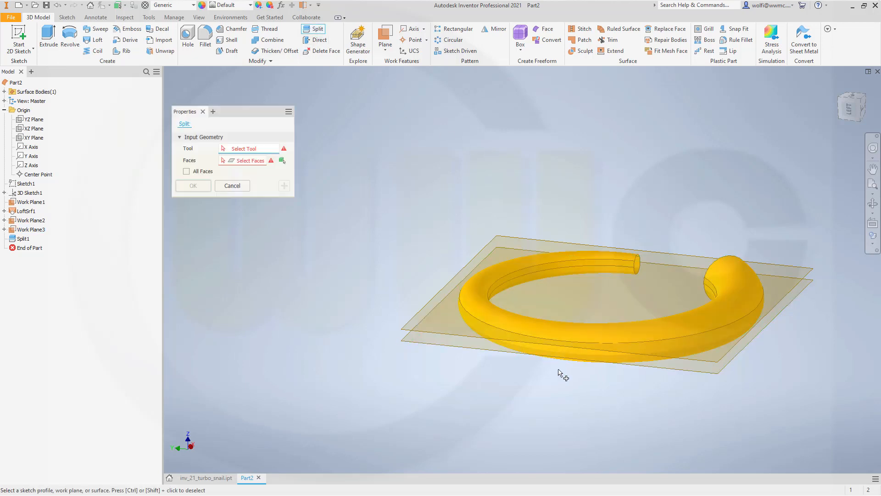
middle_click_drag(559, 371, 561, 354, "shift")
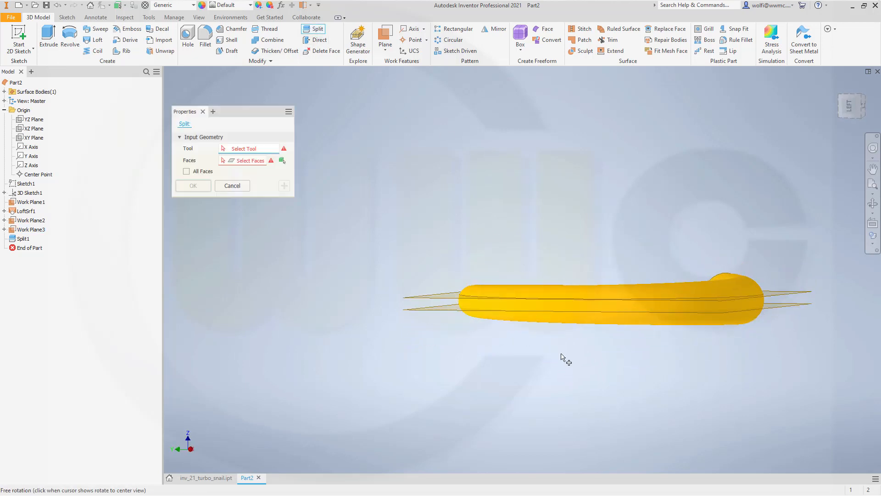
left_click(554, 324)
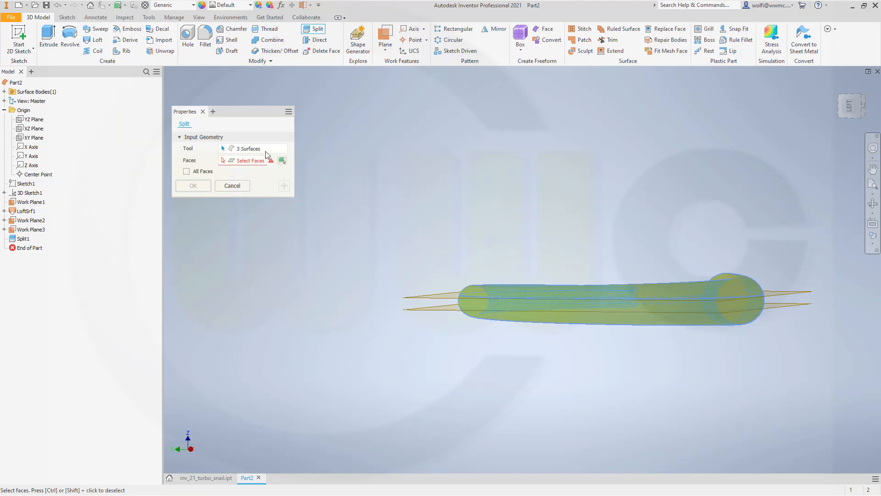
left_click(245, 149)
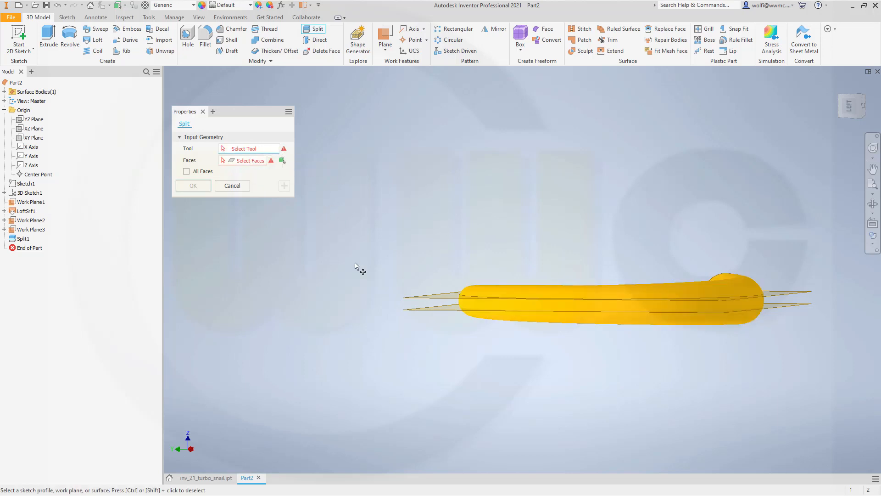
left_click(430, 308)
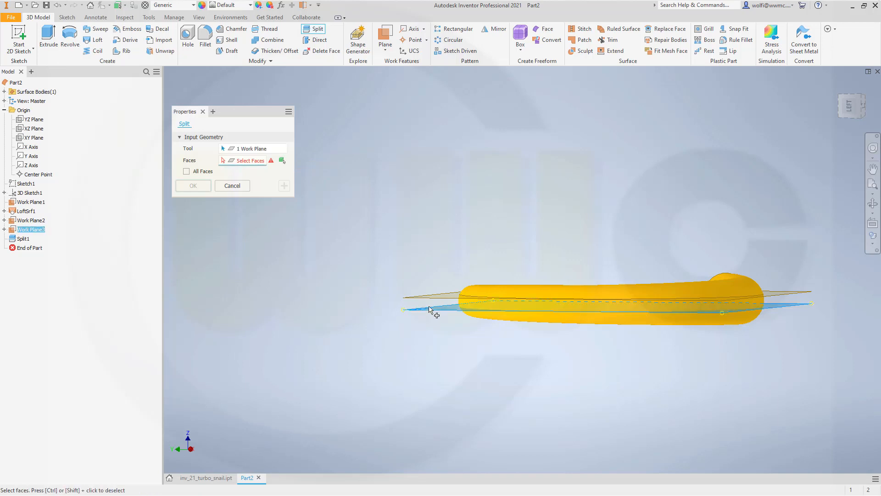
left_click(523, 323)
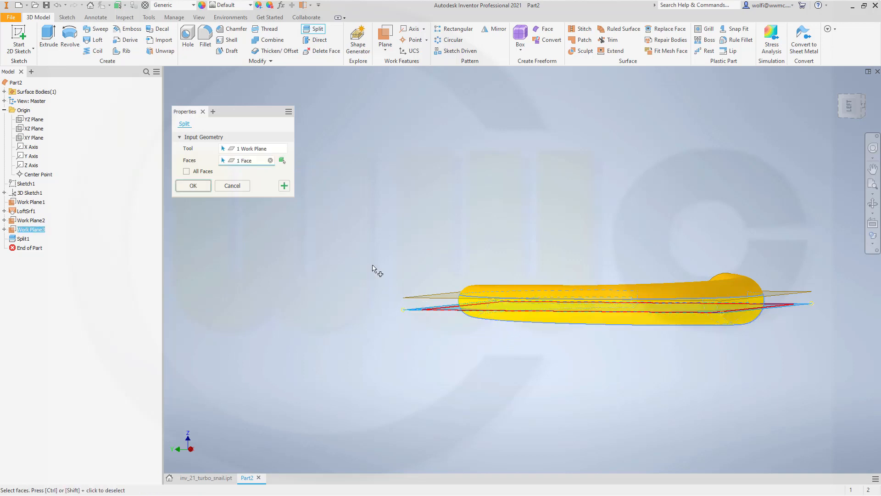
left_click(193, 187)
Hide both offset work planes used for splitting the loft surface
middle_click_drag(354, 214, 445, 280, "shift")
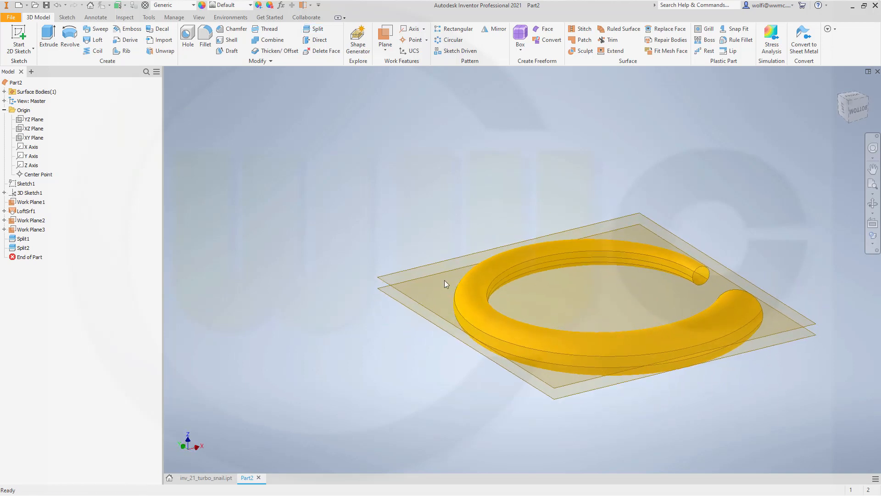
right_click(404, 276)
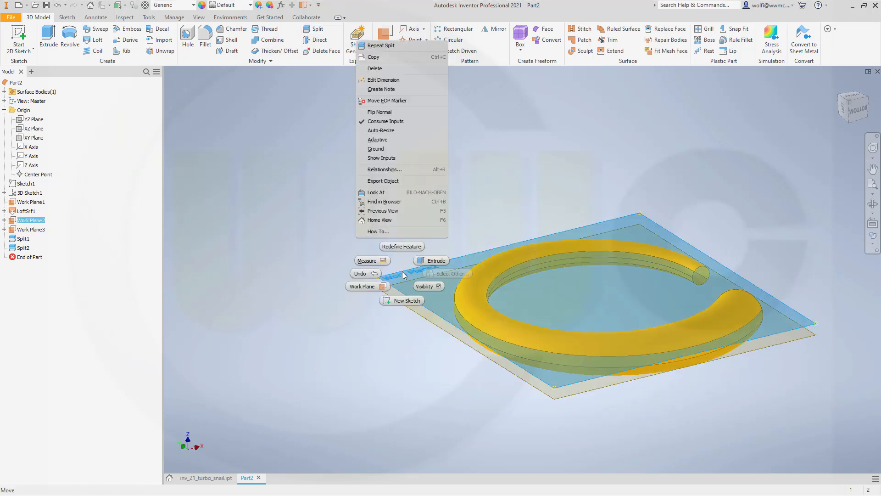
left_click(423, 286)
right_click(416, 294)
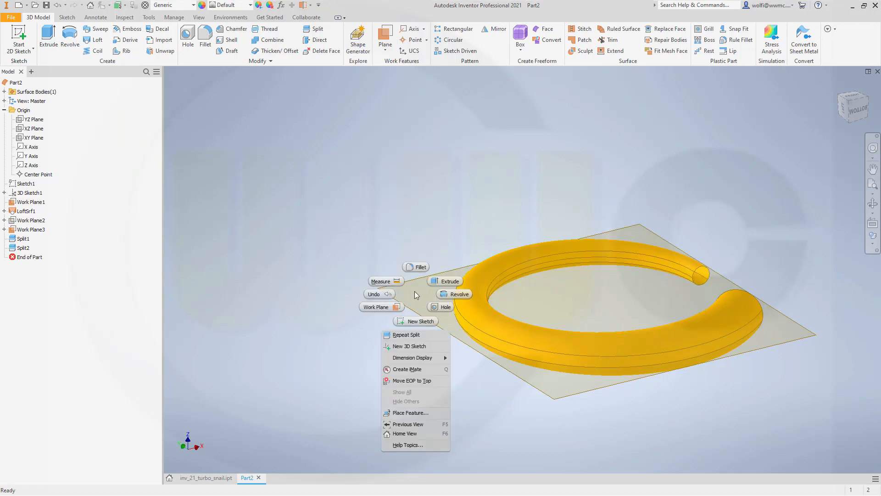
left_click(417, 284)
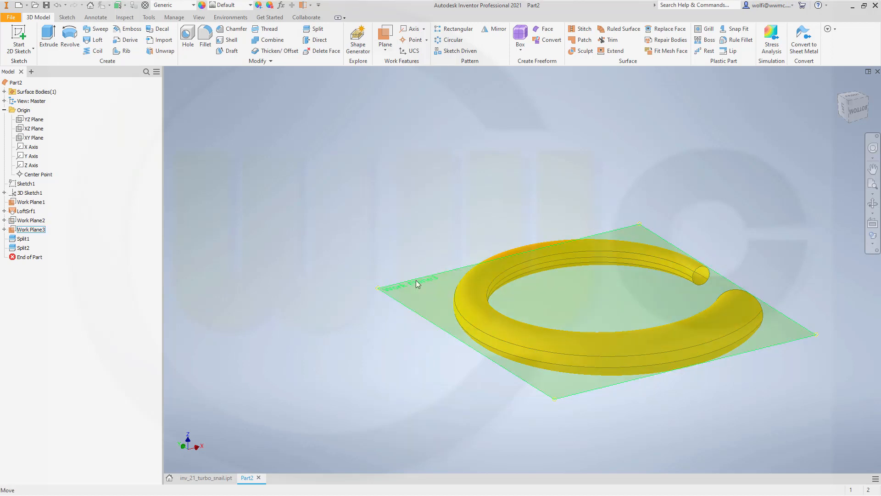
left_click(415, 285)
right_click(415, 281)
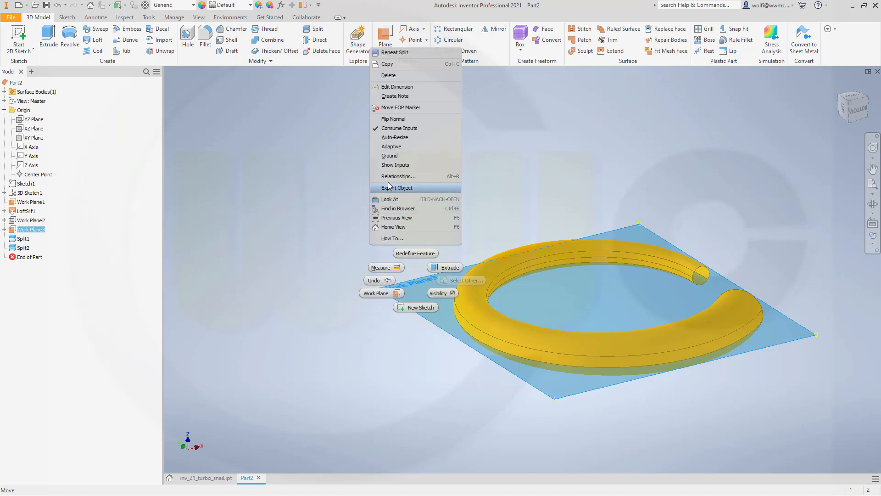
left_click(335, 157)
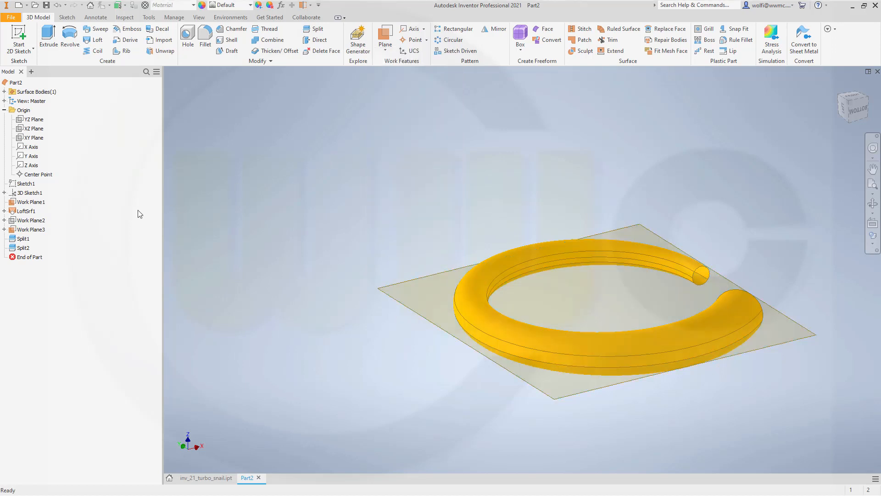
right_click(39, 231)
left_click(60, 316)
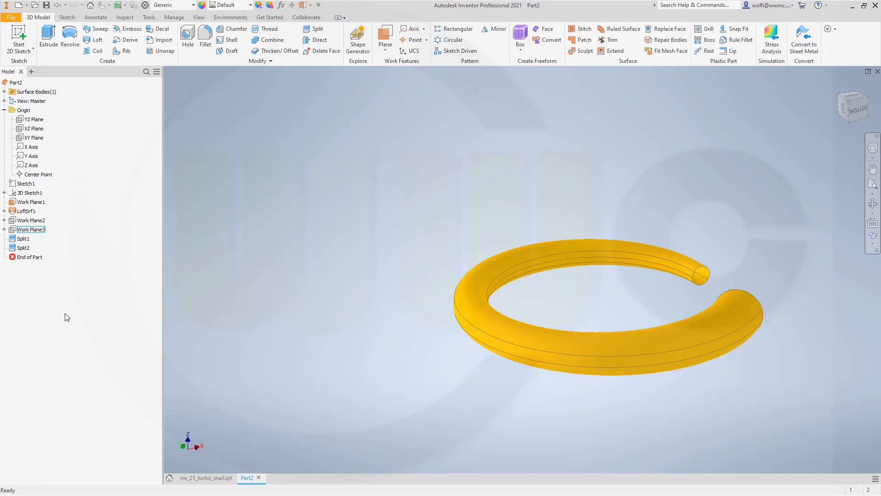
Delete the two narrow faces between the split lines on the inner side of the loft surface
middle_click_drag(429, 222, 403, 260, "shift")
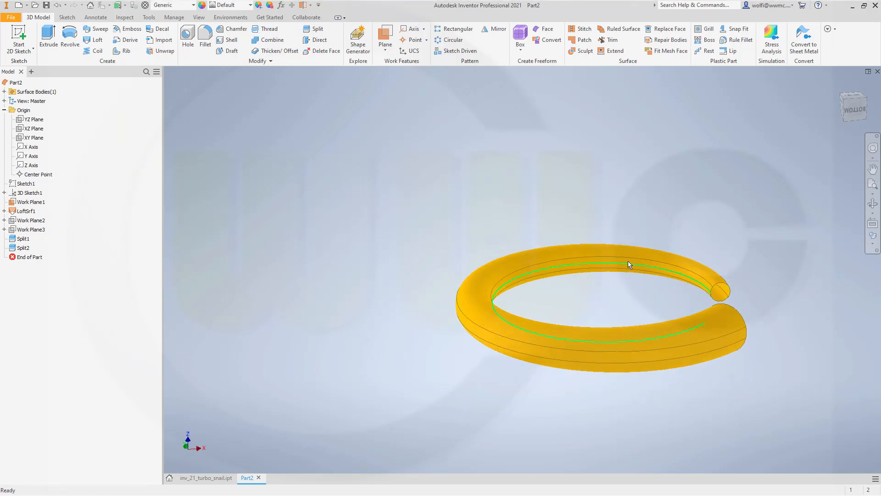
middle_click_drag(578, 214, 392, 208)
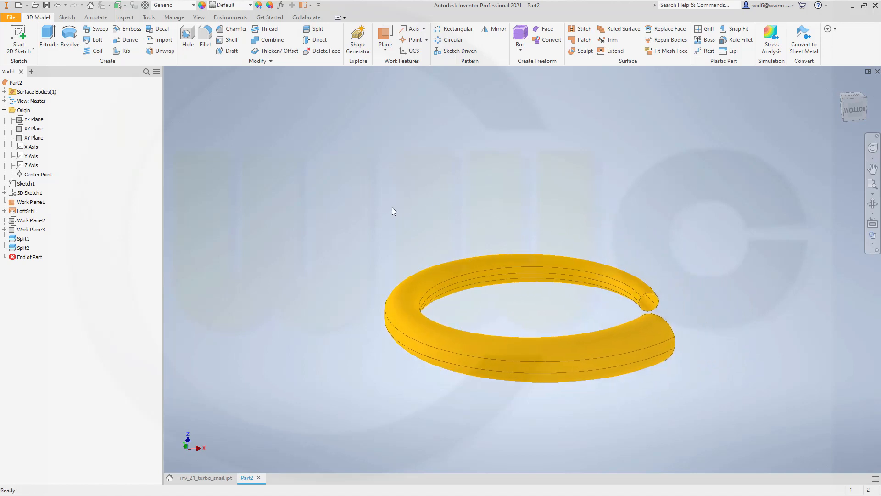
left_click(319, 51)
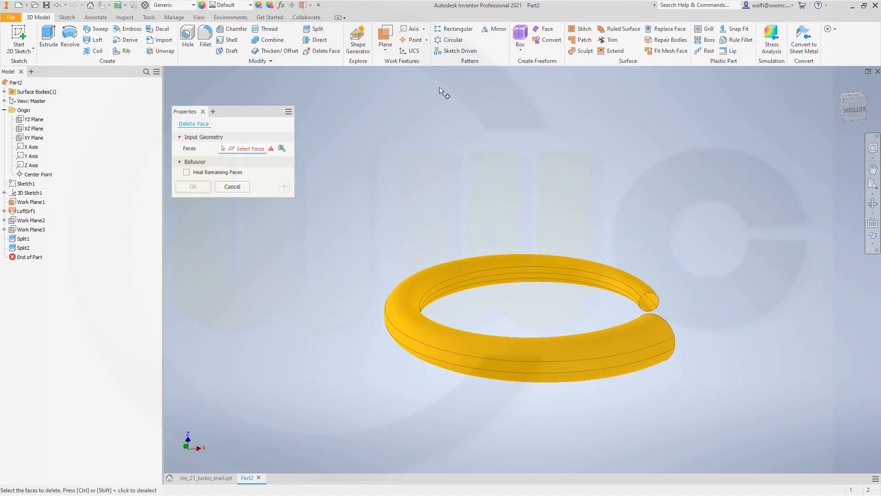
scroll(583, 284, "up", 5)
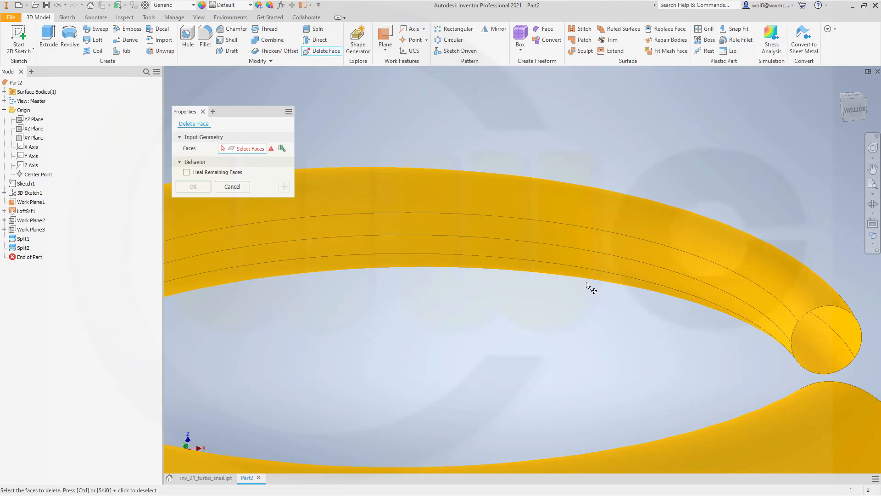
left_click(617, 241)
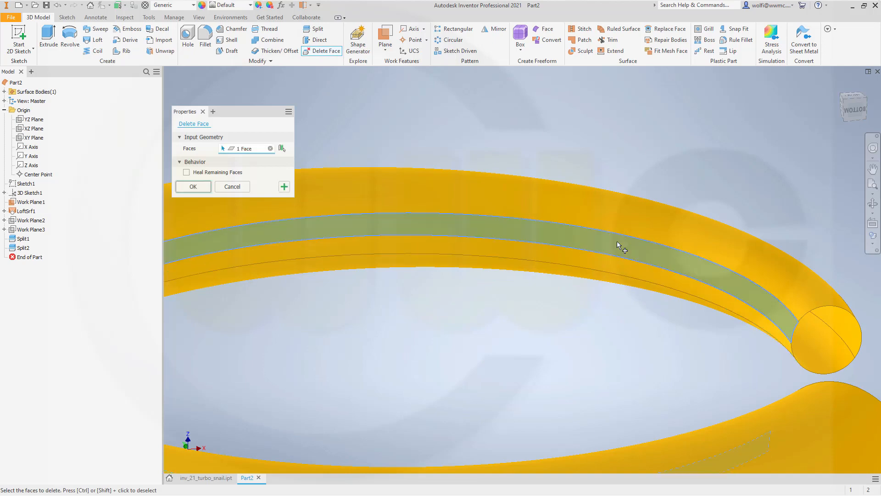
left_click(522, 251)
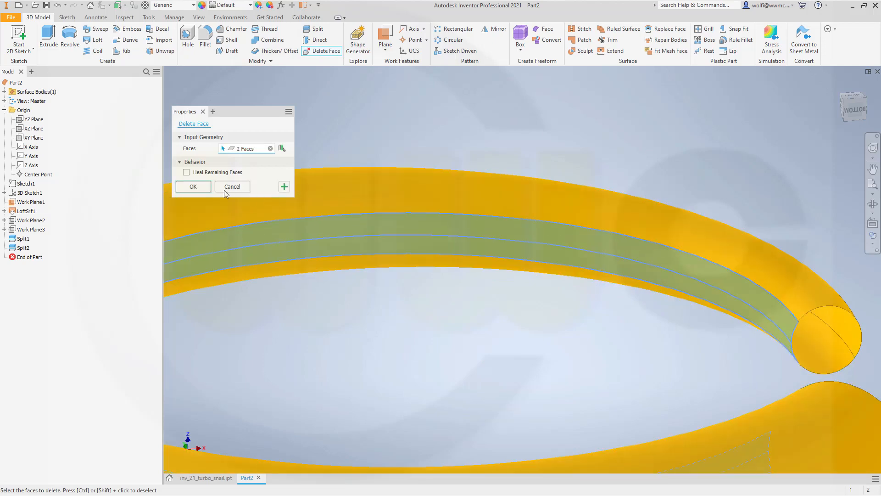
left_click(193, 186)
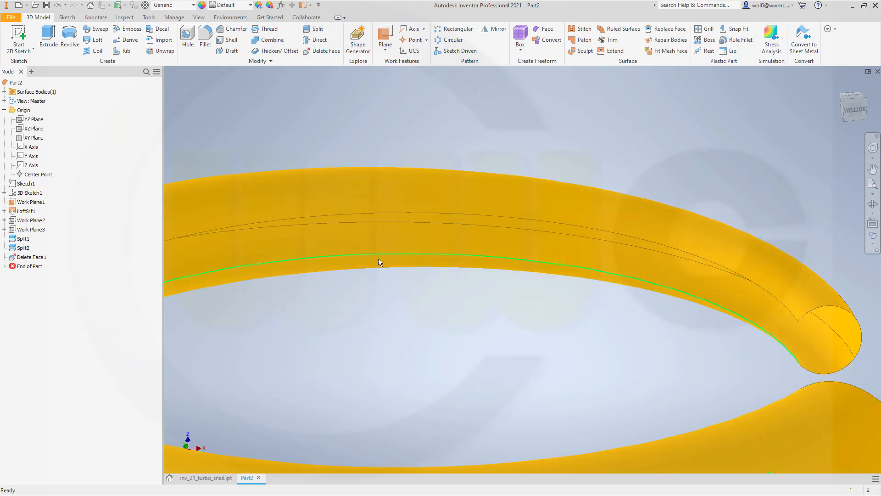
scroll(379, 258, "down", 5)
middle_click_drag(437, 283, 399, 287, "shift")
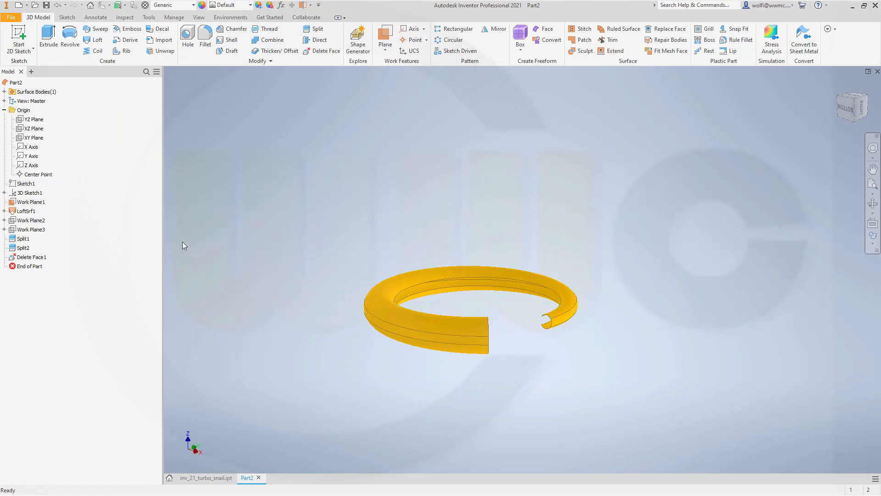
Sketch a vertical line on Work Plane1 joining the upper and lower corners of the opening at the spiral's large end
left_click(34, 205)
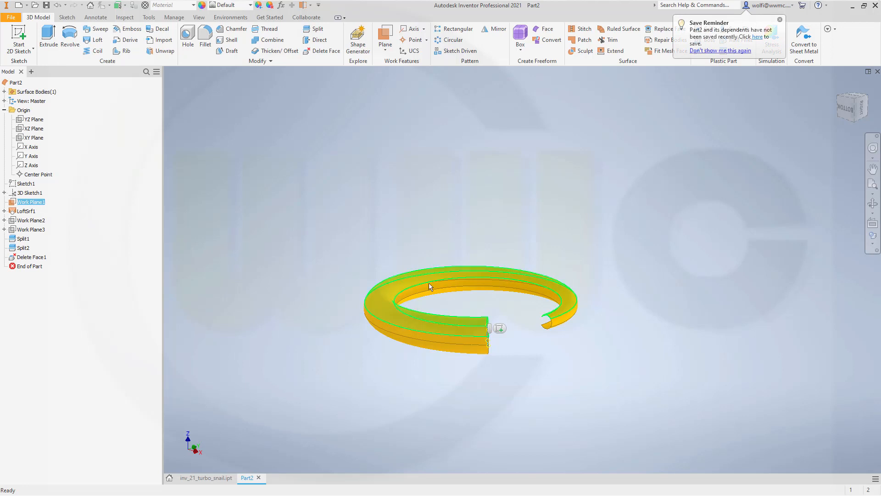
left_click(500, 329)
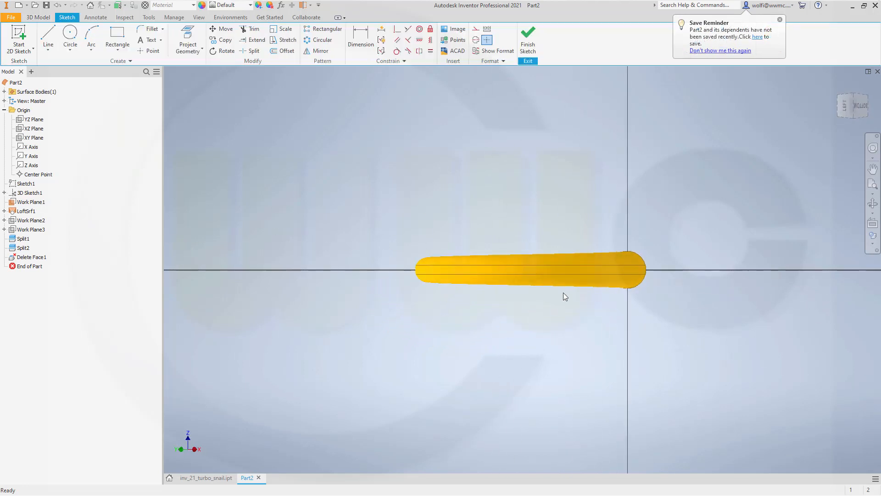
mouse_move(565, 297)
middle_mouse_down("shift")
mouse_move(549, 277)
mouse_move(430, 266)
mouse_move(372, 276)
mouse_move(393, 280)
middle_mouse_up("shift")
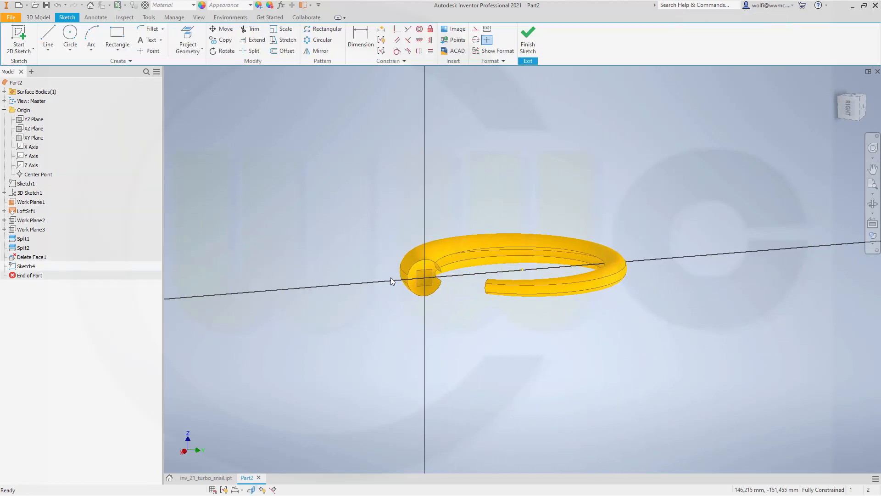
scroll(458, 267, "down", 5)
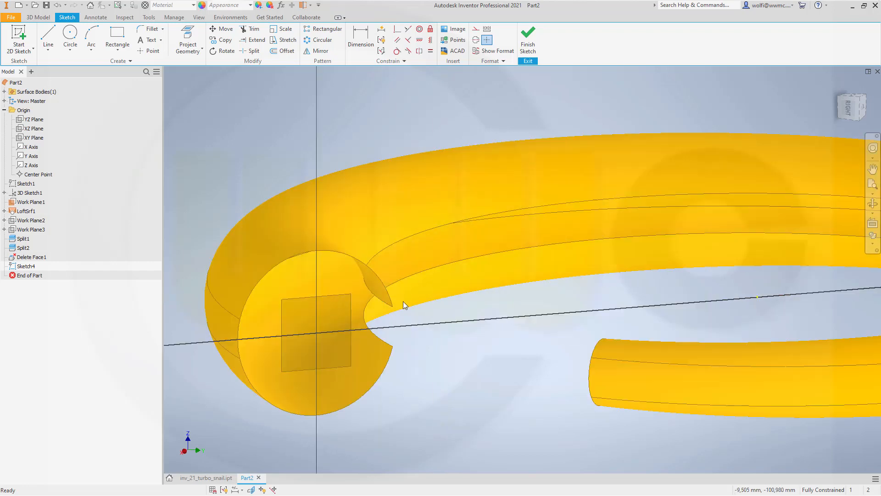
left_click(188, 39)
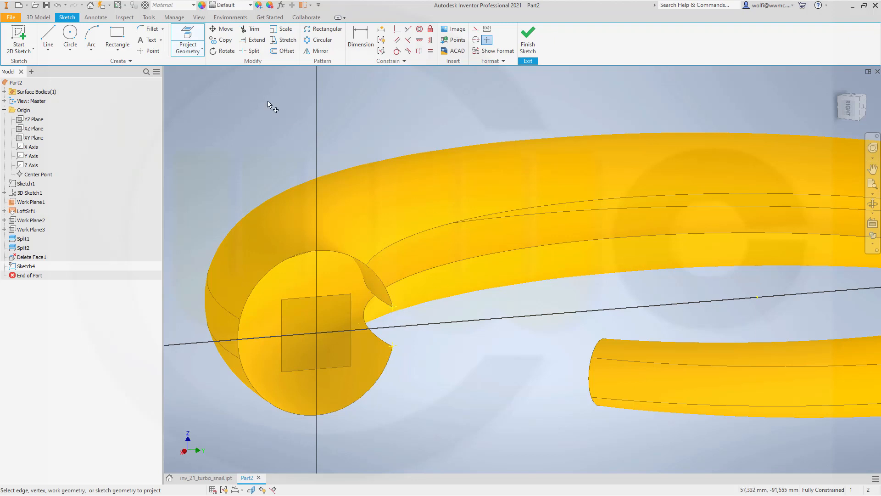
left_click(55, 35)
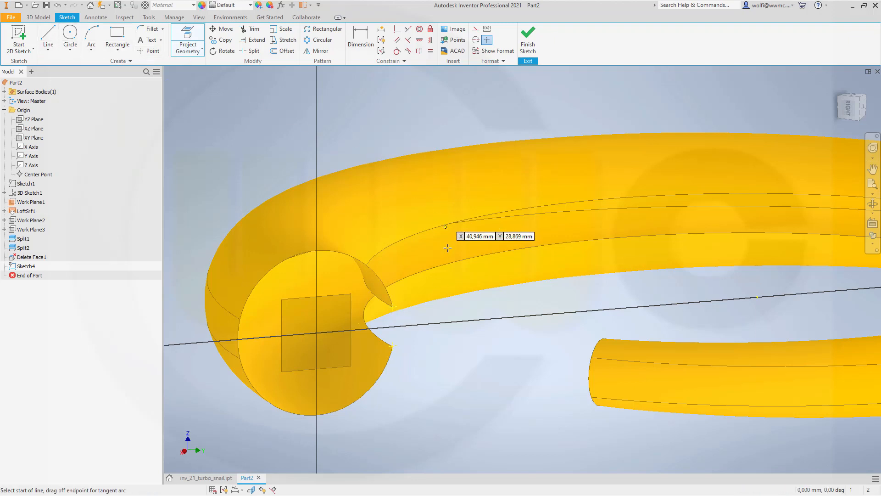
left_click(392, 306)
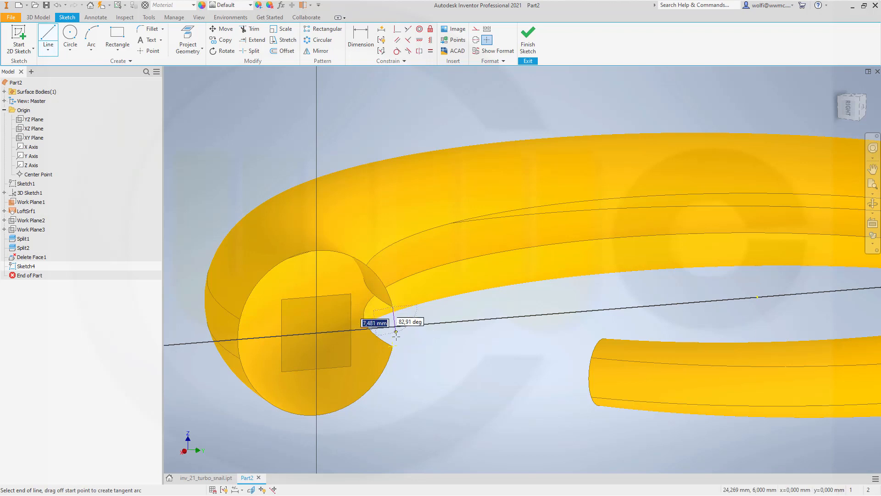
left_click(394, 346)
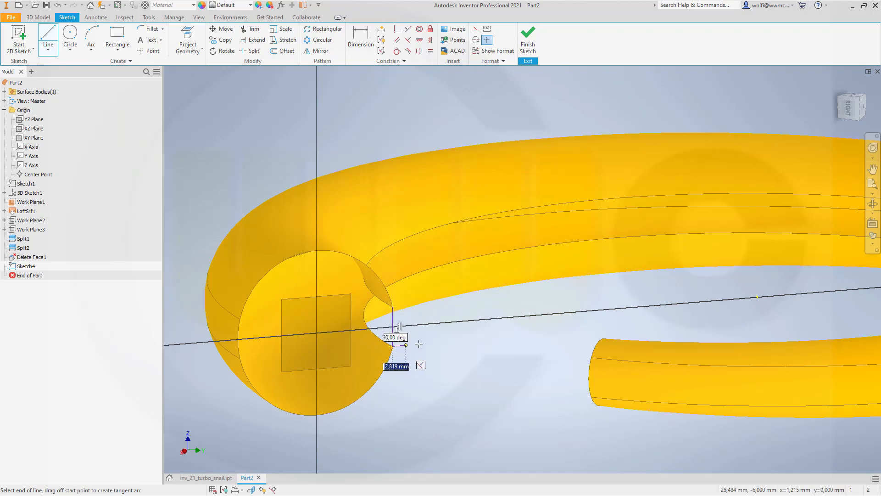
key("Escape")
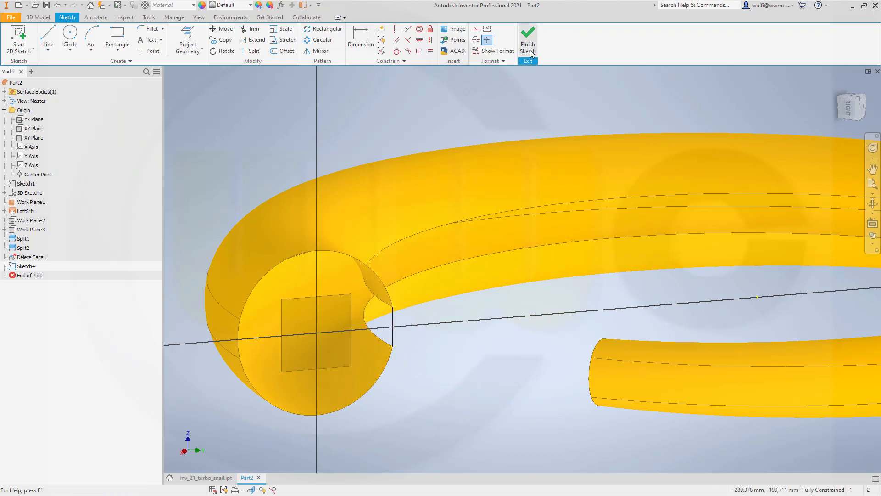
left_click(528, 39)
Start a sketch on the XZ Plane and project the two corner points of the opening at the spiral's small end
middle_click_drag(541, 256, 591, 288, "shift")
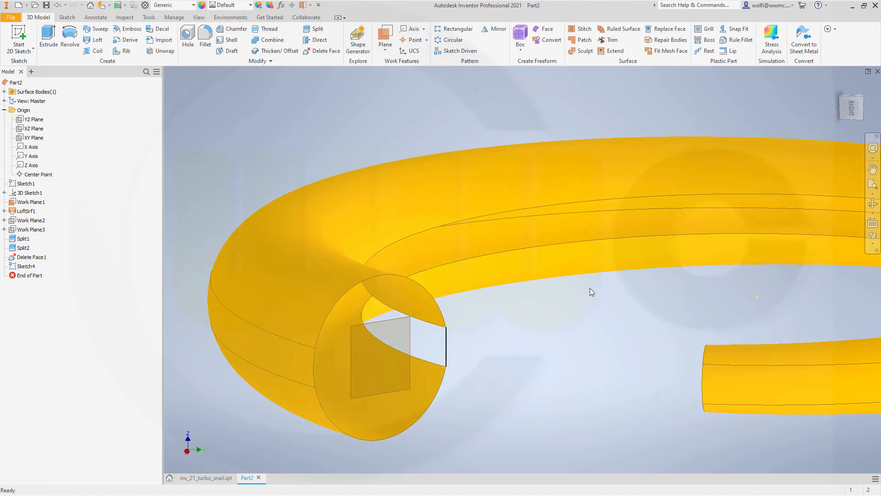
scroll(596, 294, "up", 7)
scroll(531, 300, "down", 1)
middle_click_drag(530, 301, 546, 320, "shift")
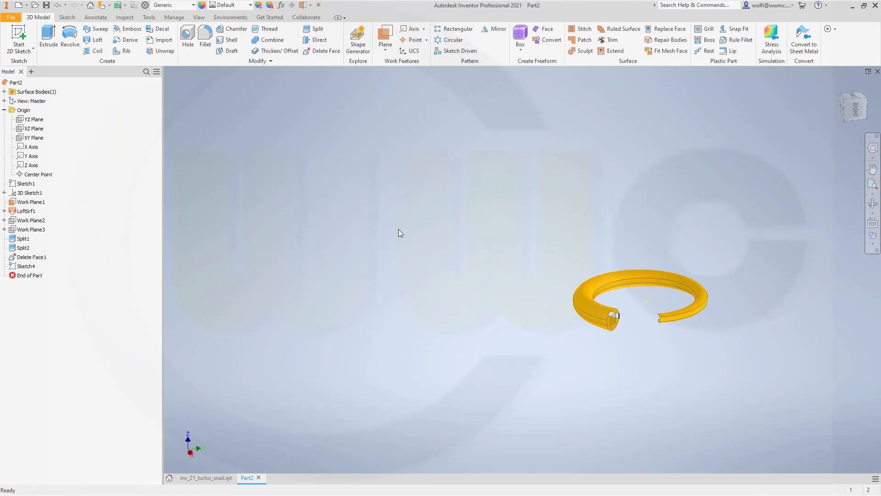
left_click(28, 46)
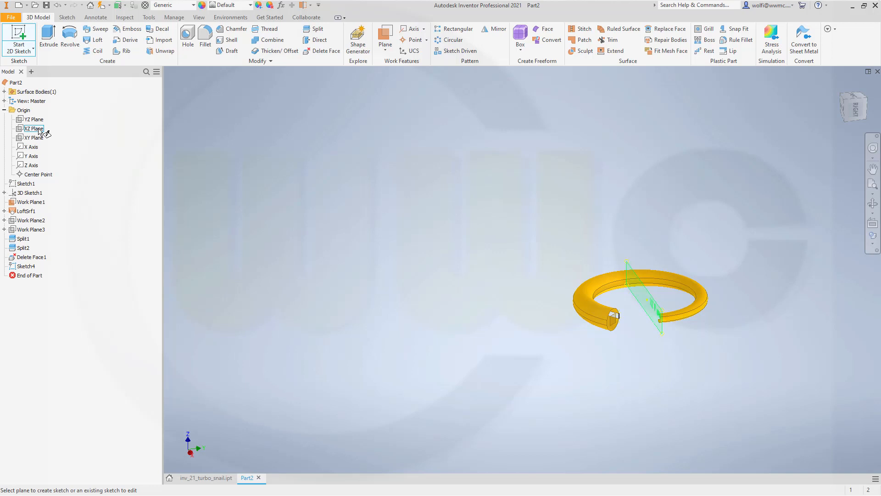
left_click(39, 129)
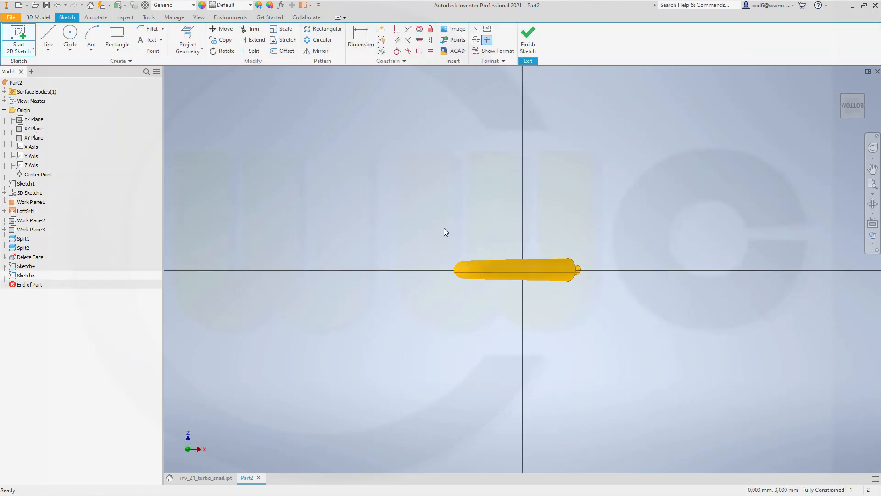
middle_click_drag(444, 229, 395, 242, "shift")
scroll(585, 265, "down", 3)
scroll(577, 265, "up", 8)
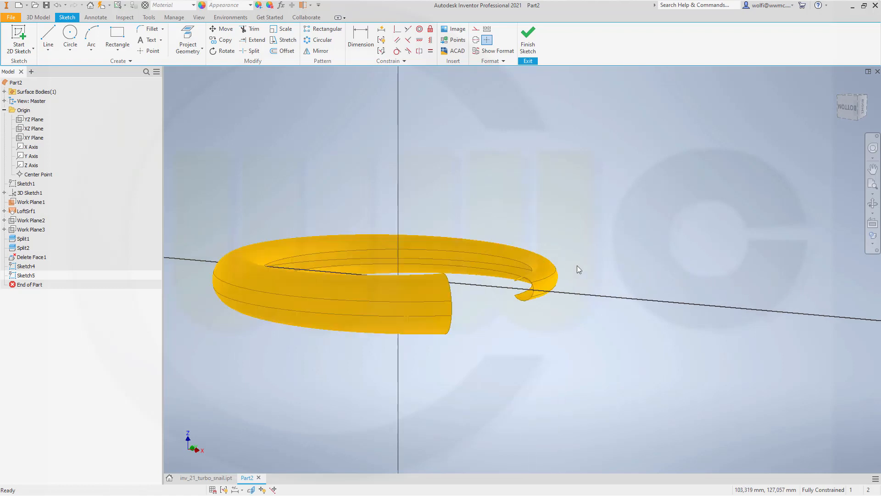
left_click(187, 39)
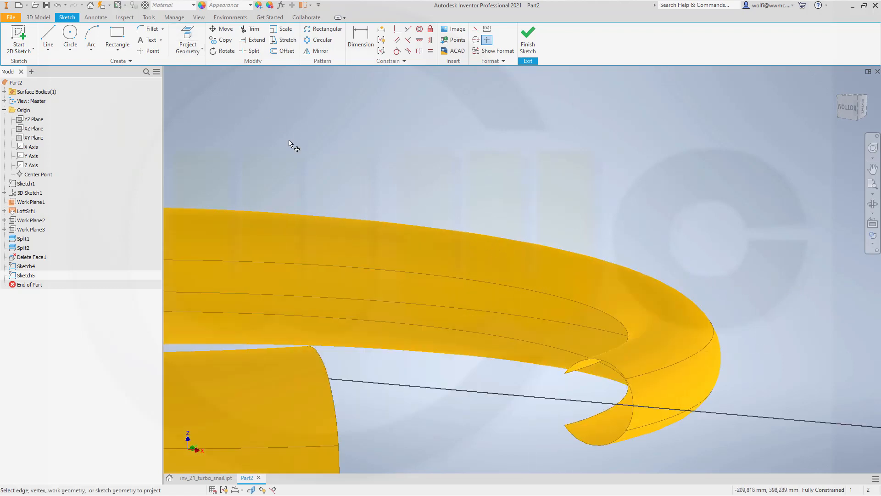
left_click(567, 374)
left_click(566, 425)
Draw a vertical line between the two projected corner points at the small end and finish the sketch
key("l")
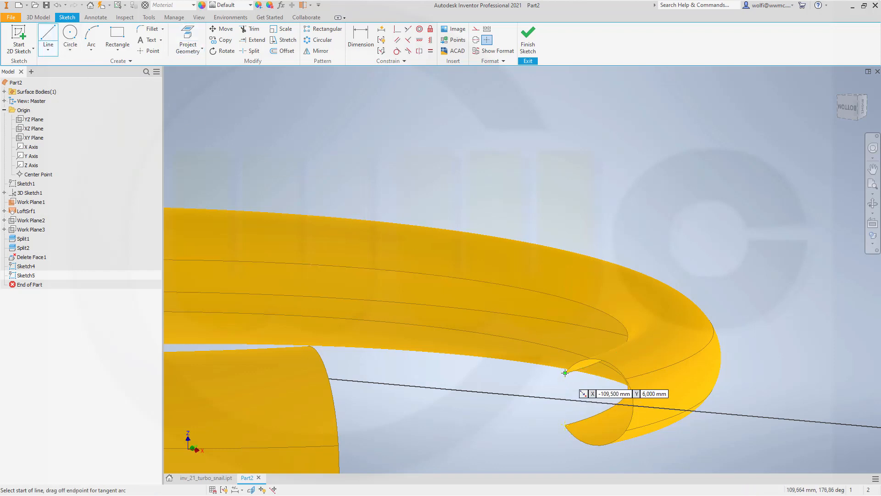
left_click(565, 372)
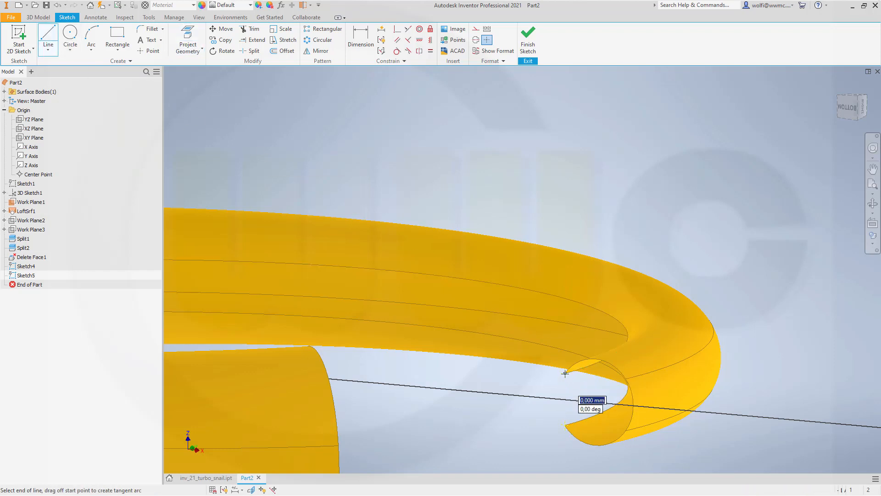
left_click(565, 426)
key("Escape")
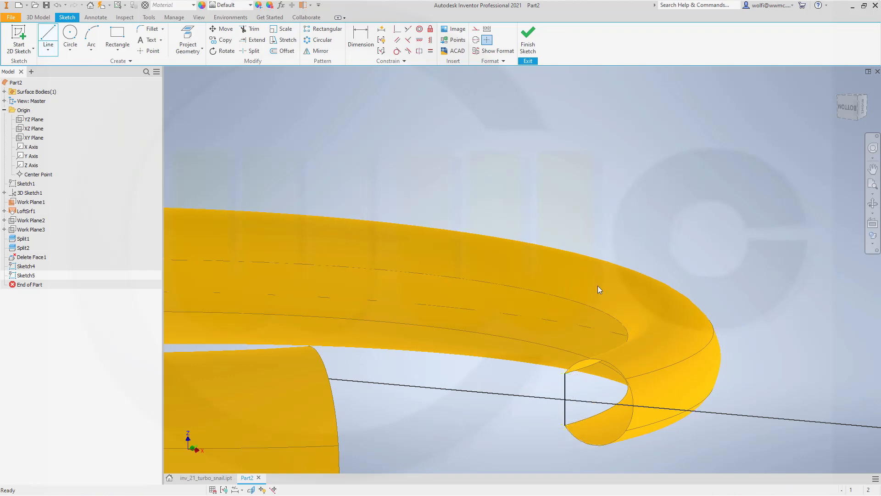
left_click(528, 39)
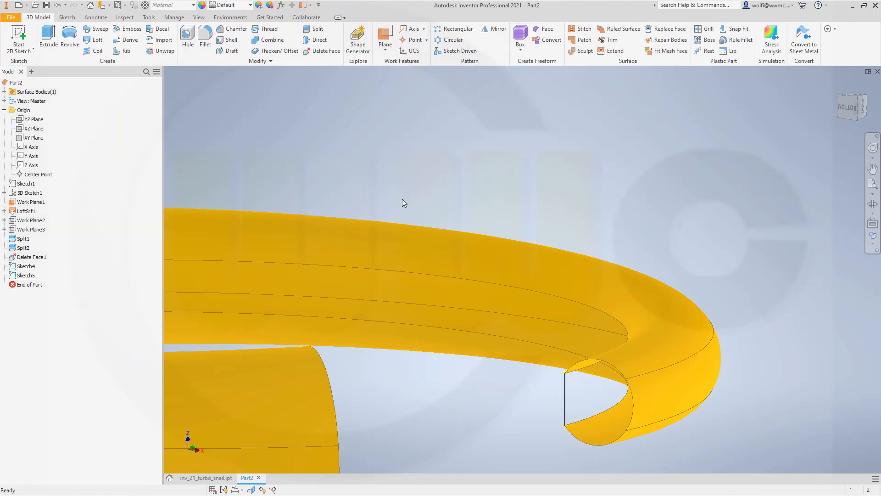
Set up a surface loft with the closing lines at the large and small ends as its sections
middle_click_drag(431, 210, 444, 291, "shift")
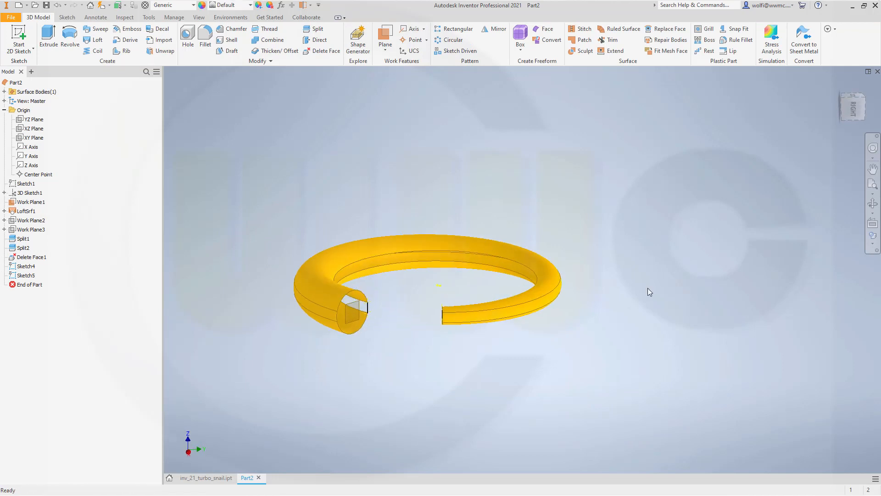
scroll(412, 332, "down", 5)
scroll(412, 333, "up", 6)
scroll(411, 331, "up", 3)
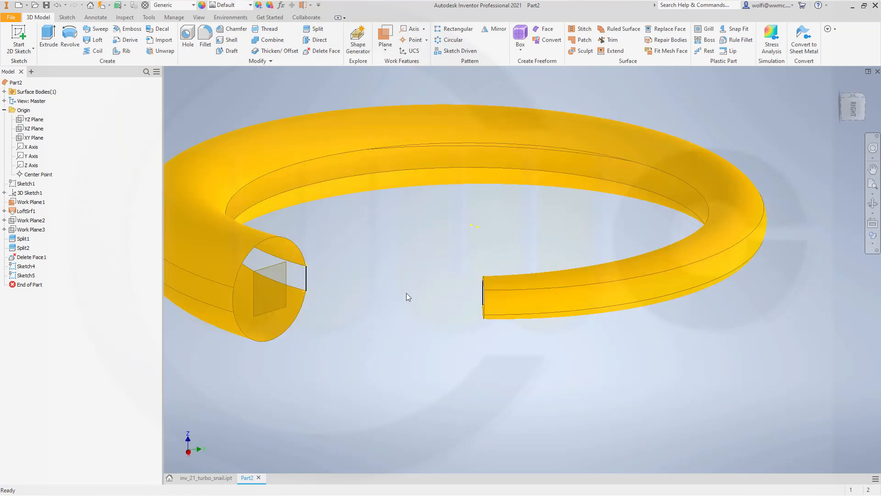
left_click(94, 40)
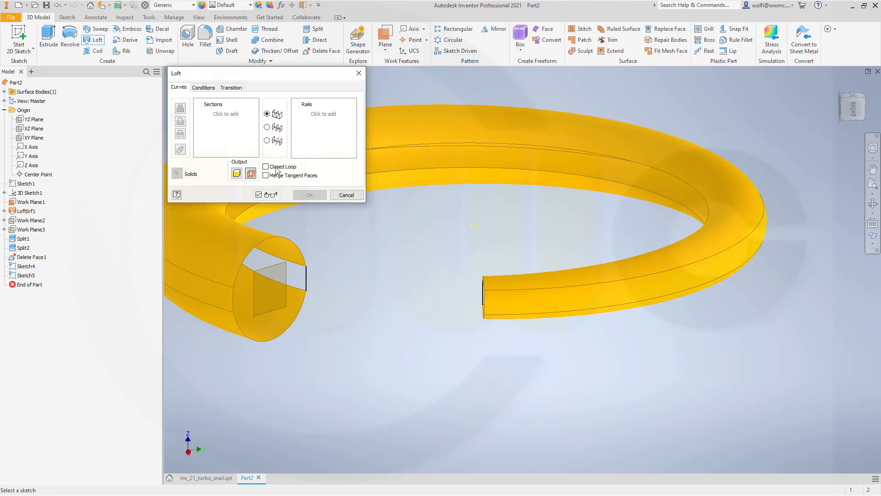
left_click(306, 281)
middle_click_drag(423, 300, 468, 299)
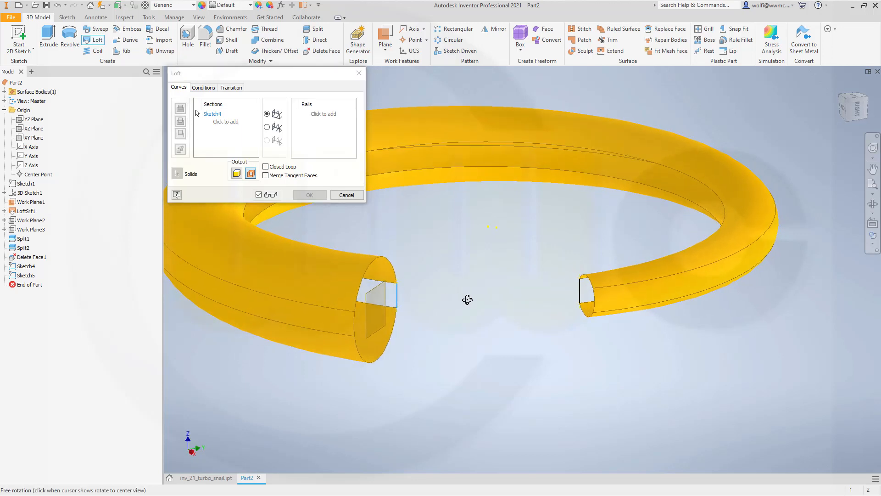
left_click(584, 298)
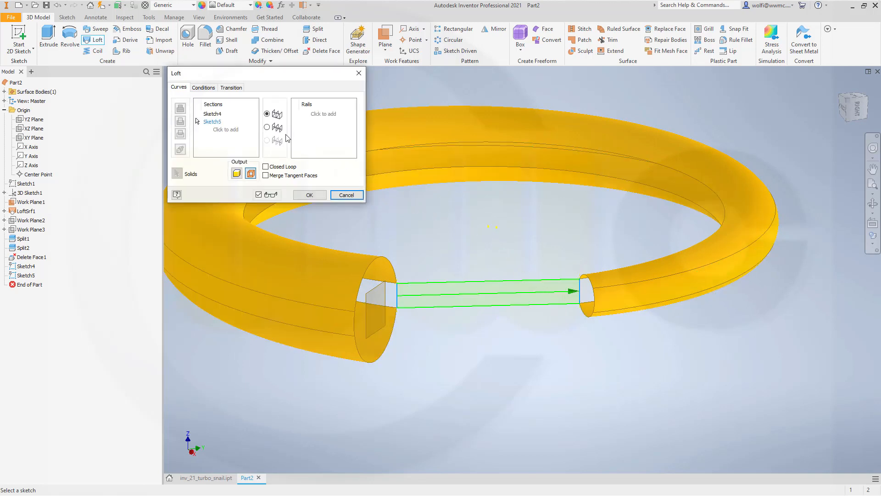
Add the upper and lower inner edges of the opening as loft rails and create the surface
left_click(322, 118)
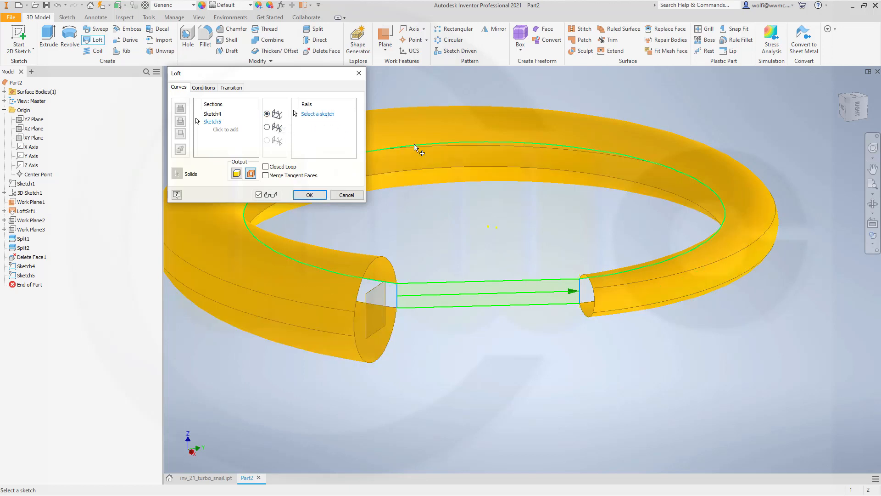
left_click(414, 146)
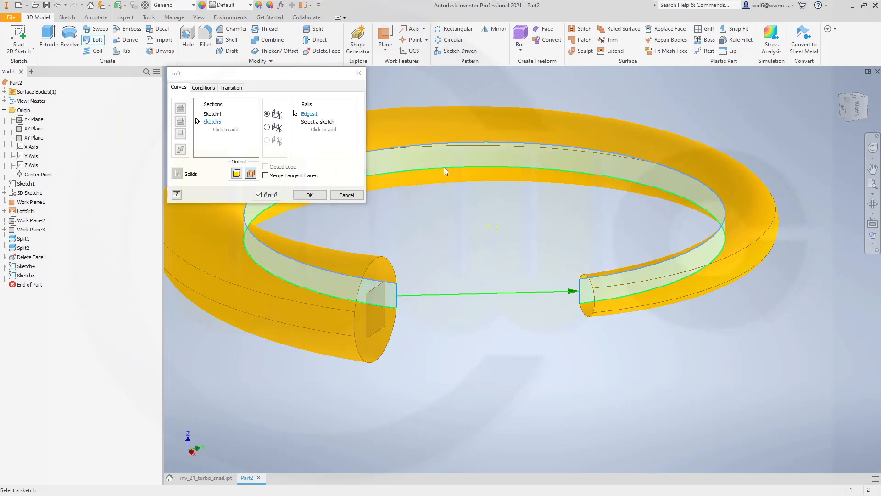
right_click(444, 168)
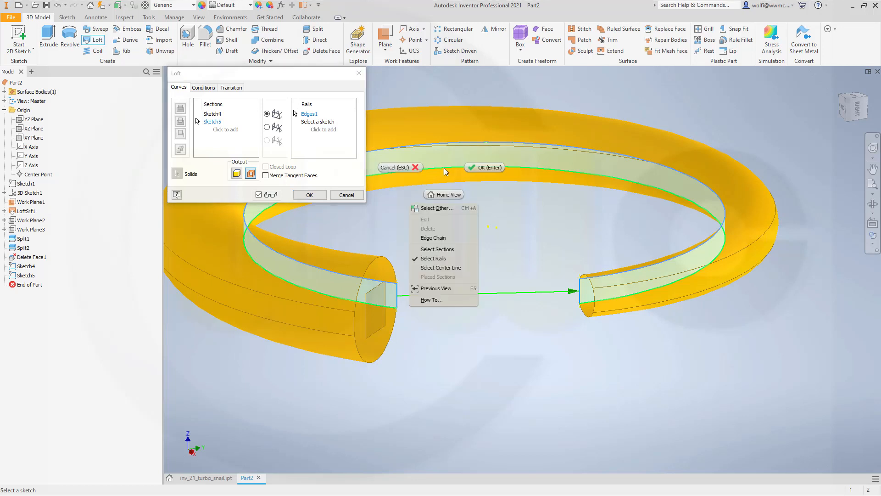
left_click(435, 208)
left_click(447, 209)
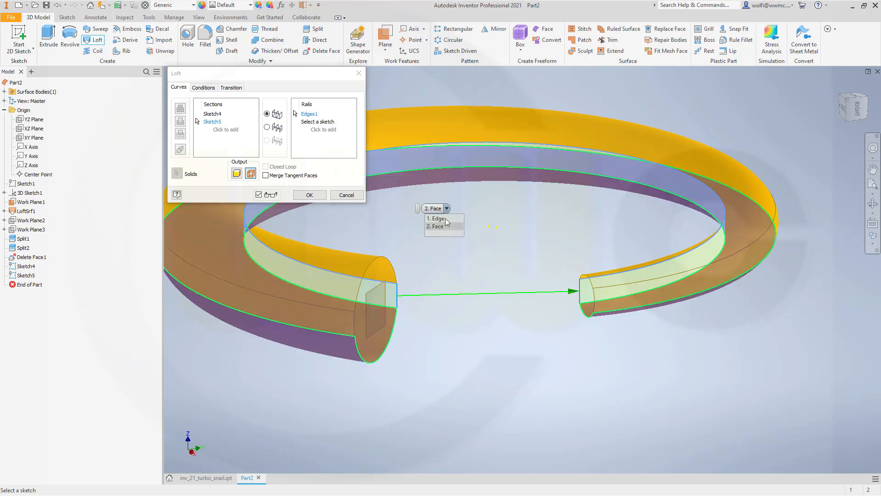
left_click(442, 219)
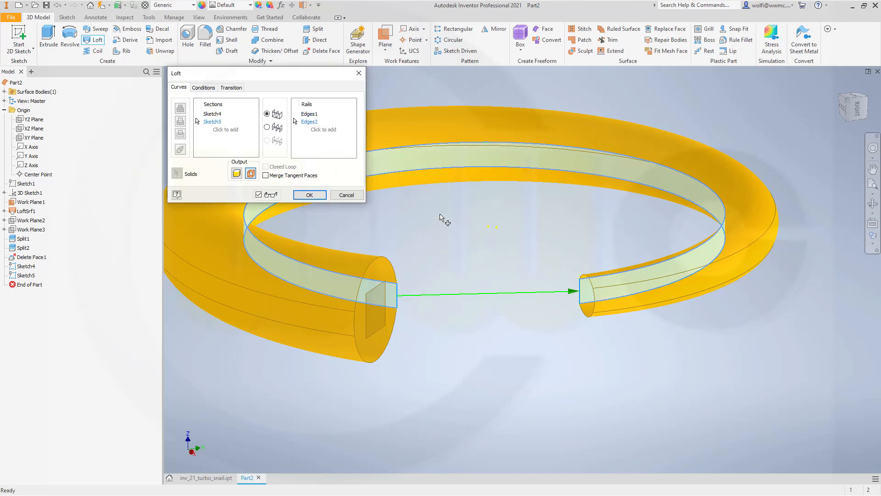
left_click(309, 195)
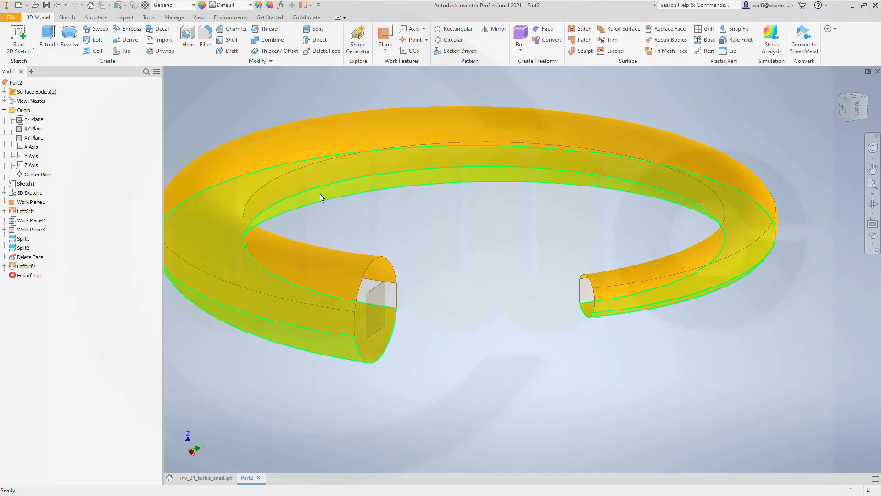
Turn off translucency for the new inner loft surface
right_click(26, 267)
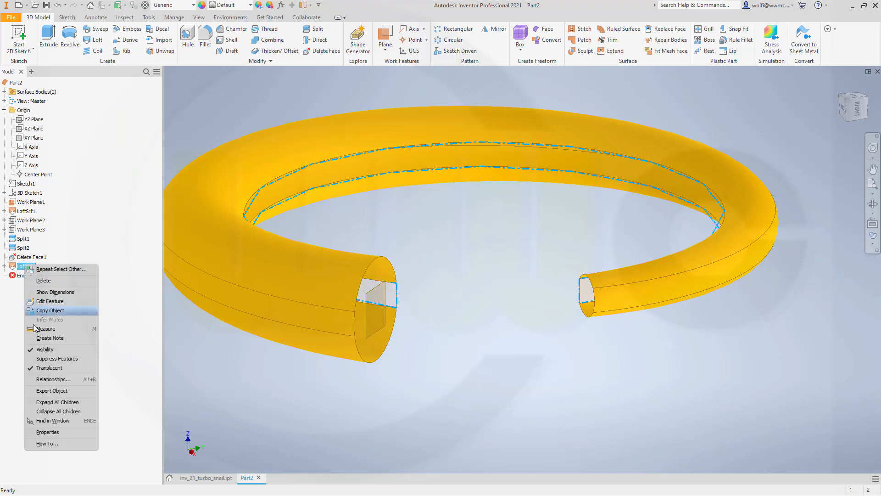
left_click(46, 368)
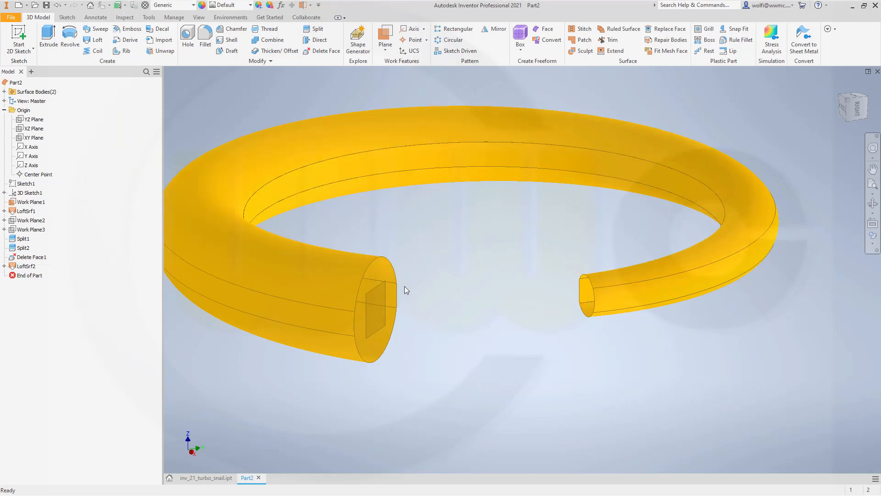
Set up a surface loft with the flat inner edges of the small end and the large end as its sections
middle_click_drag(404, 285, 517, 300, "shift")
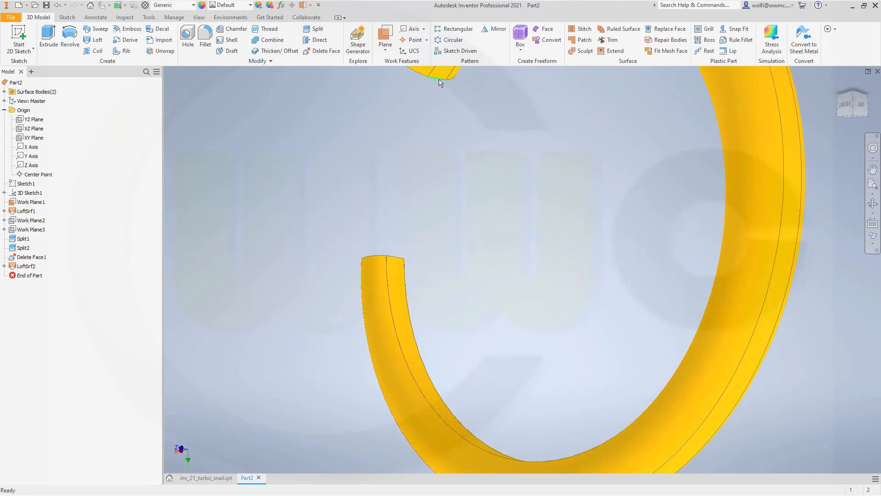
middle_click_drag(464, 144, 450, 203)
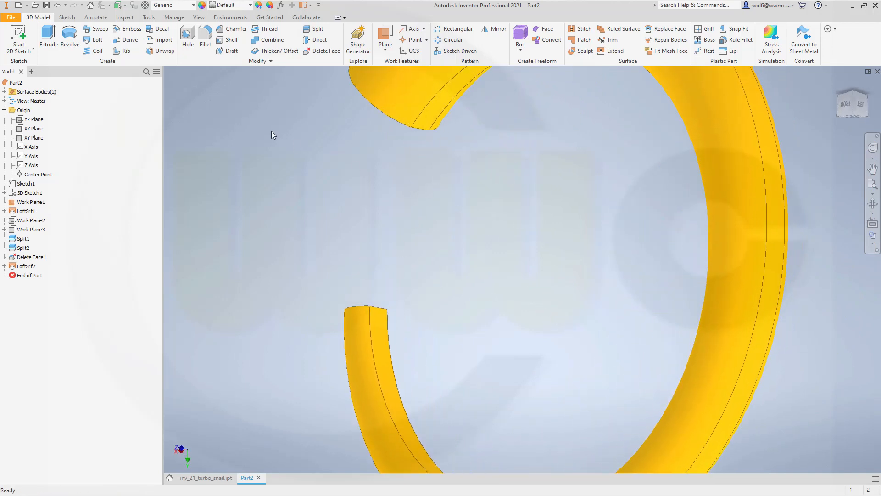
left_click(110, 44)
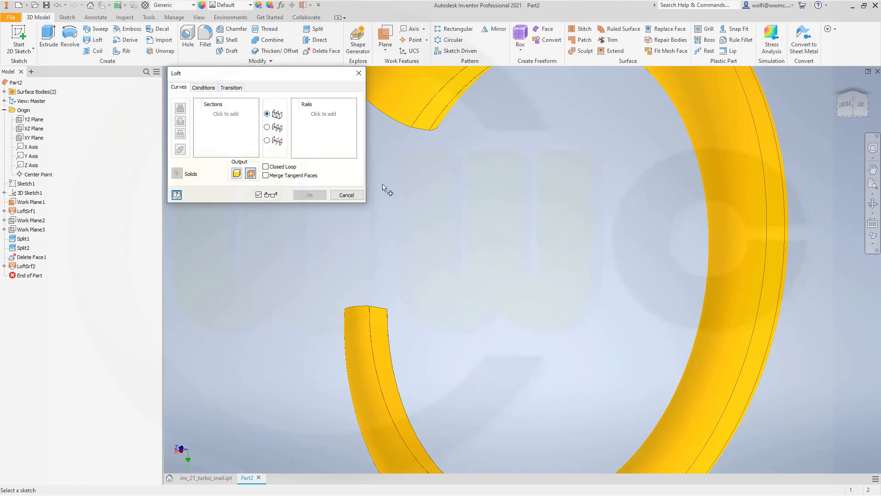
left_click(381, 308)
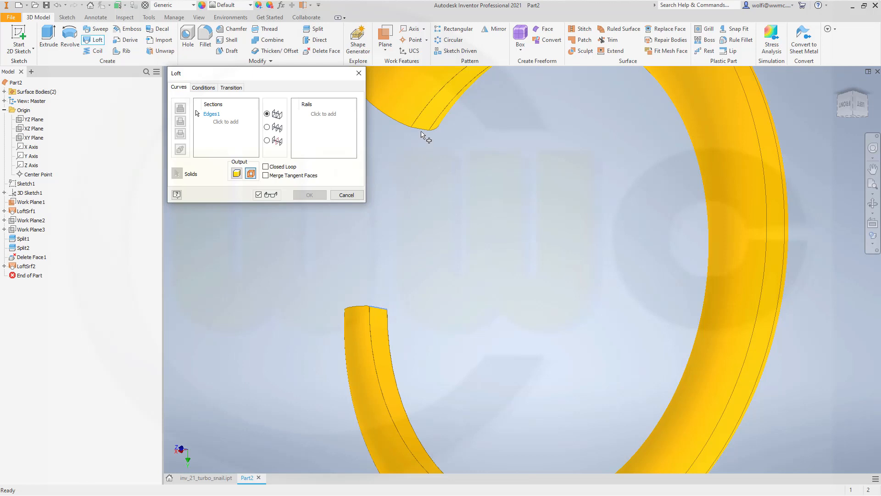
left_click(225, 121)
left_click(428, 132)
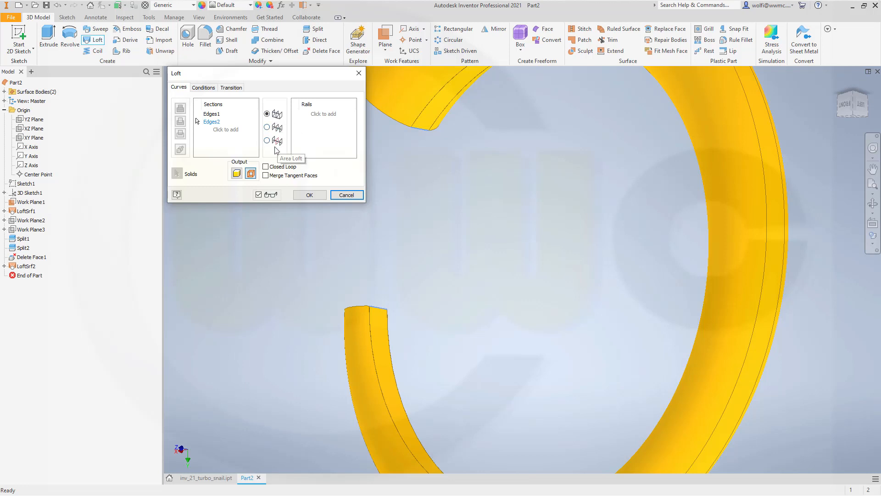
Apply the tangent condition to both section edges of the bridging loft
left_click(204, 88)
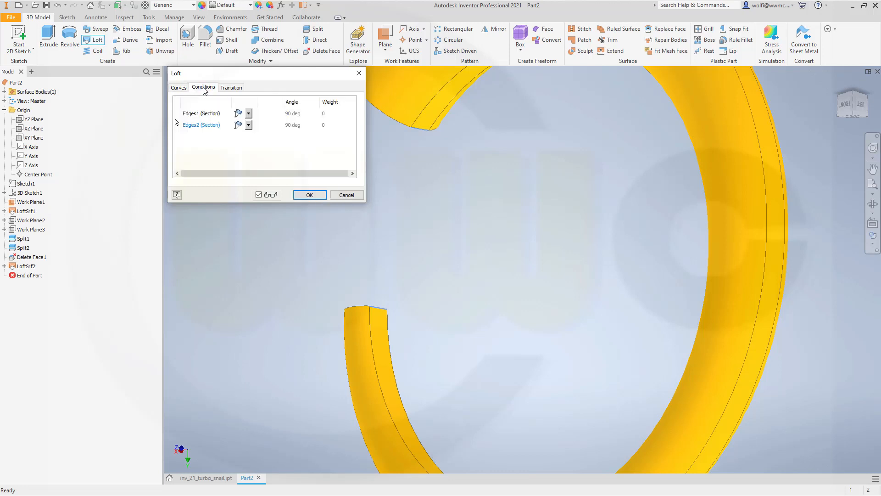
left_click(248, 114)
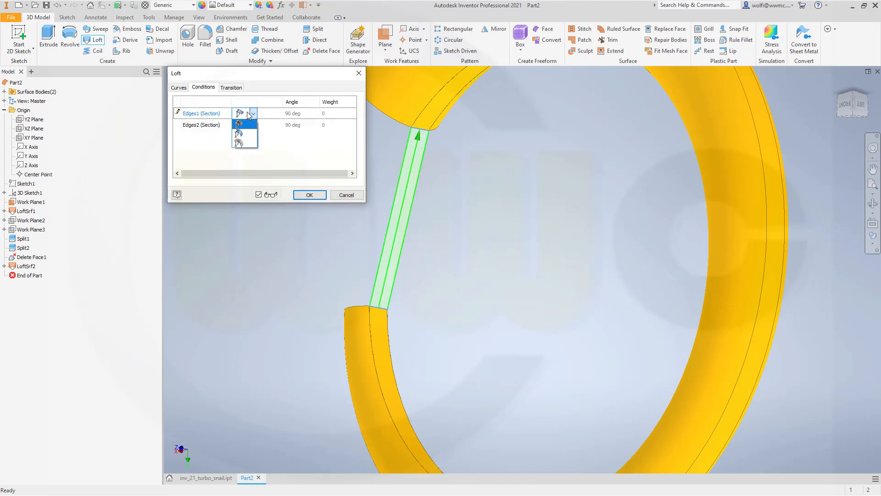
left_click(242, 135)
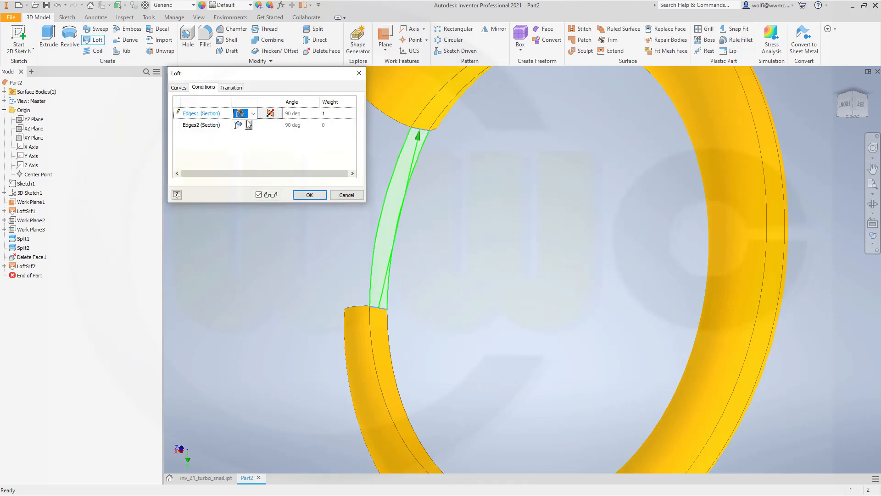
left_click(249, 126)
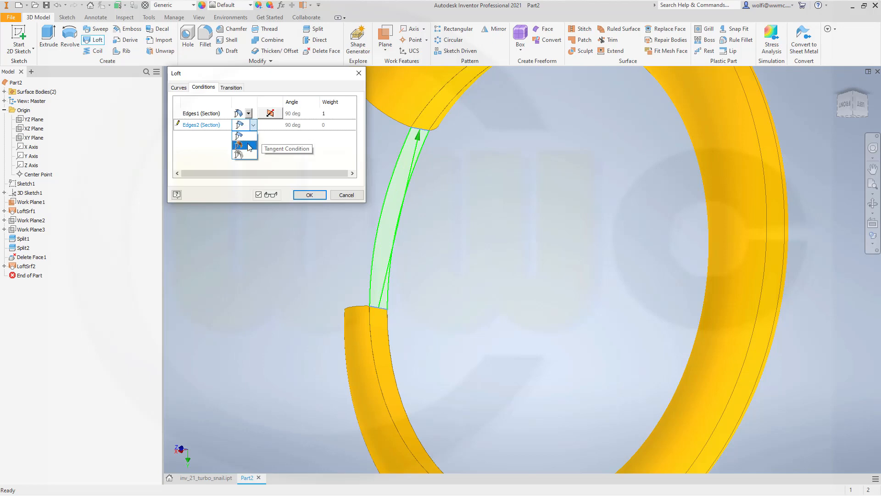
left_click(248, 146)
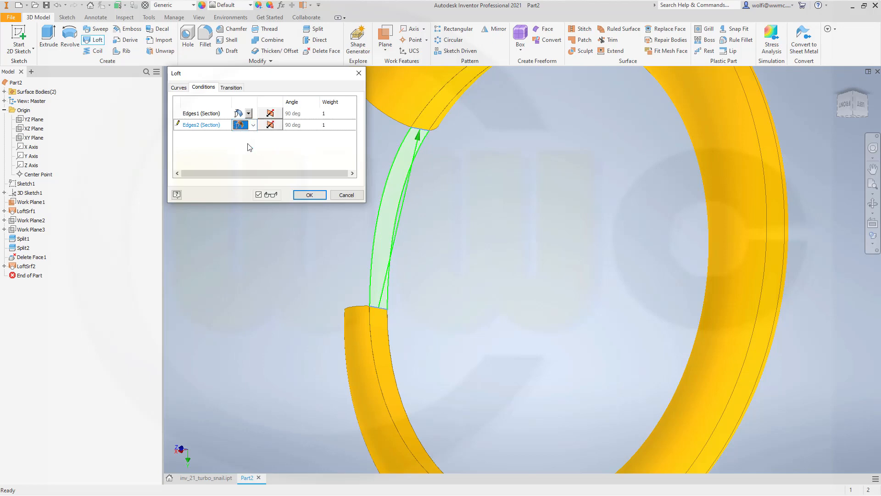
Set the tangency weight at the large-end section to 0,5 and create the bridging loft surface
middle_click_drag(473, 214, 546, 197, "shift")
middle_click_drag(463, 193, 542, 262)
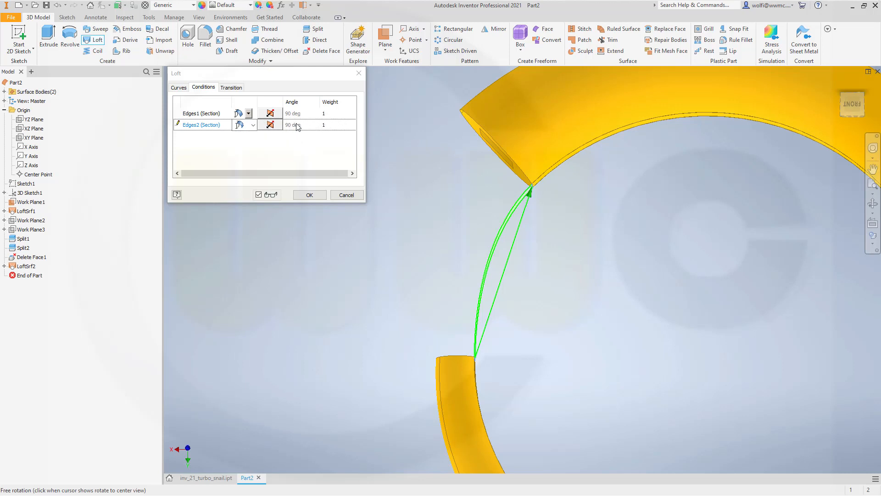
left_click(336, 129)
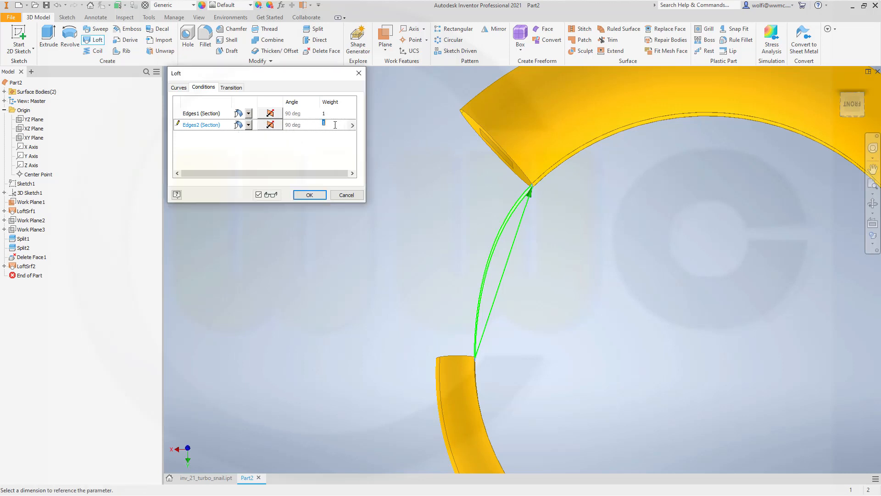
type("0,5")
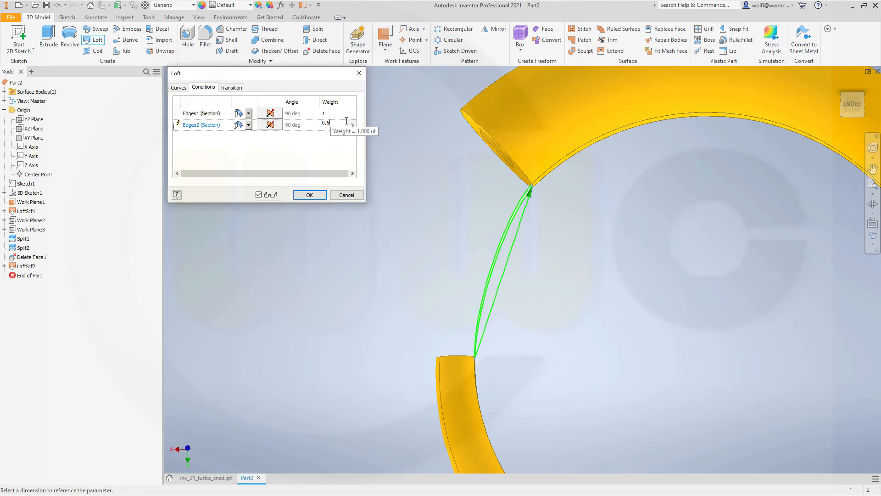
key("Return")
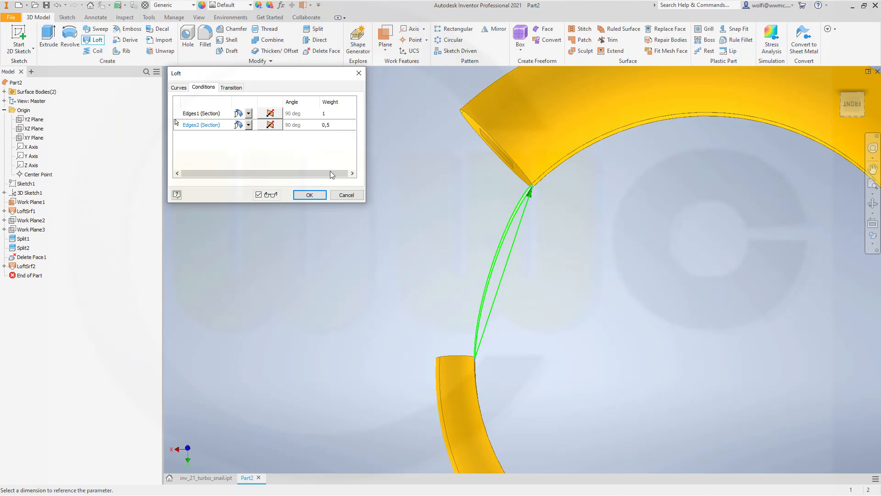
left_click(310, 195)
Hide the new surface body that bridges the two inner edges
middle_click_drag(379, 219, 430, 242, "shift")
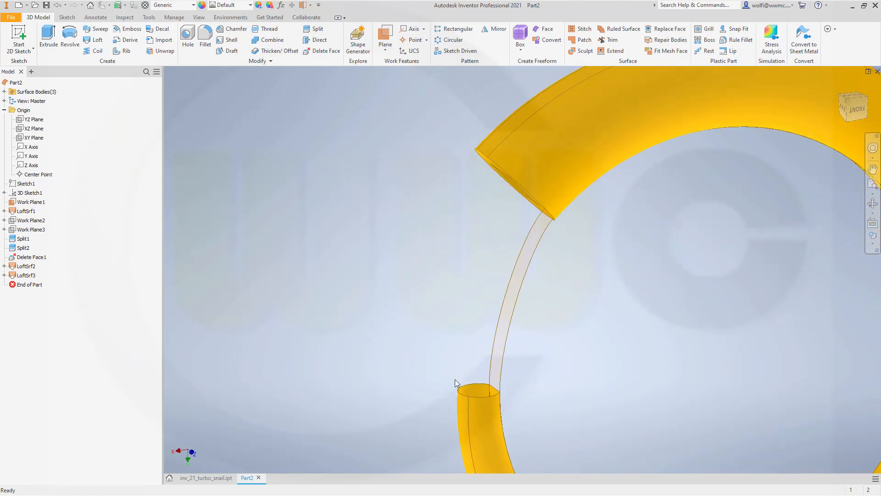
middle_click_drag(503, 263, 523, 215, "shift")
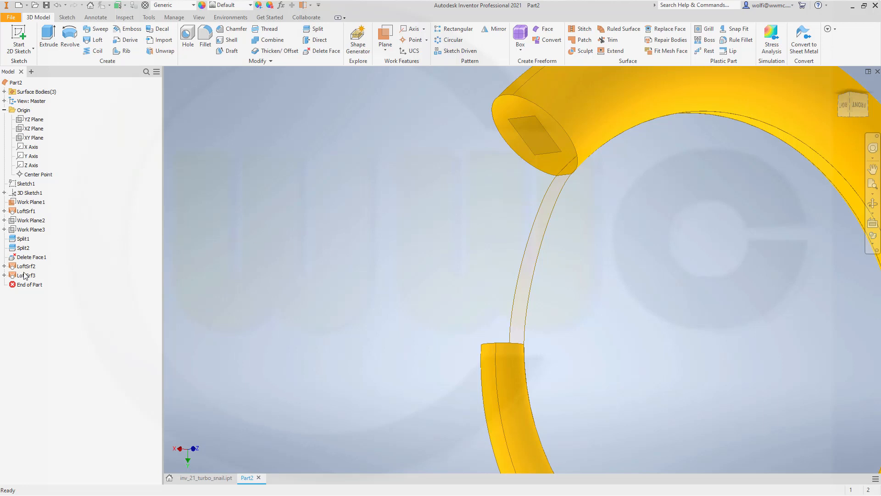
left_click(4, 92)
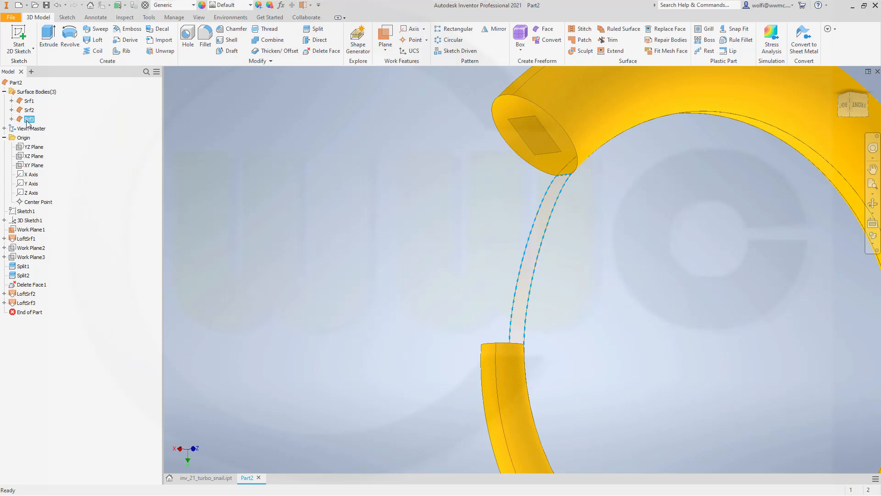
right_click(29, 119)
left_click(46, 166)
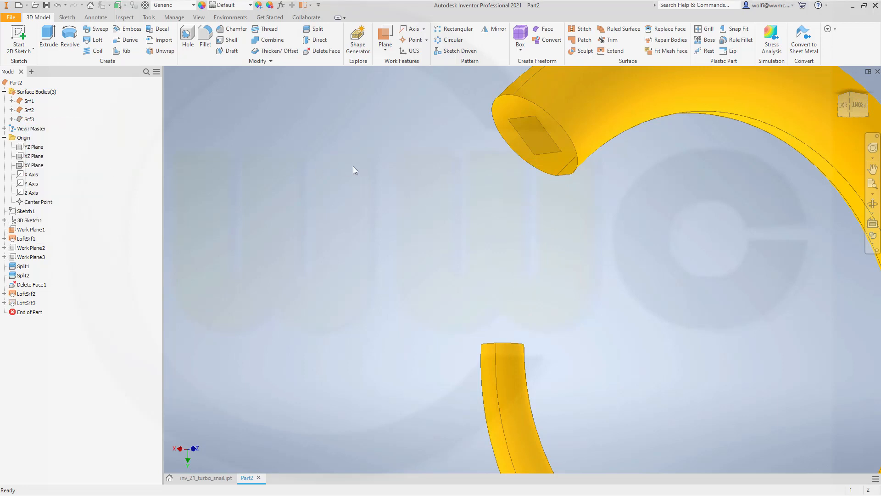
Set up another surface loft from the round edge of the small end to the flat inner edge of the large end
middle_click_drag(373, 202, 301, 188, "shift")
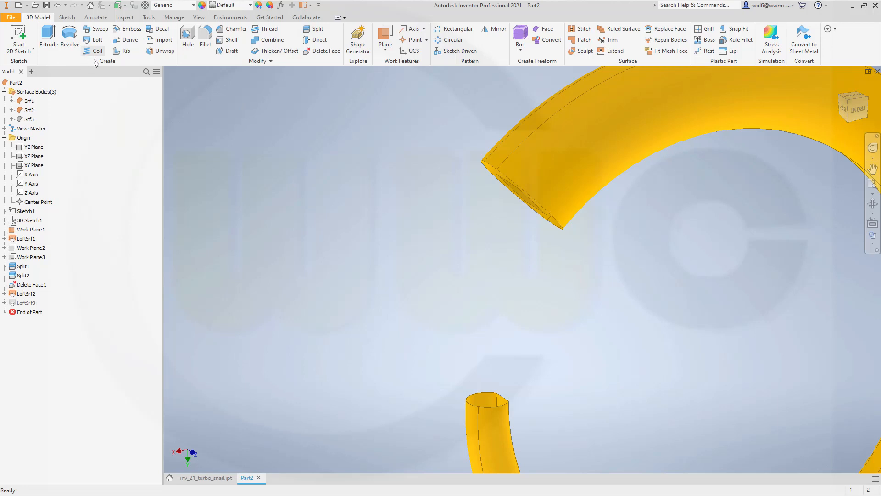
left_click(95, 40)
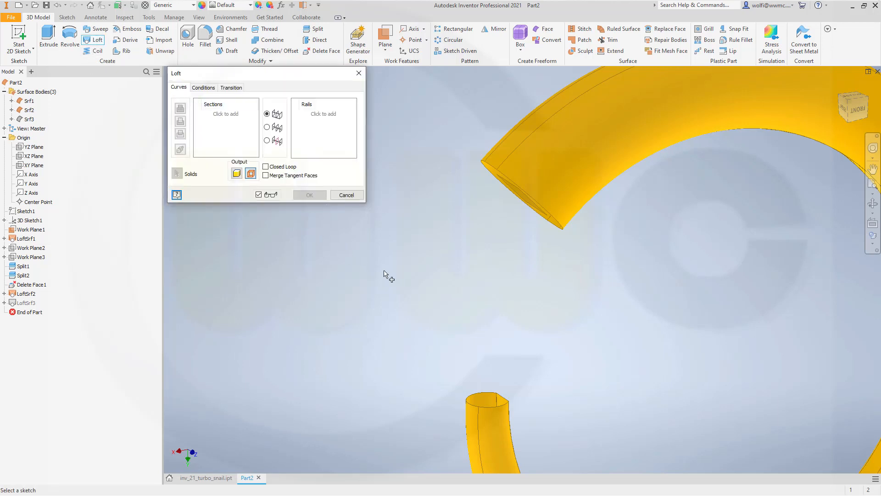
left_click(487, 394)
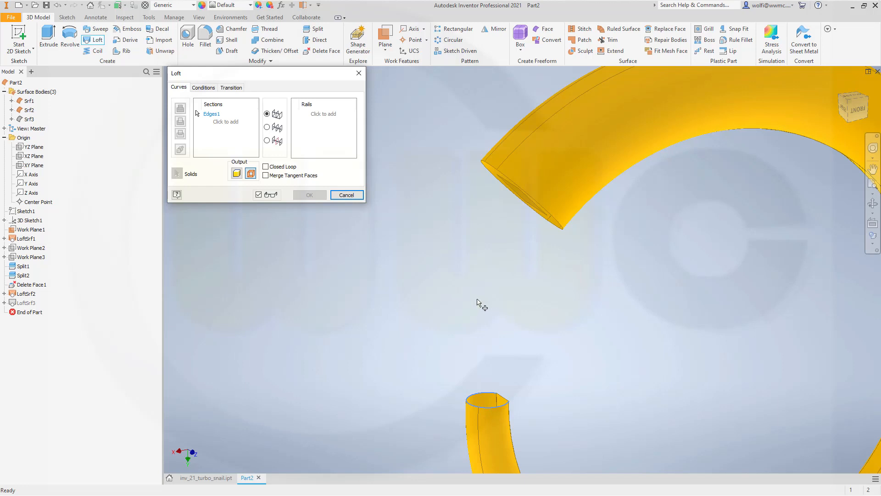
left_click(224, 127)
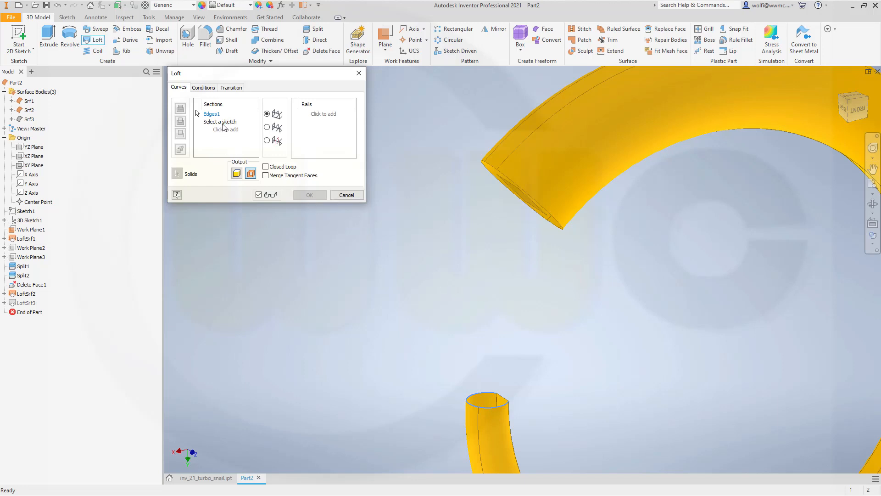
mouse_move(344, 240)
middle_mouse_down("shift")
mouse_move(373, 210)
mouse_move(416, 225)
middle_mouse_up("shift")
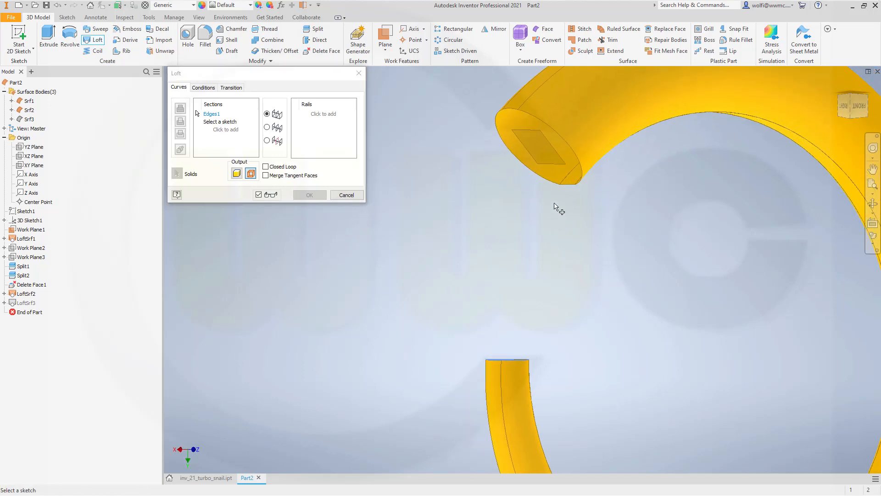
left_click(568, 186)
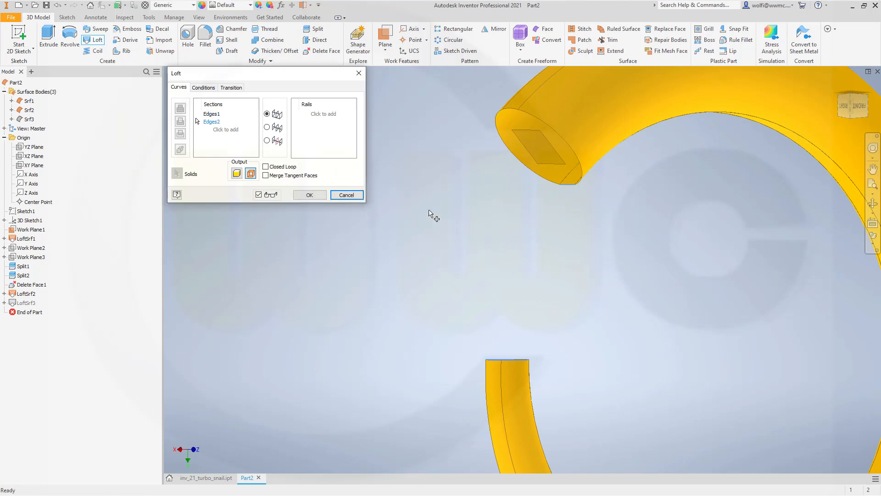
Apply the tangent condition to both sections of the second bridging loft and create the surface
left_click(214, 89)
left_click(252, 113)
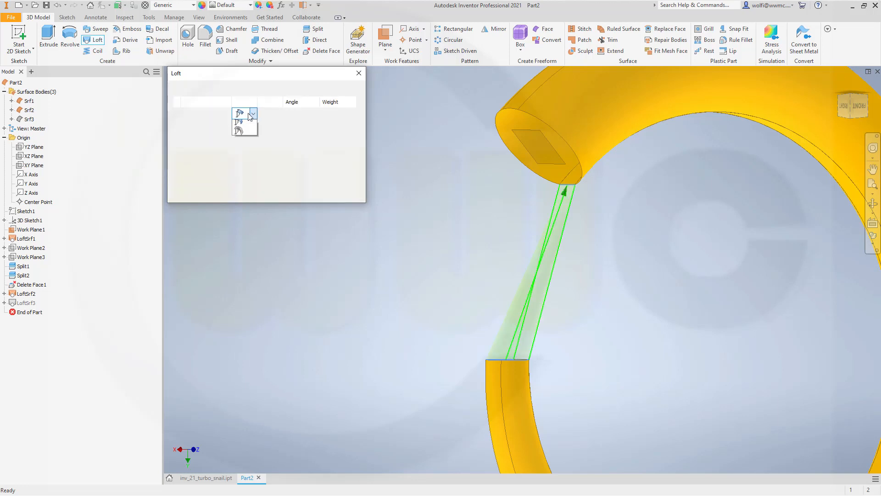
left_click(242, 131)
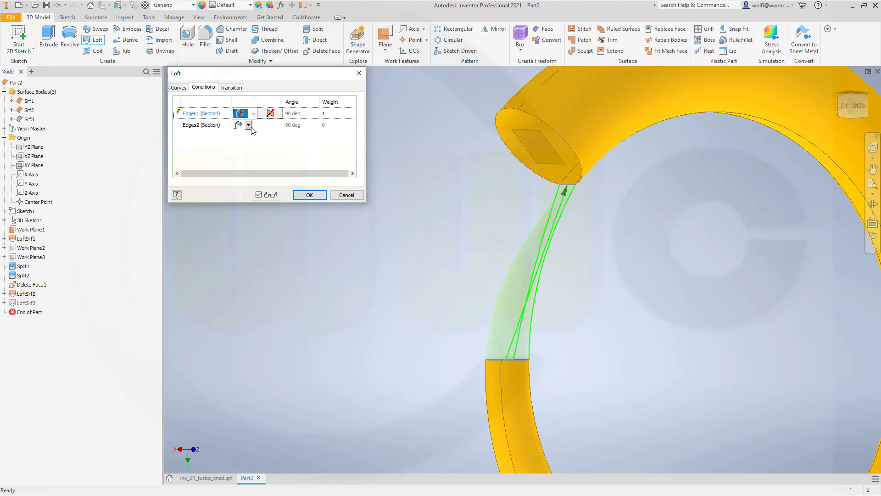
left_click(252, 128)
left_click(243, 144)
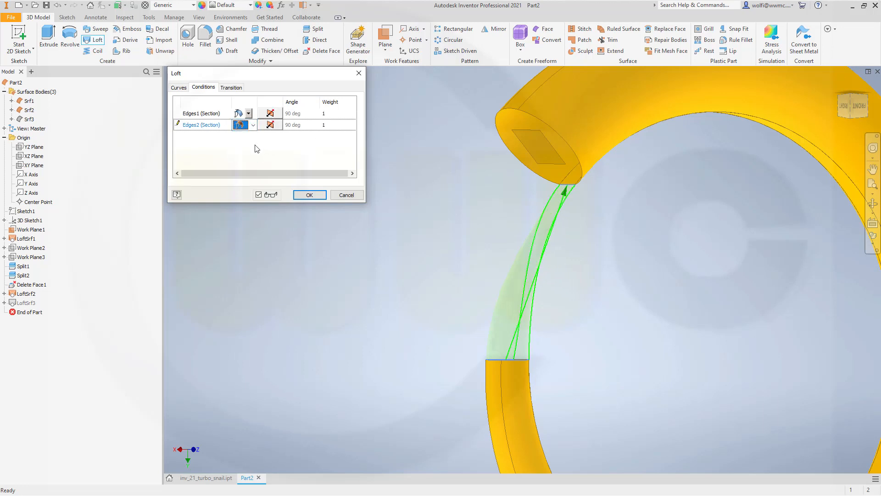
left_click(310, 195)
Show the hidden first bridging surface body again
middle_click_drag(350, 215, 416, 189, "shift")
middle_click_drag(430, 217, 564, 340, "shift")
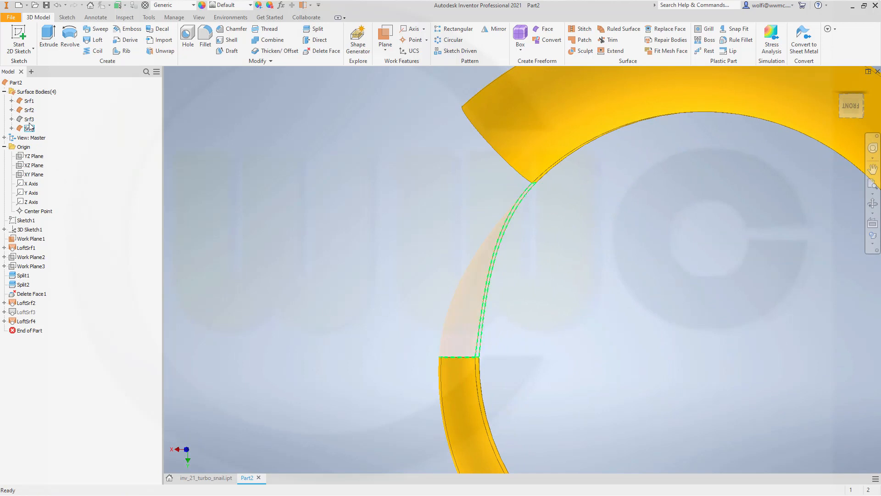
right_click(24, 119)
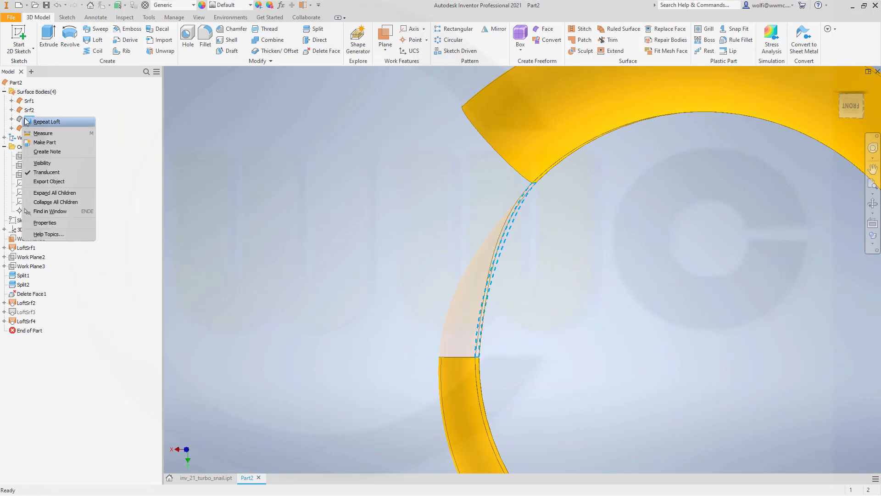
left_click(43, 164)
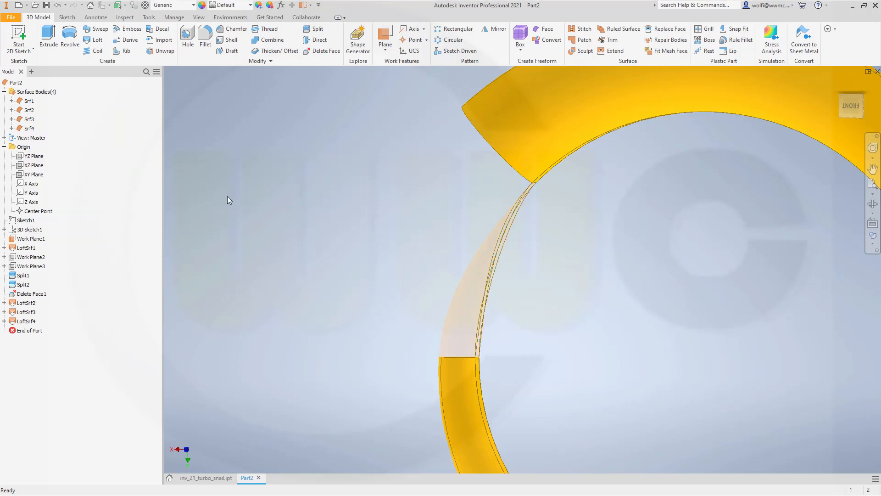
Edit the second bridging loft and add both long side edges of the first bridging surface as its rails
double_click(21, 321)
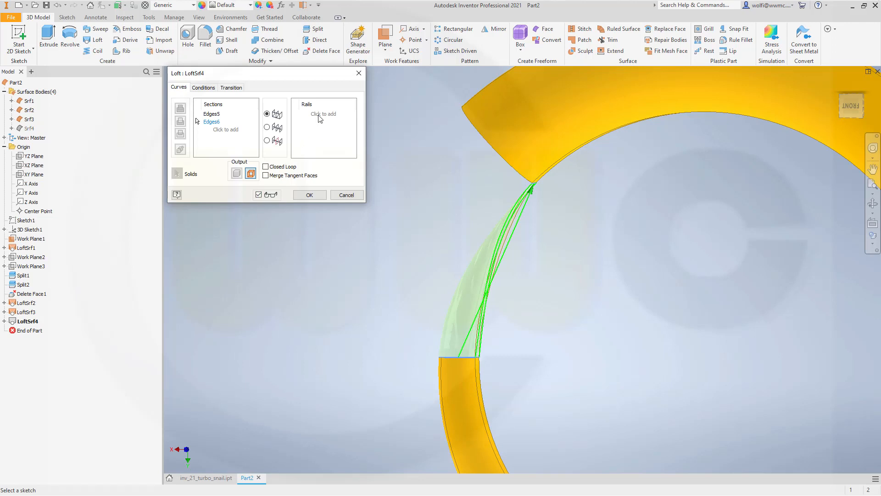
left_click(320, 115)
mouse_move(576, 286)
middle_mouse_down("shift")
mouse_move(520, 285)
mouse_move(526, 301)
middle_mouse_up("shift")
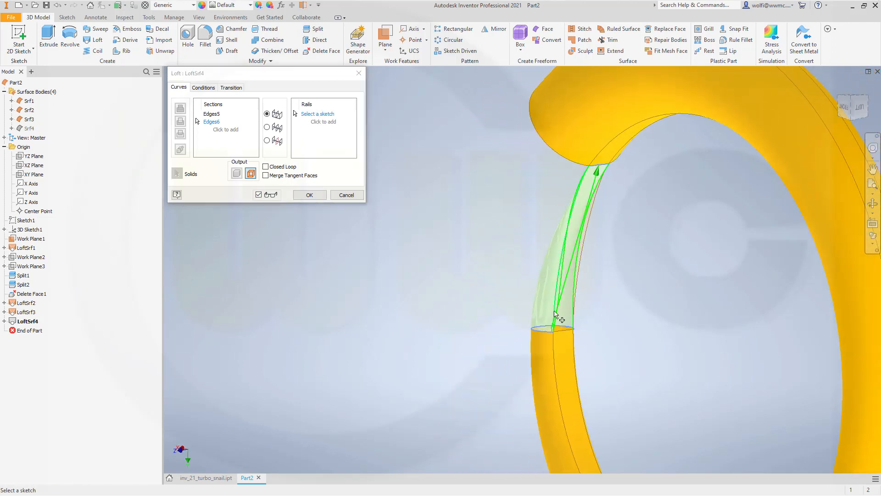
left_click(556, 314)
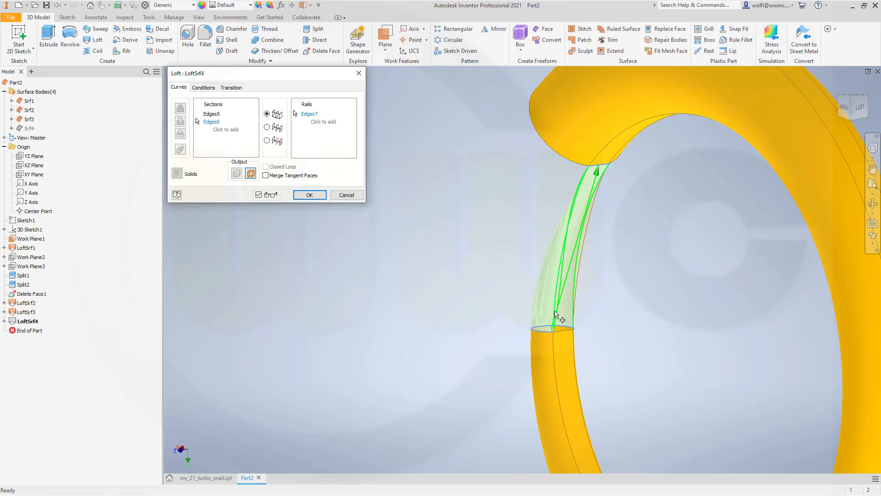
left_click(327, 126)
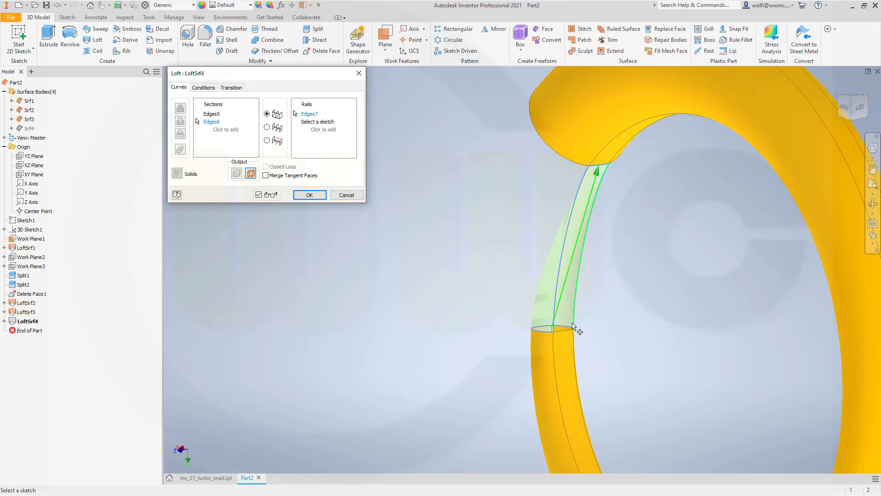
left_click(319, 123)
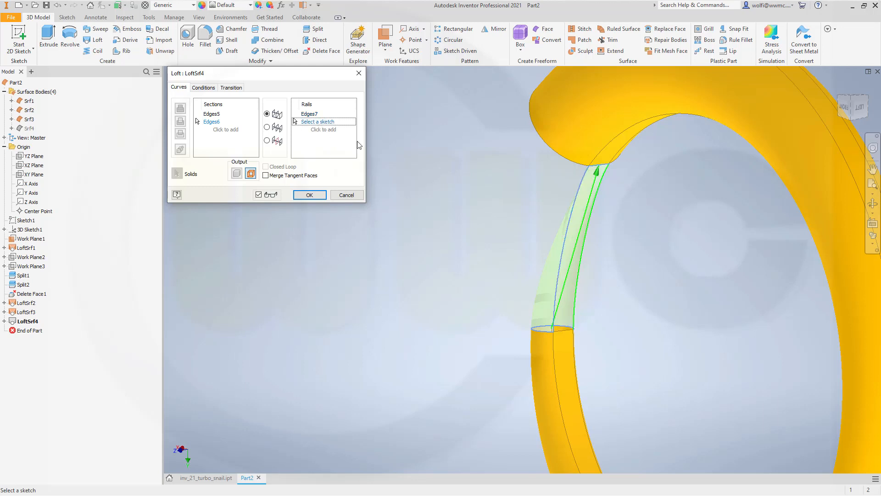
middle_click_drag(607, 303, 554, 313, "shift")
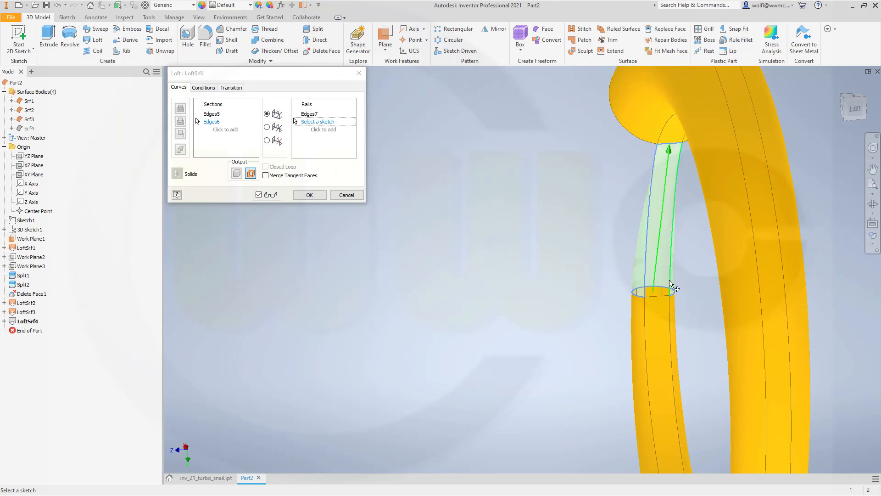
mouse_move(670, 284)
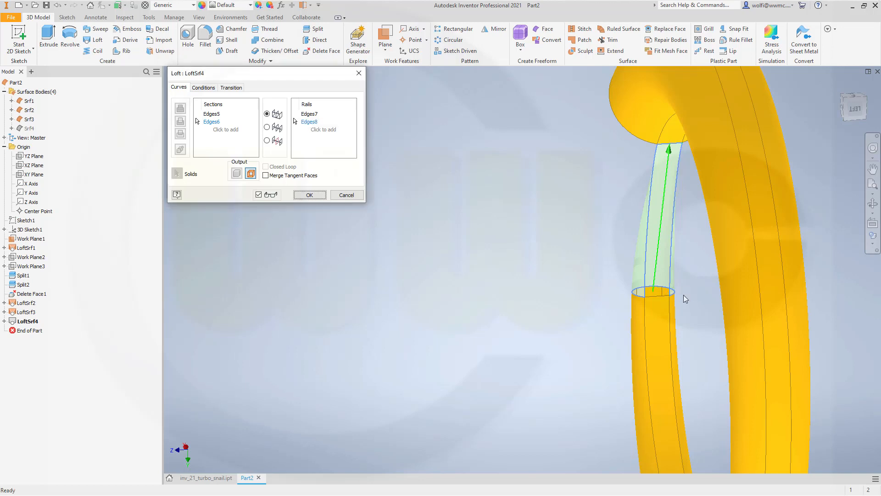
left_click(671, 285)
right_click(671, 286)
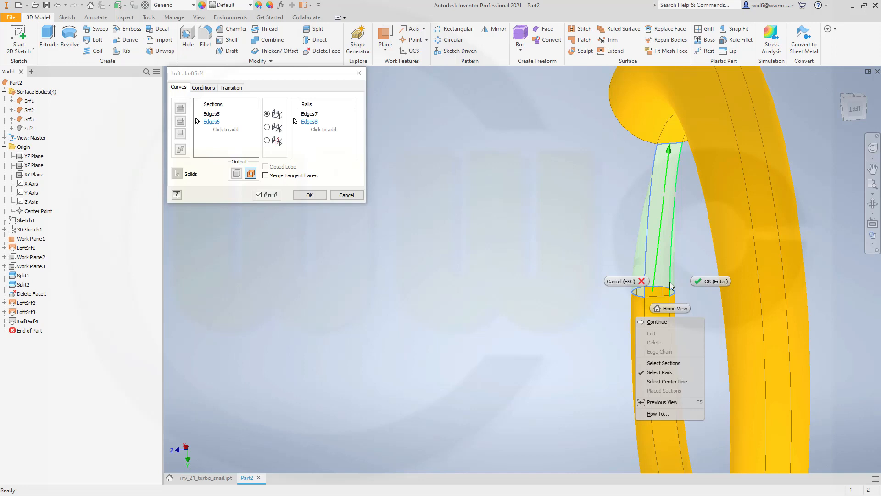
left_click(668, 284)
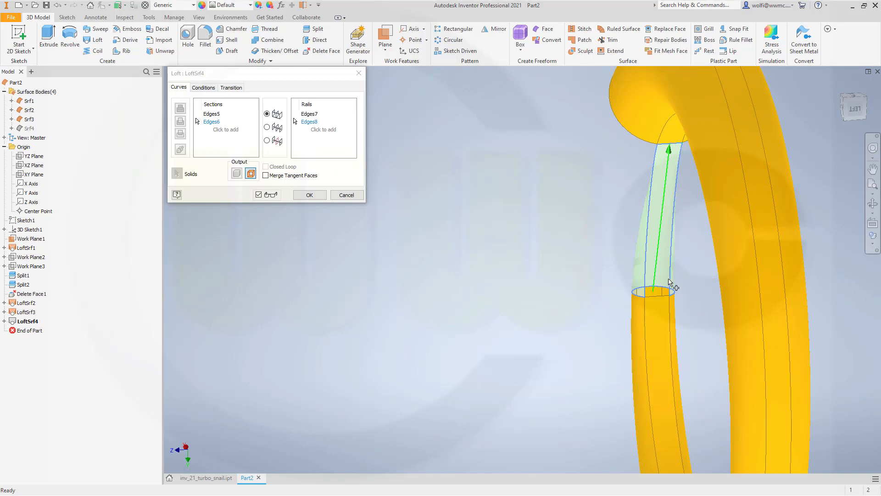
middle_click_drag(671, 290, 653, 326, "shift")
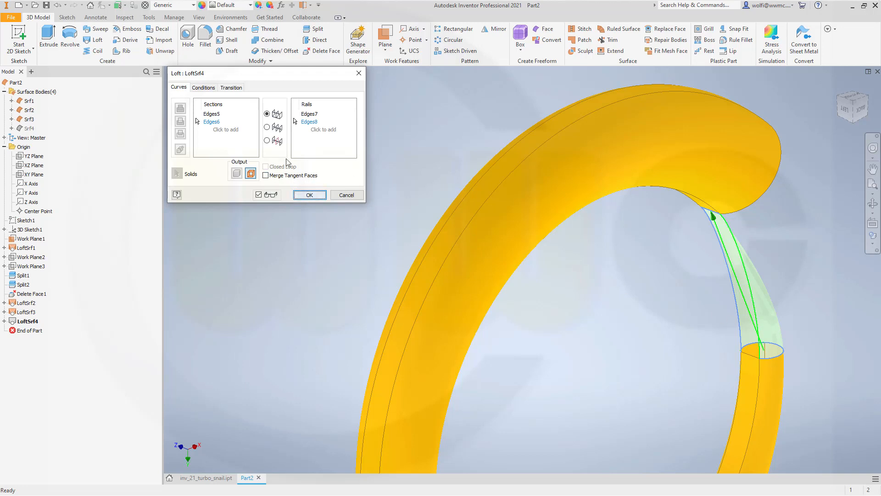
Choose the tangent condition for the first section of the second bridging loft and accept the edit
left_click(204, 88)
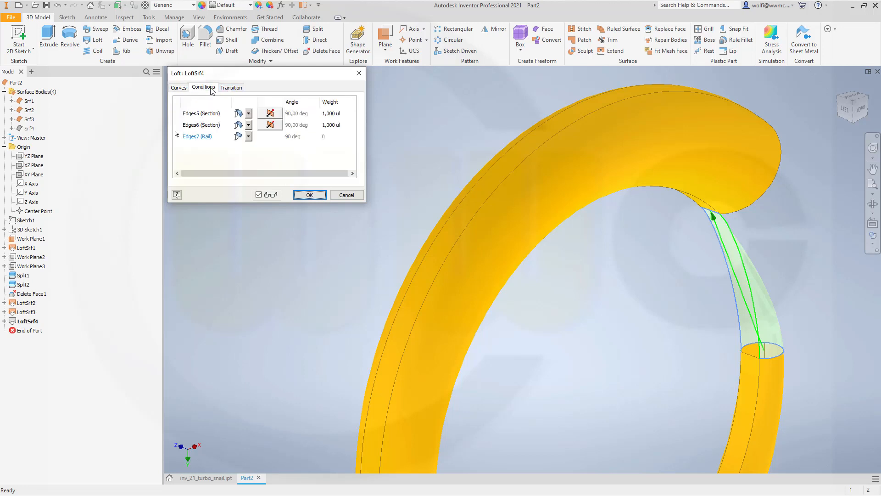
left_click(249, 114)
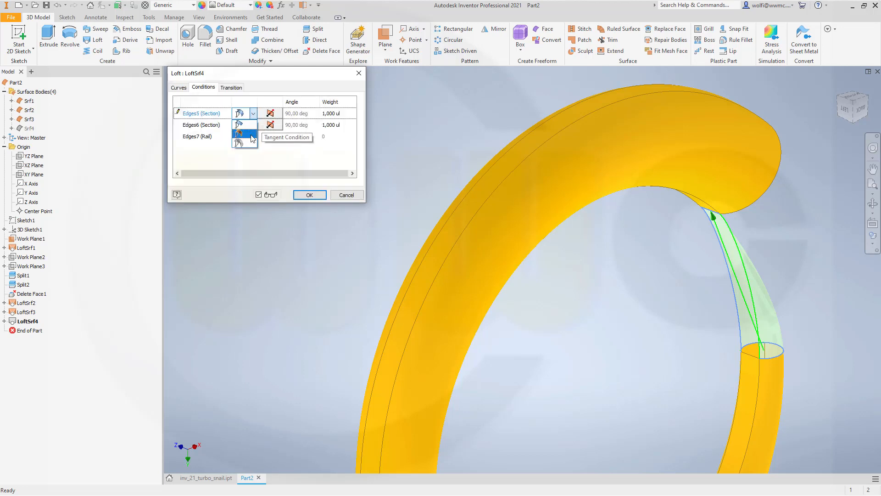
left_click(248, 142)
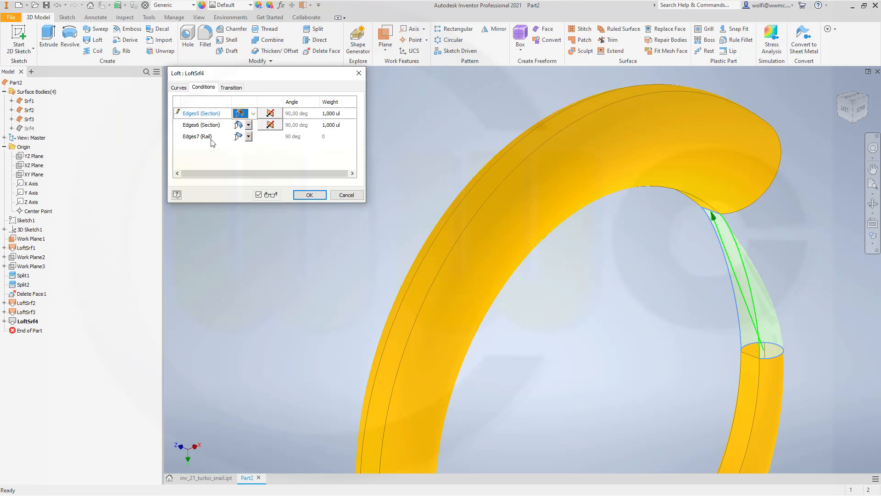
left_click(309, 195)
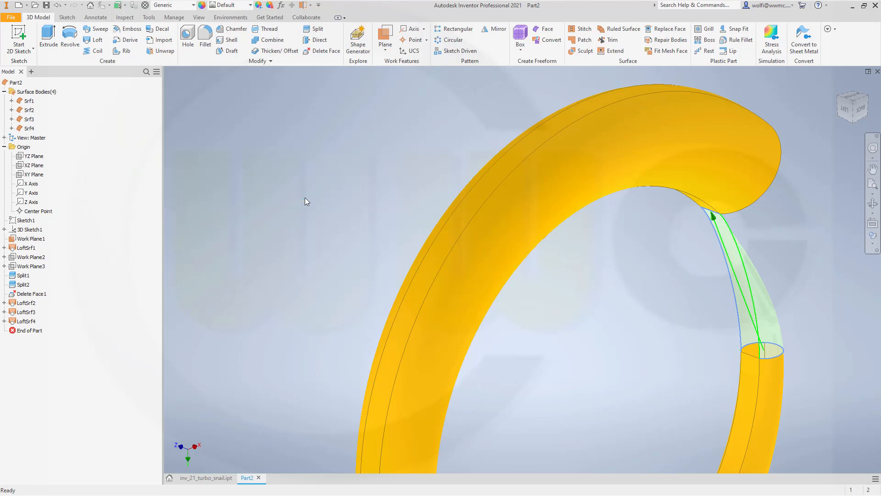
Turn off translucency for the second bridging surface body and inspect it from several sides
middle_click_drag(574, 287, 530, 276, "shift")
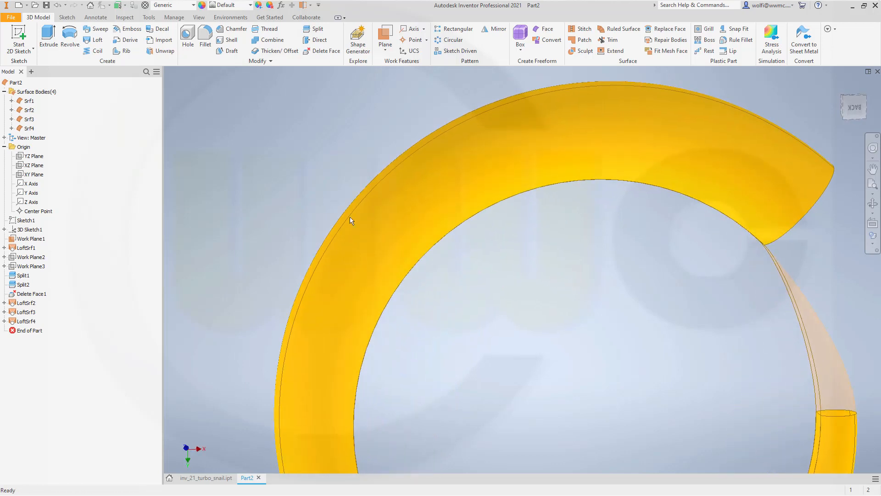
right_click(26, 127)
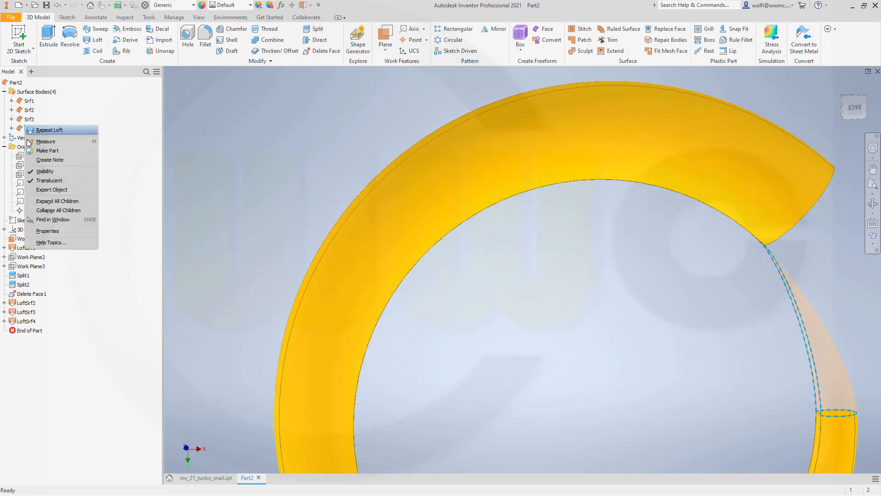
left_click(41, 172)
middle_click_drag(353, 256, 366, 289, "shift")
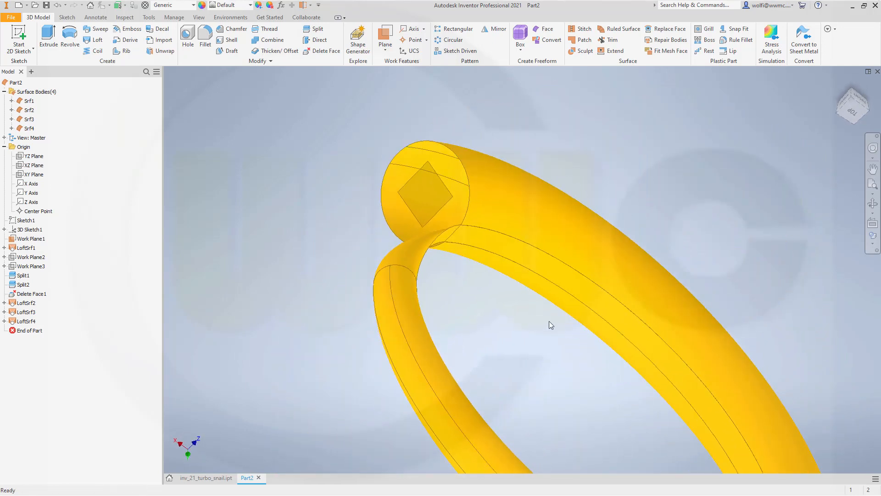
middle_click_drag(551, 325, 624, 327, "shift")
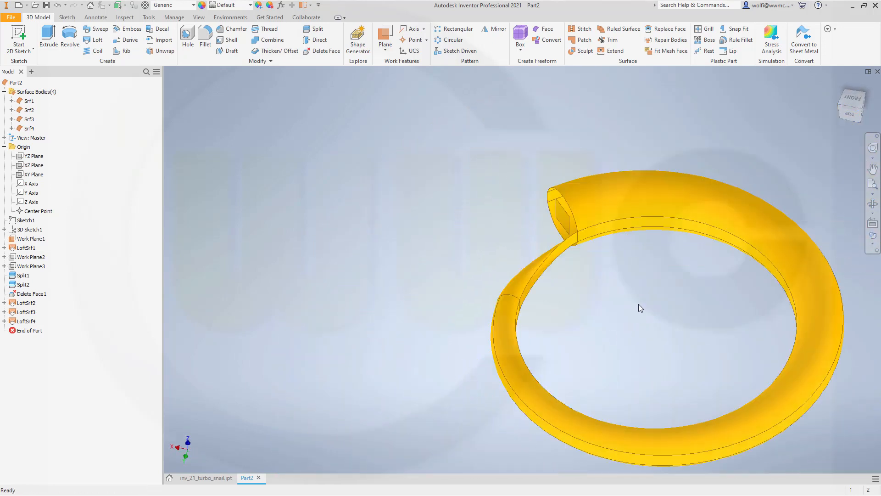
middle_click_drag(443, 252, 424, 240, "shift")
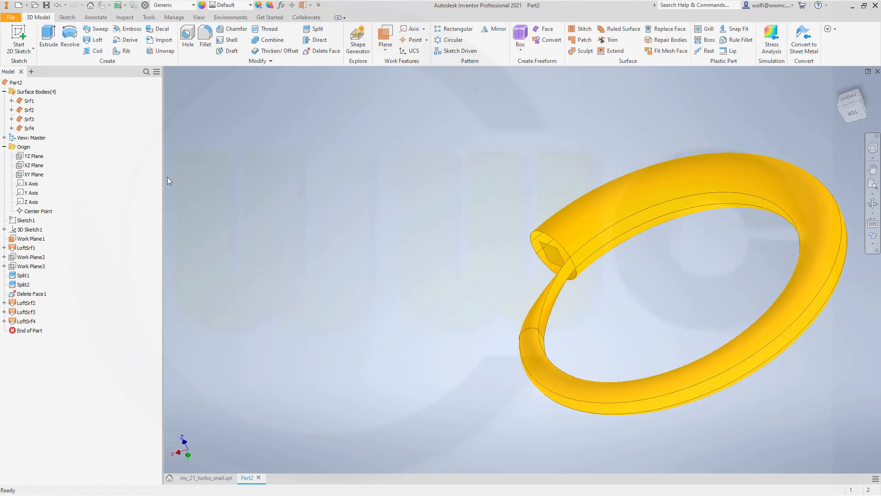
Hide all four surface bodies: both bridging surfaces, the flat inner surface and the main snail surface
right_click(29, 120)
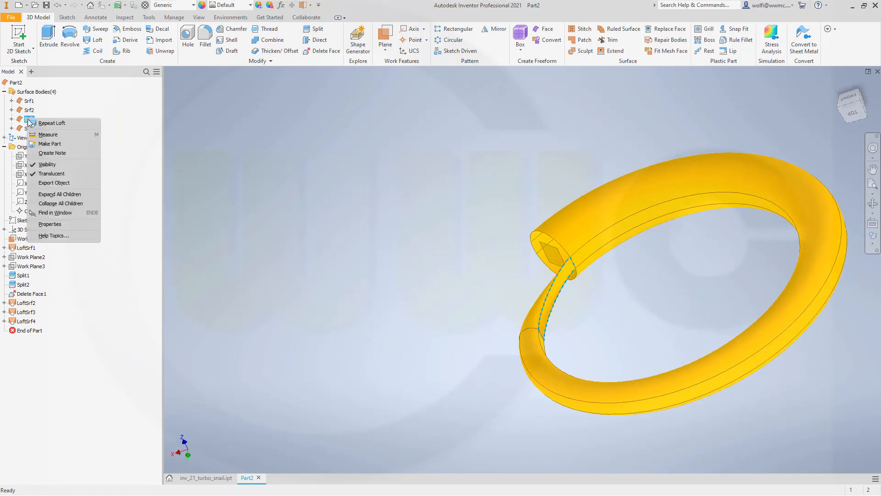
left_click(47, 165)
mouse_move(339, 225)
middle_mouse_down("shift")
mouse_move(357, 229)
mouse_move(345, 232)
middle_mouse_up("shift")
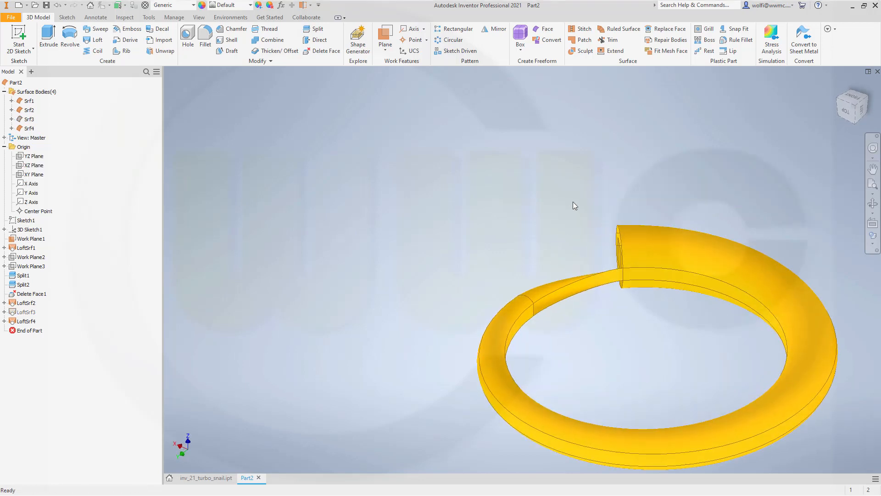
middle_click_drag(574, 205, 476, 236, "shift")
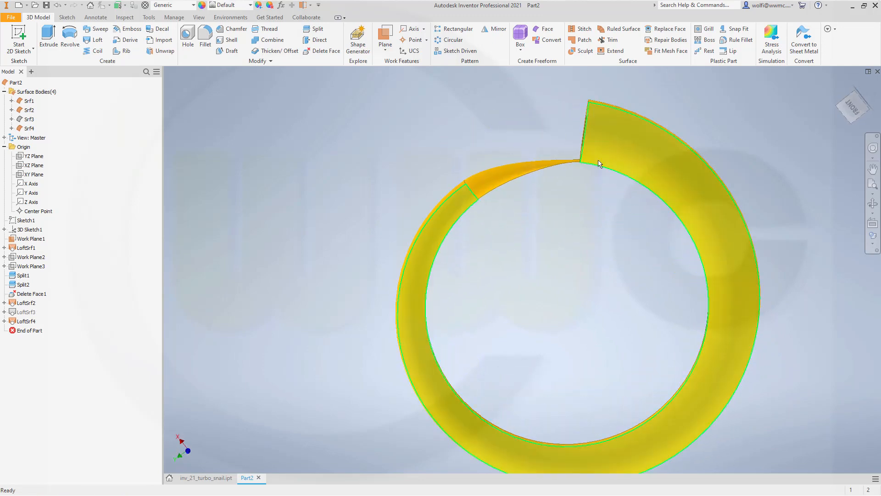
right_click(28, 131)
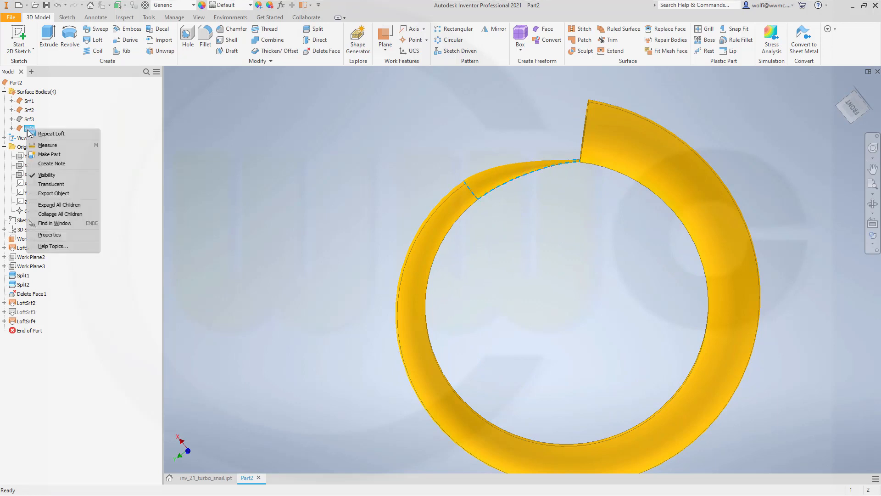
left_click(46, 175)
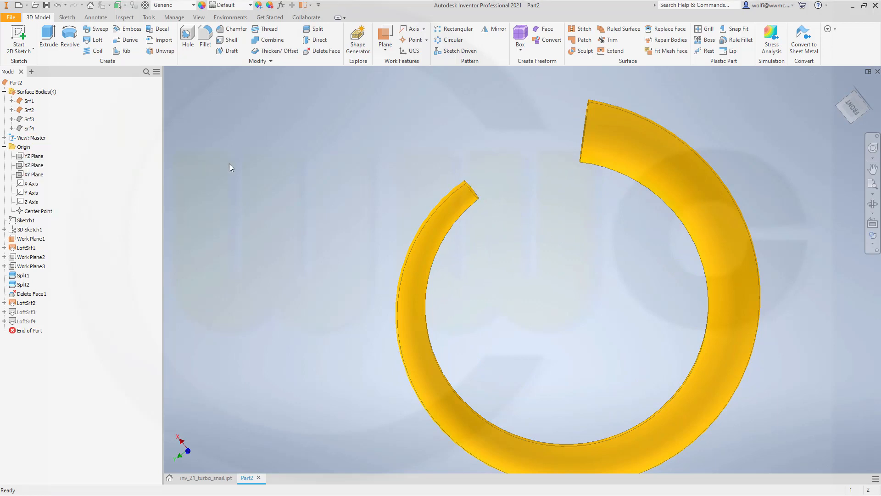
middle_click_drag(280, 169, 289, 154, "shift")
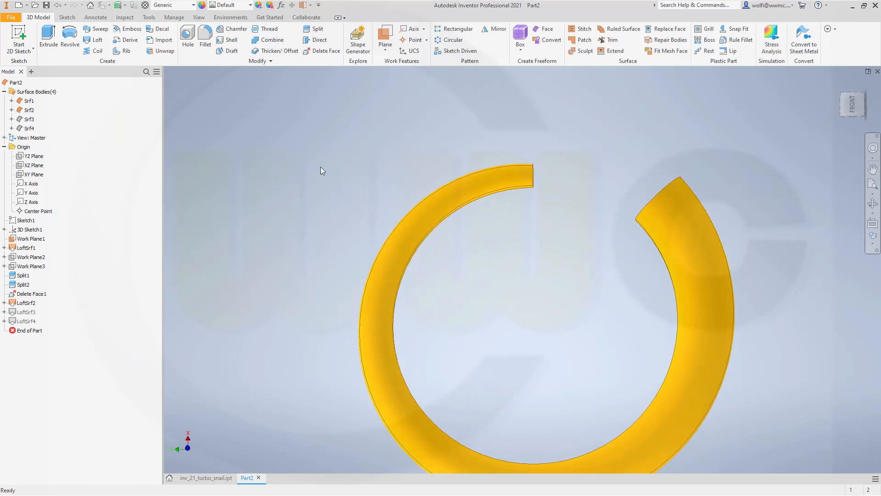
right_click(31, 111)
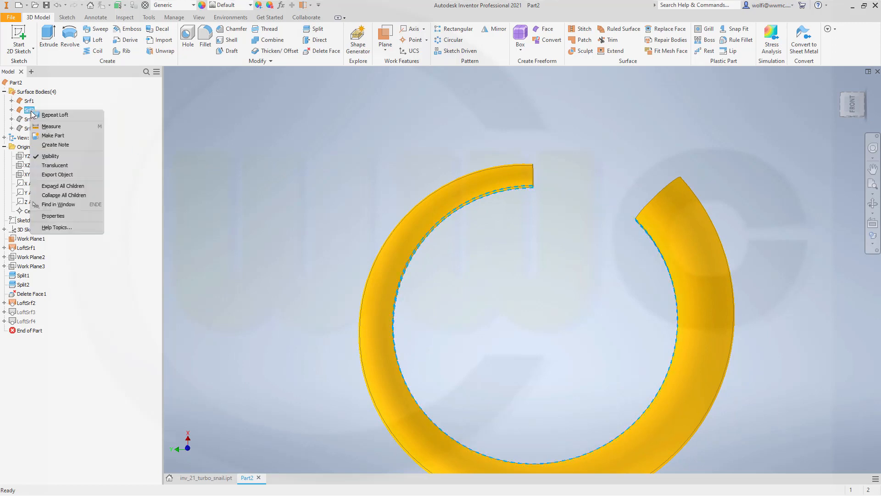
left_click(52, 156)
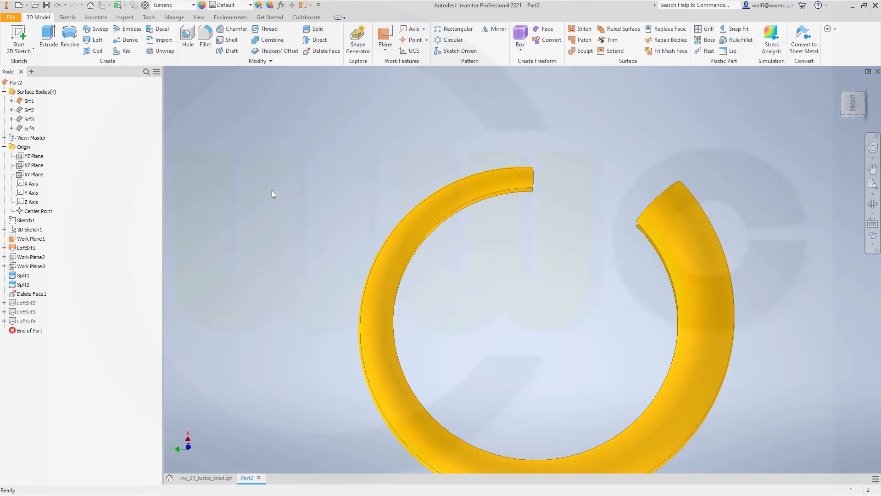
right_click(30, 101)
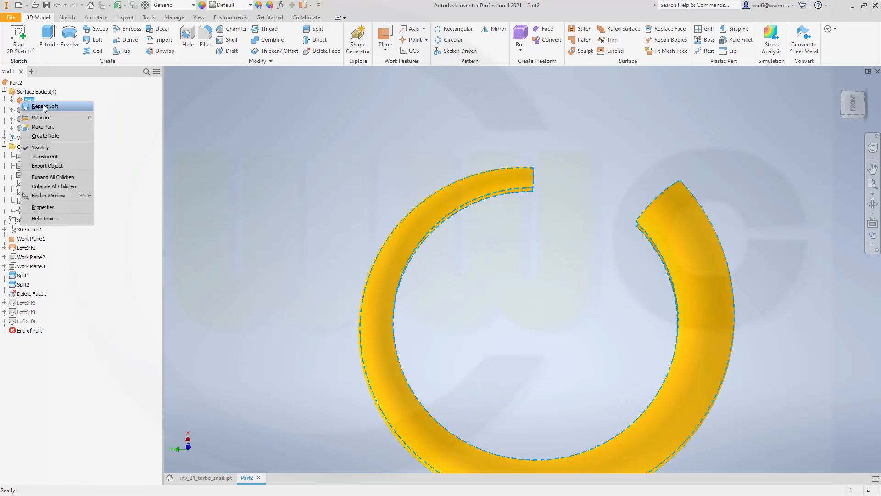
left_click(45, 149)
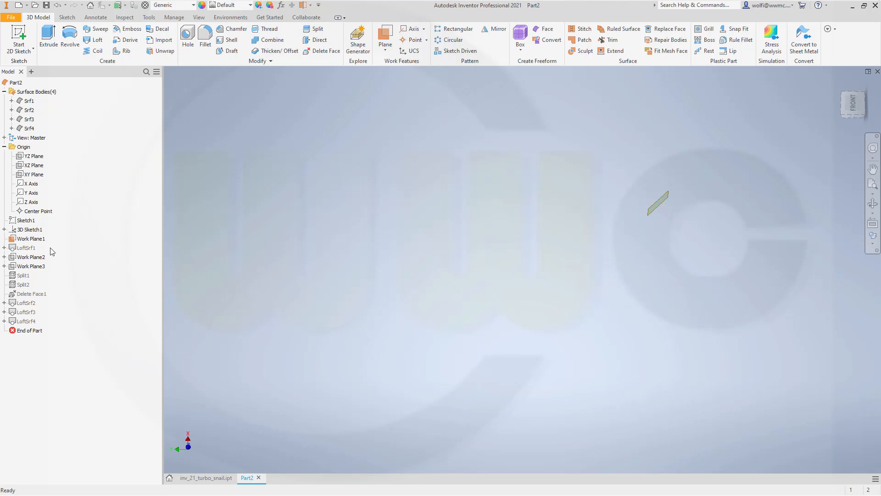
Show the 3D sketch containing the helical curve
left_click(5, 230)
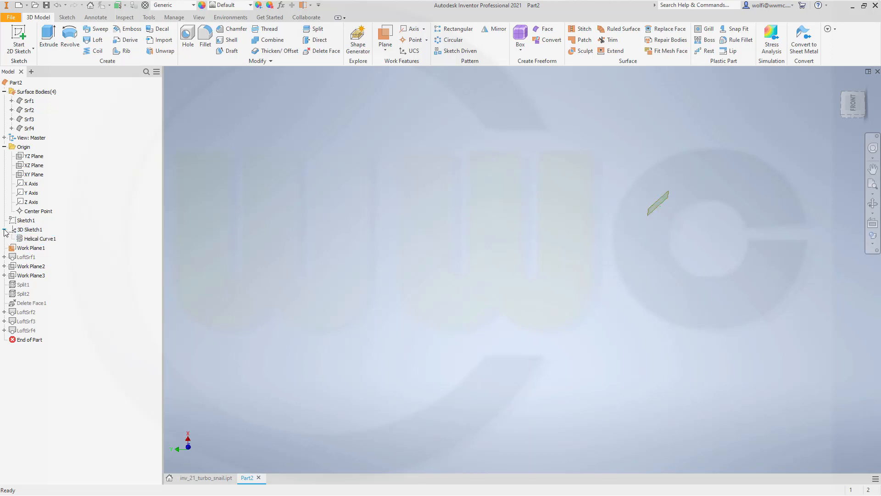
right_click(40, 240)
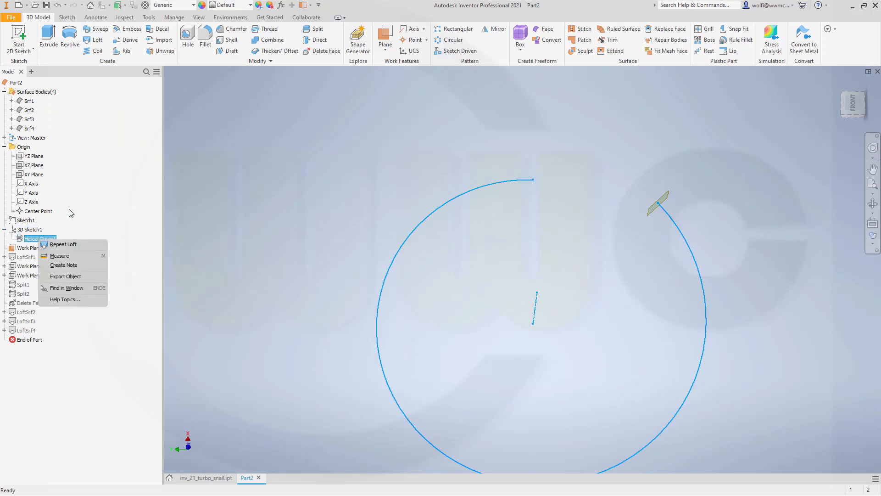
left_click(29, 230)
right_click(29, 228)
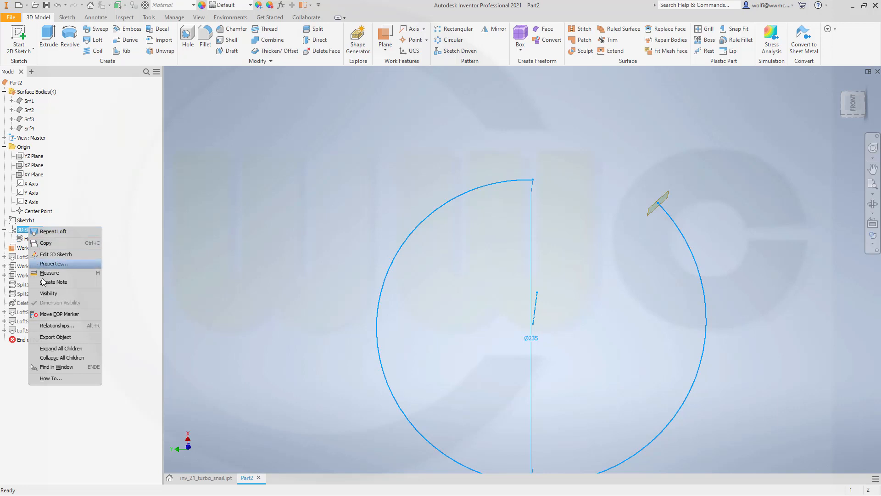
left_click(286, 243)
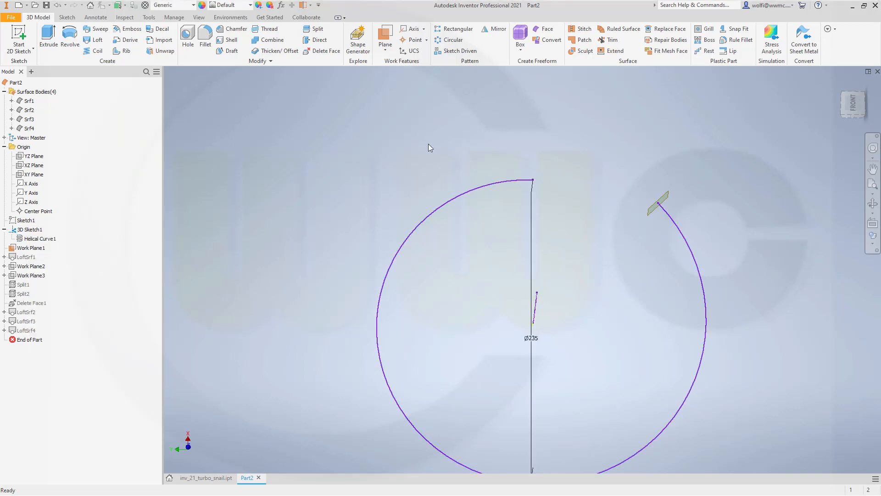
Create a sketch on the XY plane and project the helical curve into it as construction geometry
left_click(19, 39)
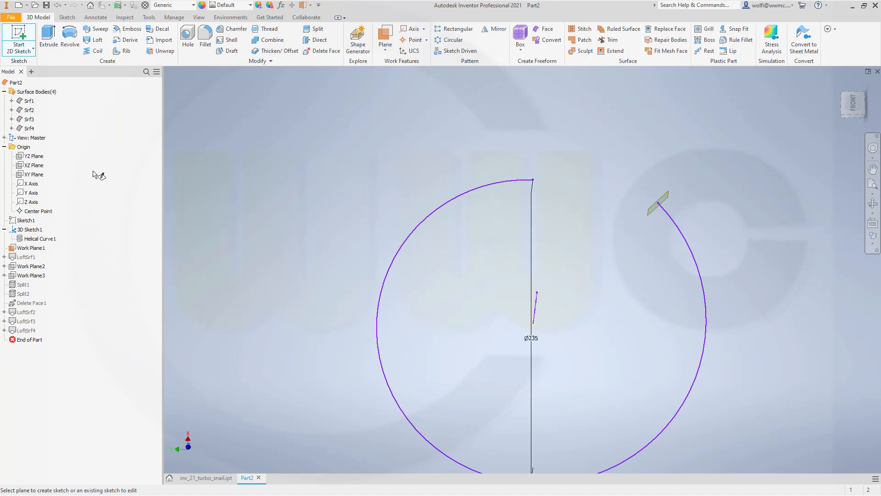
left_click(34, 175)
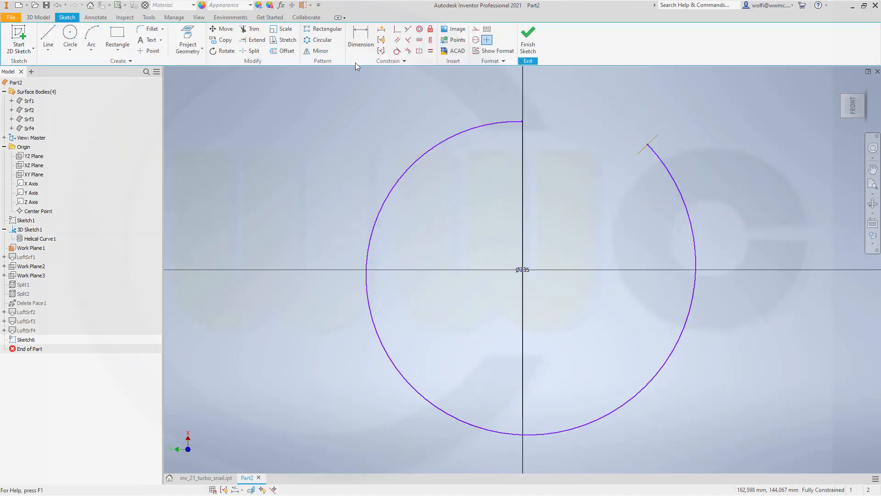
left_click(476, 28)
left_click(188, 40)
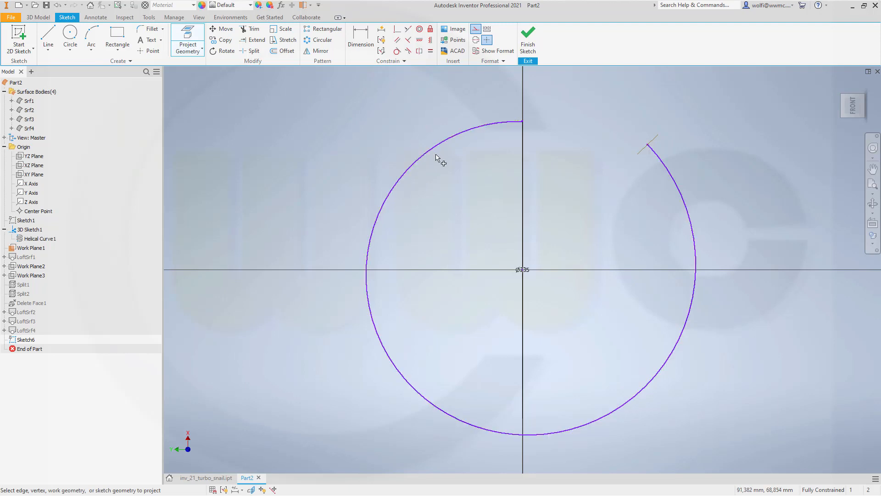
left_click(528, 53)
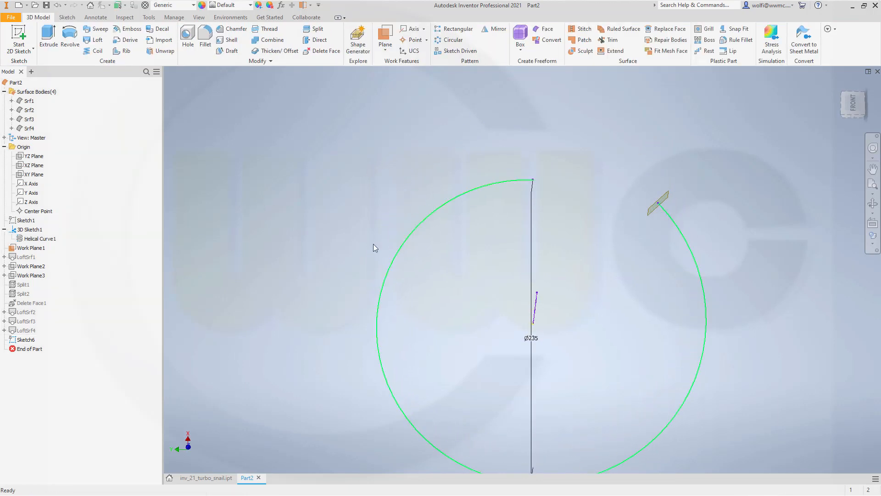
Hide the 3D sketch and reopen the sketch with the projected helical curve, viewed square to its plane
right_click(25, 231)
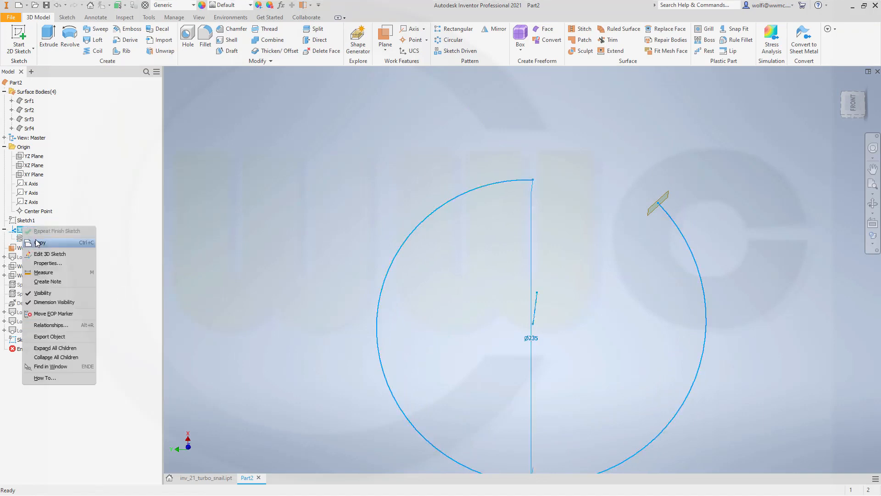
left_click(57, 293)
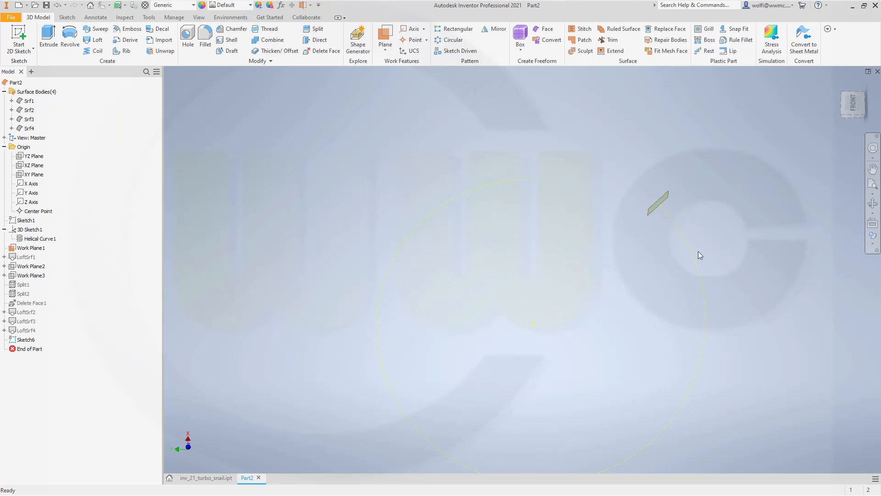
double_click(23, 340)
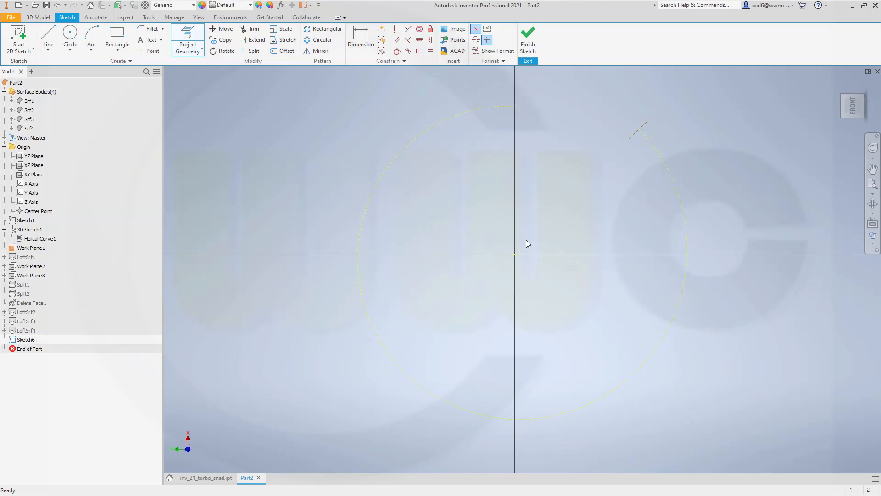
middle_click_drag(487, 317, 539, 275, "shift")
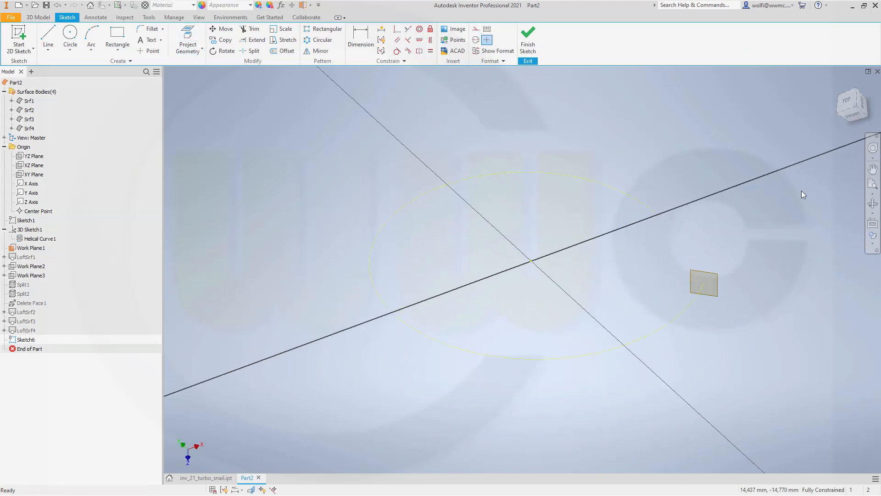
left_click(846, 108)
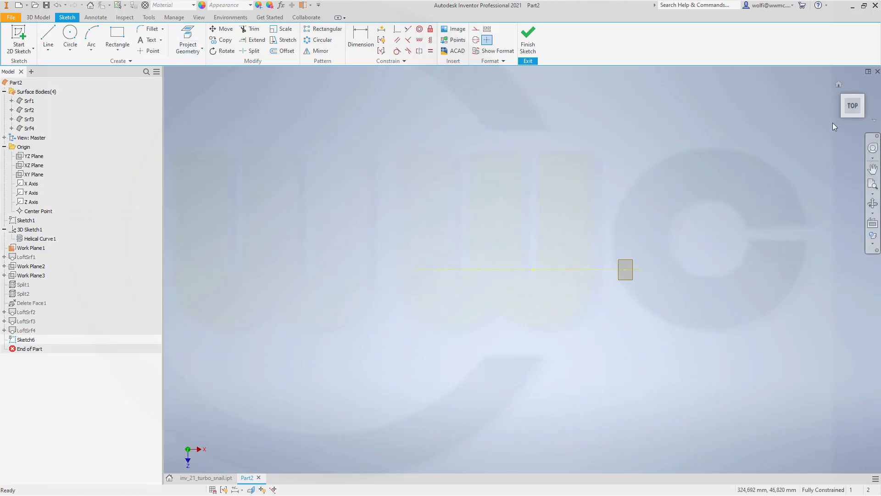
left_click(853, 90)
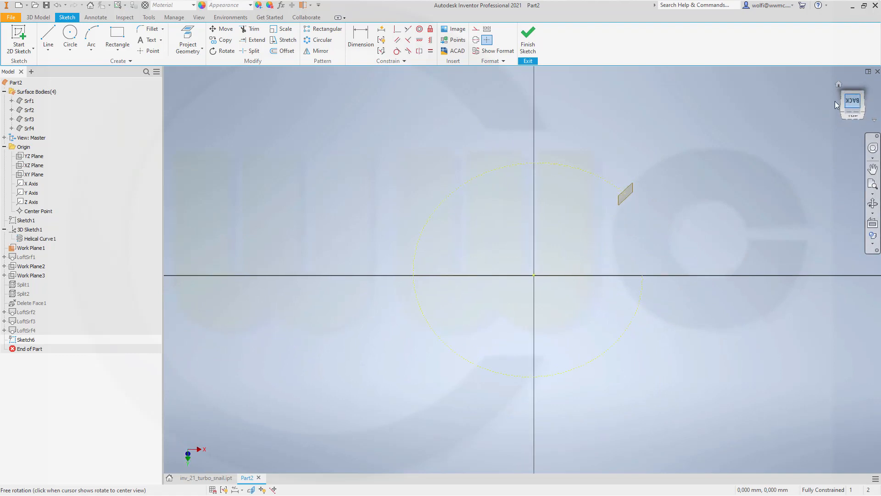
scroll(700, 328, "up", 5)
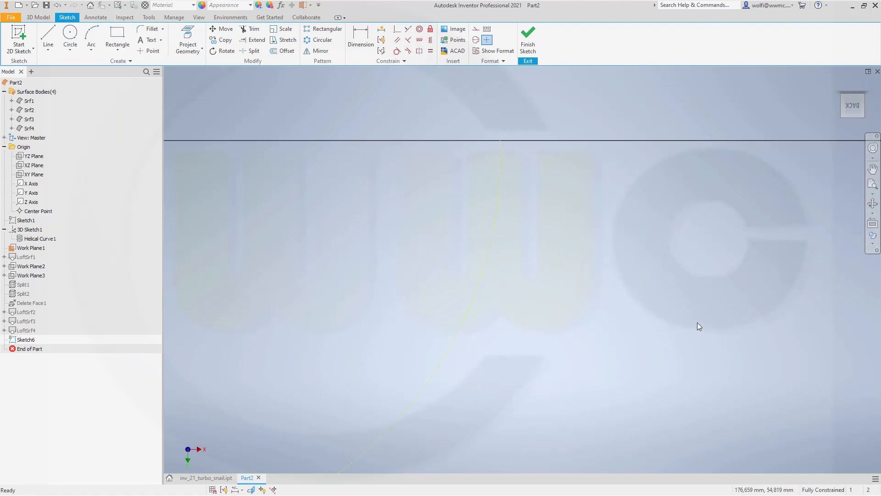
scroll(698, 322, "down", 4)
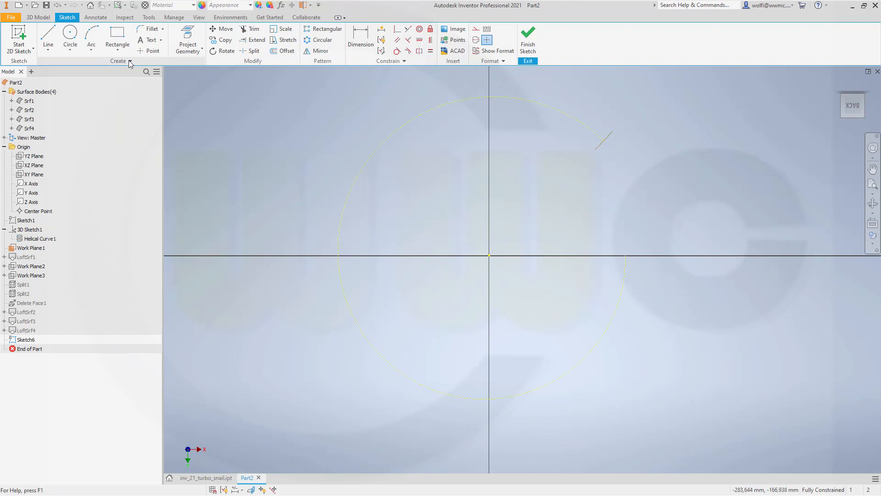
Draw a tangent arc of 160 mm radius from the projected curve's end at the visible work plane, and finish the sketch
left_click(92, 54)
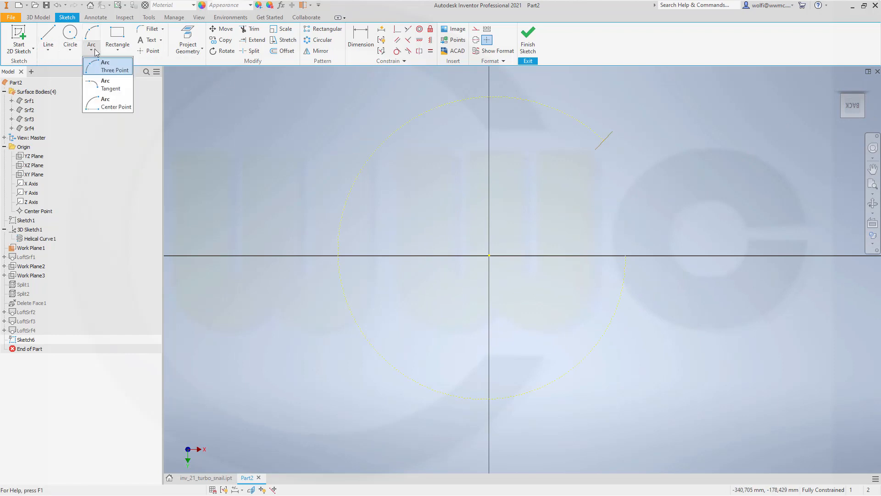
left_click(107, 82)
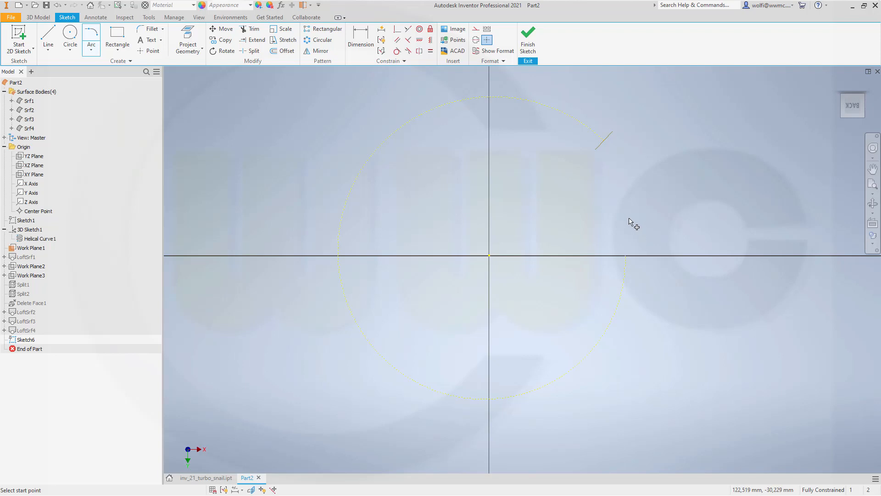
mouse_move(574, 206)
middle_mouse_down("shift")
mouse_move(546, 202)
mouse_move(568, 209)
mouse_move(545, 197)
mouse_move(555, 189)
mouse_move(566, 211)
mouse_move(537, 215)
mouse_move(470, 189)
mouse_move(391, 183)
mouse_move(337, 198)
mouse_move(331, 213)
mouse_move(352, 195)
mouse_move(336, 178)
middle_mouse_up("shift")
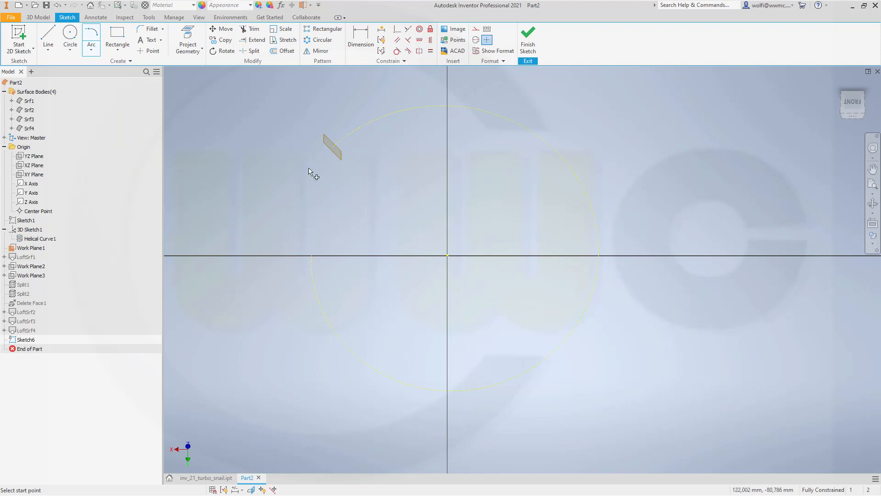
middle_click_drag(364, 197, 370, 236, "shift")
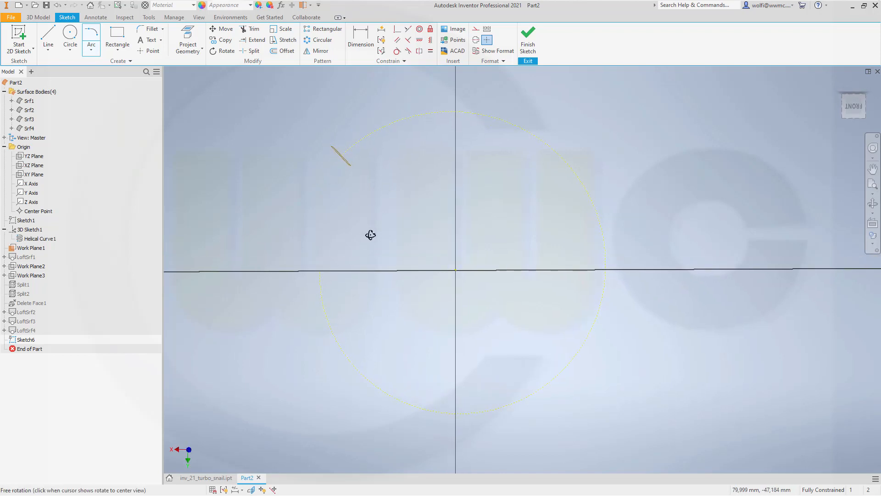
left_click(341, 156)
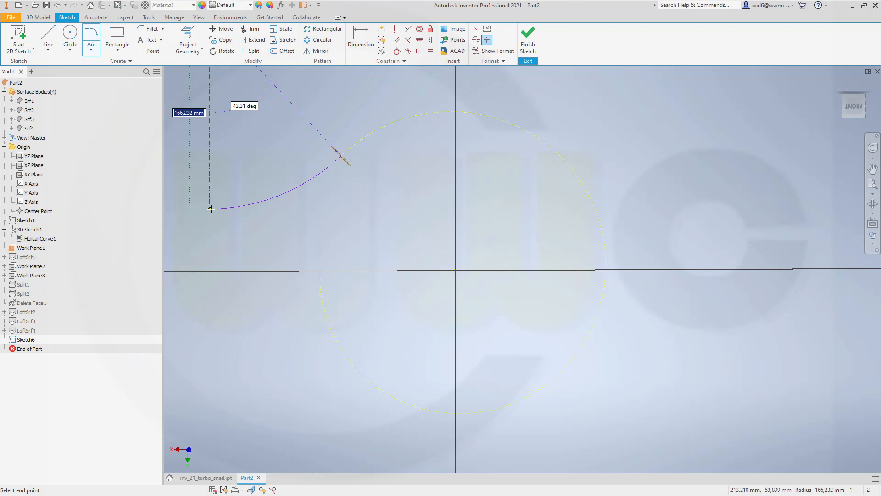
type("160")
key("Return")
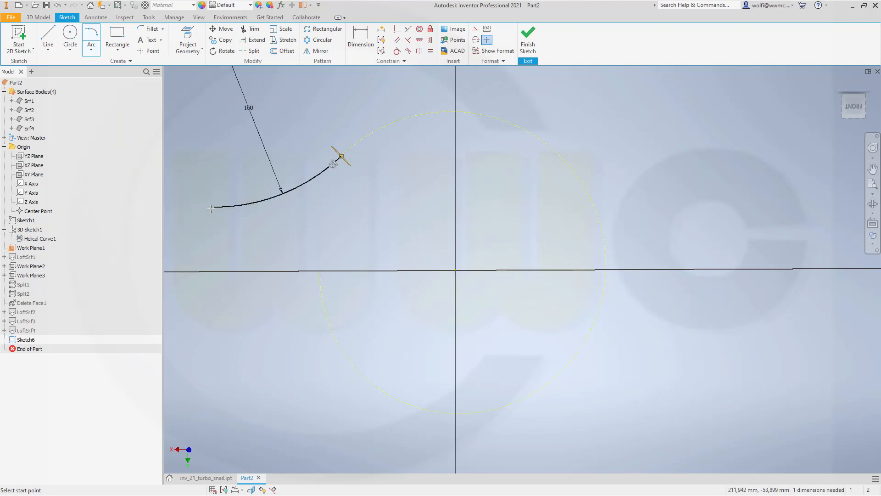
key("Escape")
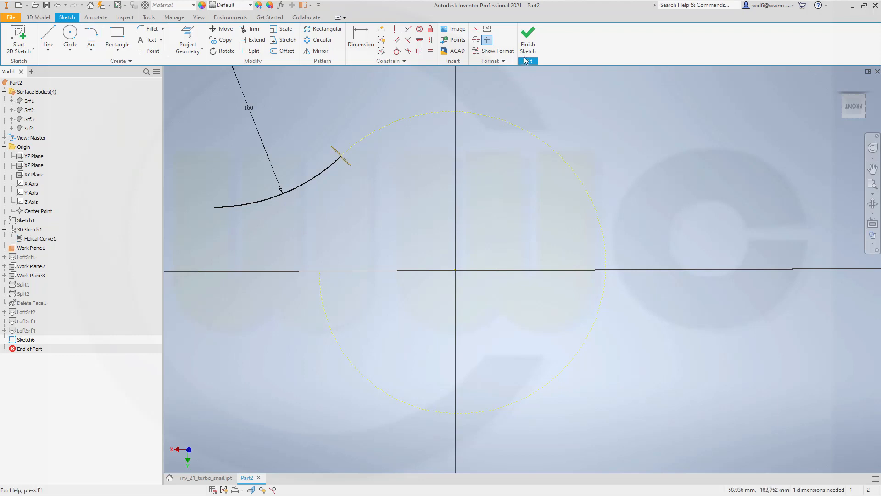
left_click(526, 51)
Create a work plane perpendicular to the 160 mm arc at its free end
scroll(427, 193, "down", 4)
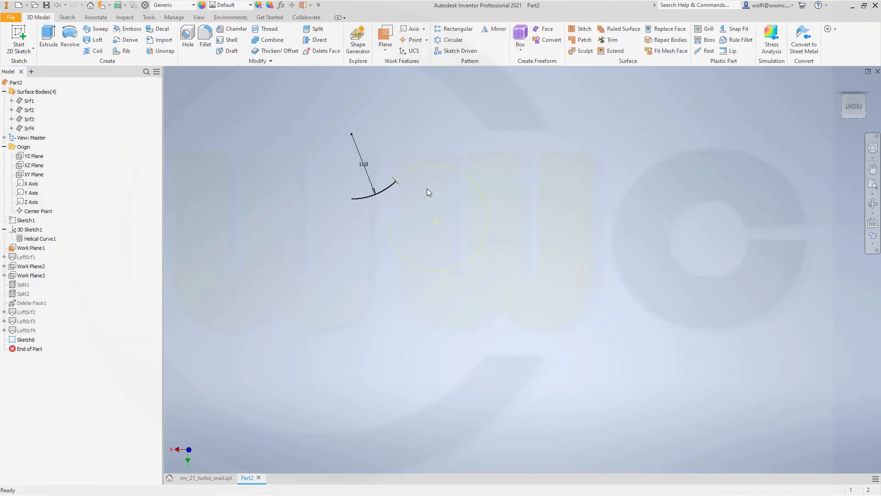
left_click(385, 36)
scroll(387, 212, "up", 5)
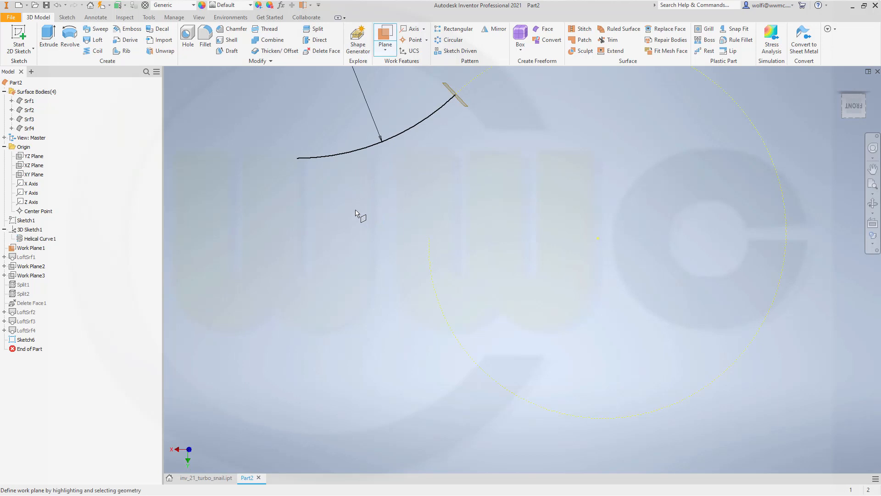
left_click(311, 159)
left_click(298, 158)
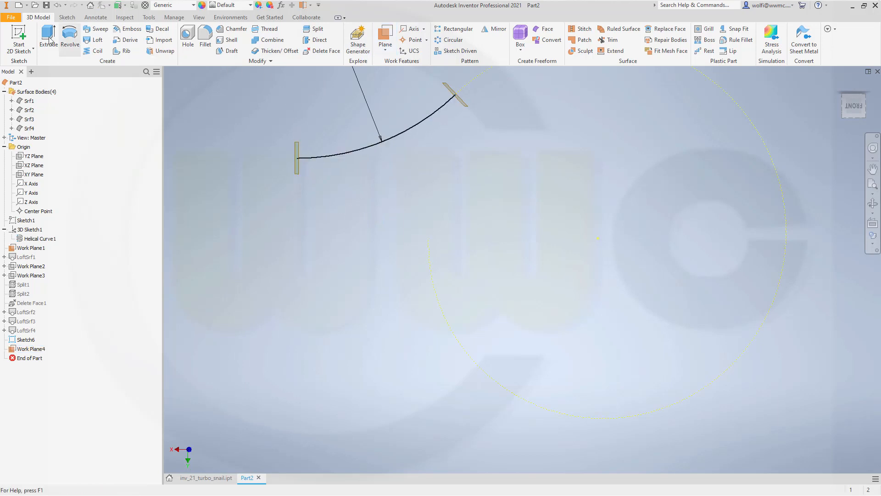
Sketch a 60 mm diameter circle on the new work plane, centred on the projected endpoint of the arc, and finish the sketch
left_click(19, 38)
left_click(297, 169)
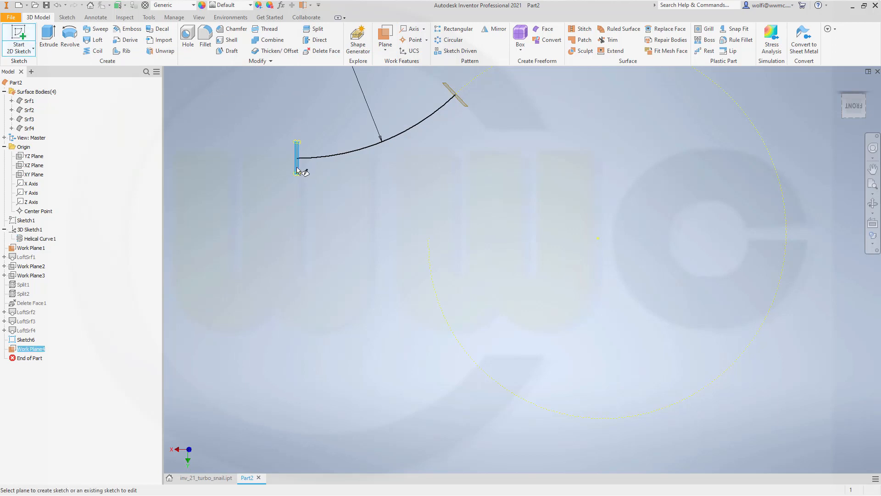
mouse_move(430, 181)
middle_mouse_down("shift")
mouse_move(402, 199)
mouse_move(297, 103)
middle_mouse_up("shift")
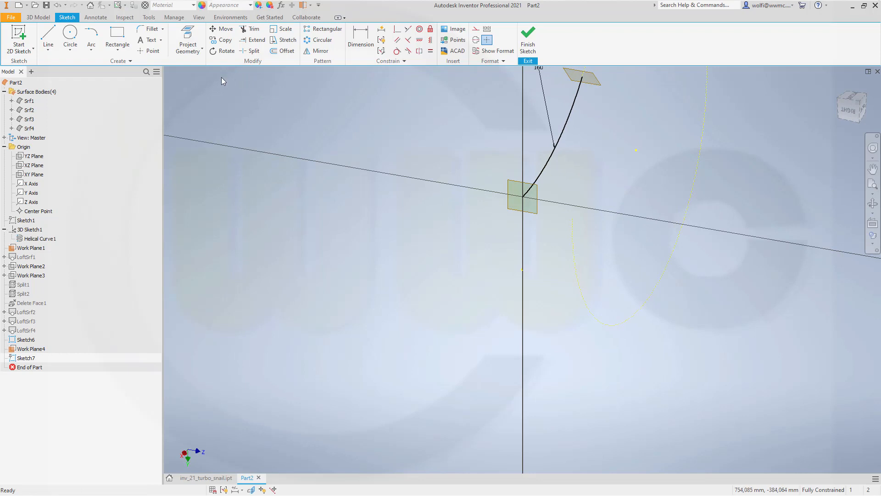
left_click(192, 44)
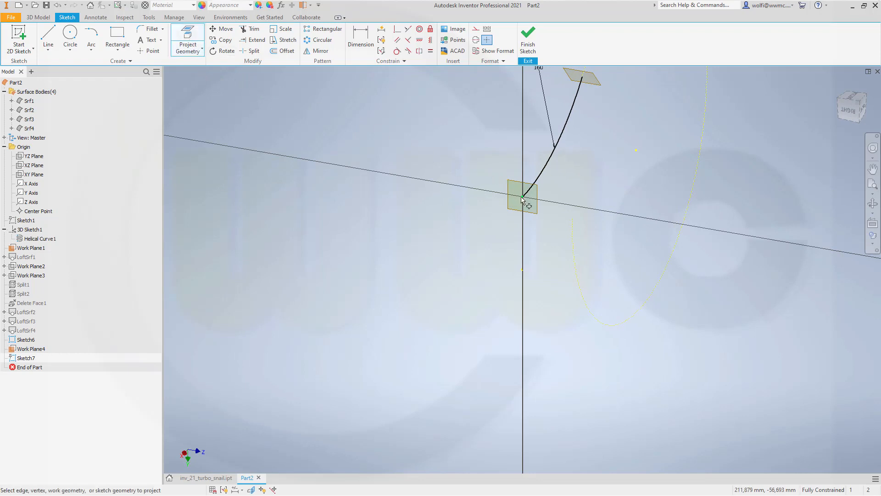
left_click(78, 41)
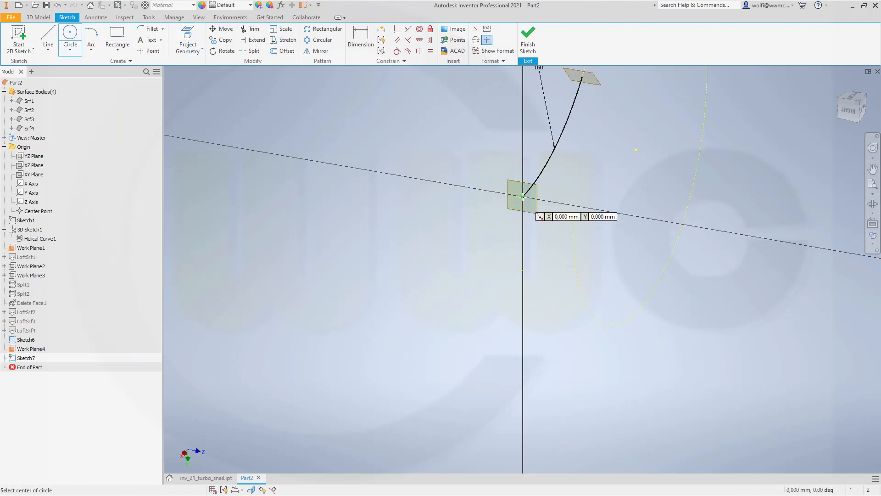
left_click(522, 195)
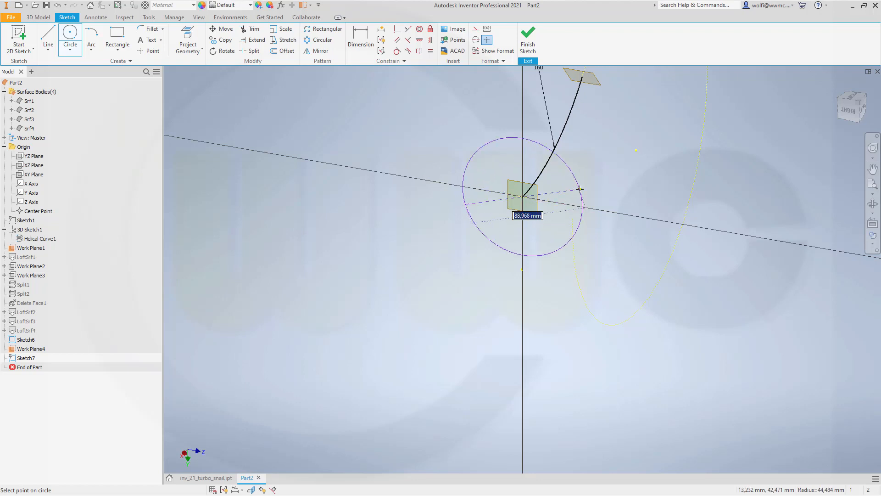
type("60")
key("Return")
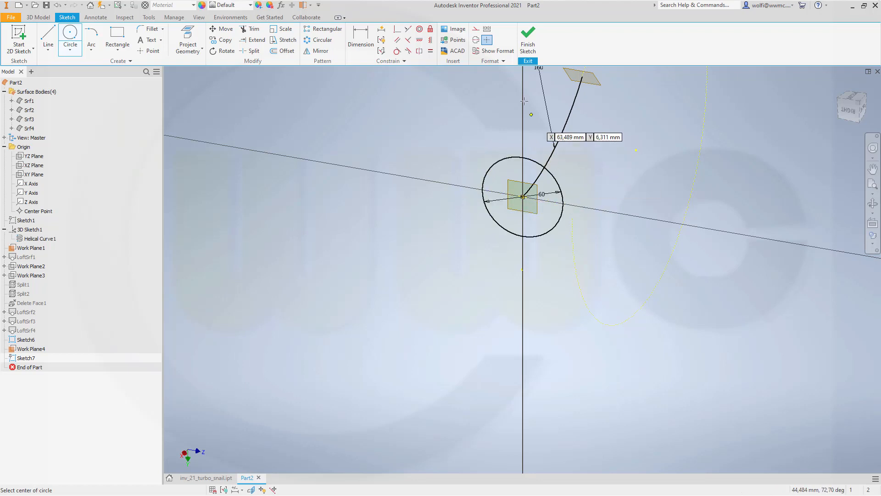
left_click(528, 39)
Make the main snail surface body and the flat inner surface body visible again
scroll(595, 184, "down", 5)
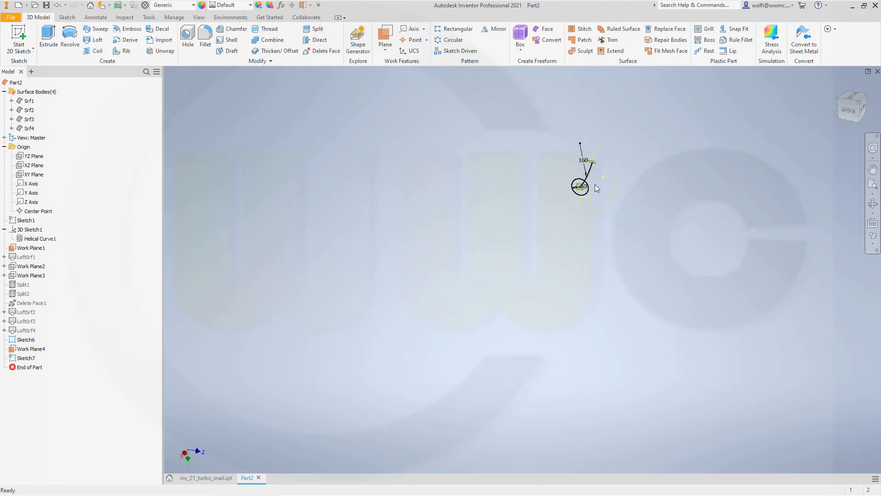
mouse_move(595, 184)
middle_mouse_down("shift")
mouse_move(534, 235)
mouse_move(498, 233)
mouse_move(409, 199)
mouse_move(649, 210)
mouse_move(629, 257)
mouse_move(641, 244)
middle_mouse_up("shift")
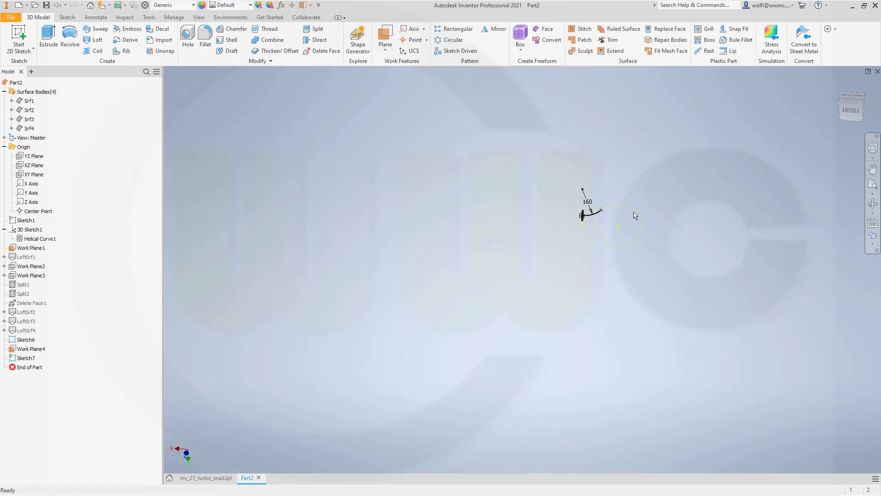
scroll(634, 215, "up", 6)
mouse_move(467, 215)
middle_mouse_down("shift")
mouse_move(456, 187)
mouse_move(478, 191)
middle_mouse_up("shift")
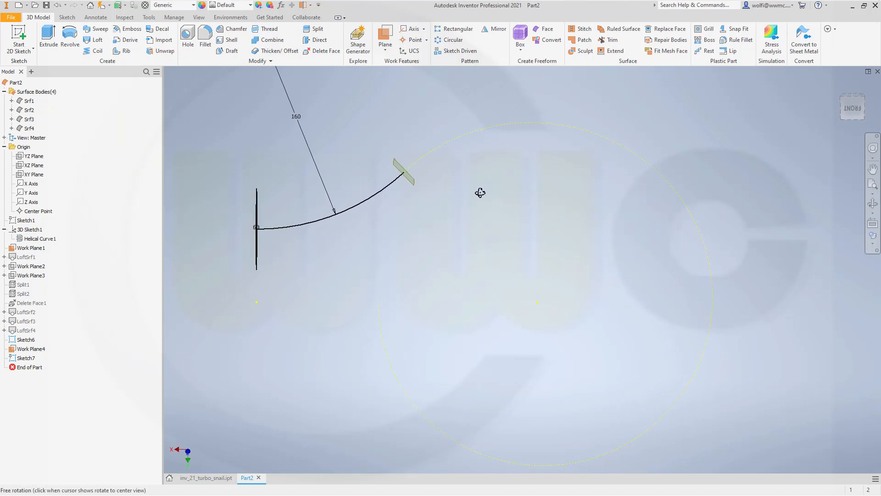
right_click(30, 102)
left_click(52, 145)
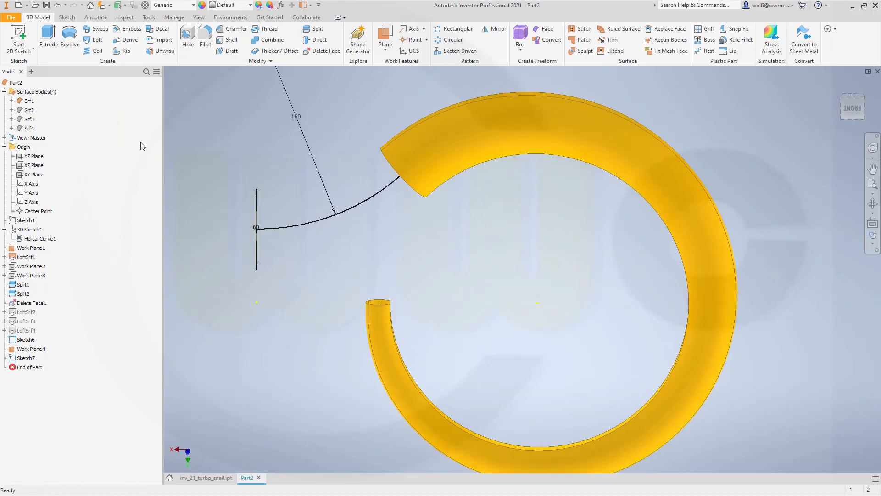
mouse_move(357, 205)
middle_mouse_down("shift")
mouse_move(357, 167)
mouse_move(331, 191)
mouse_move(360, 186)
middle_mouse_up("shift")
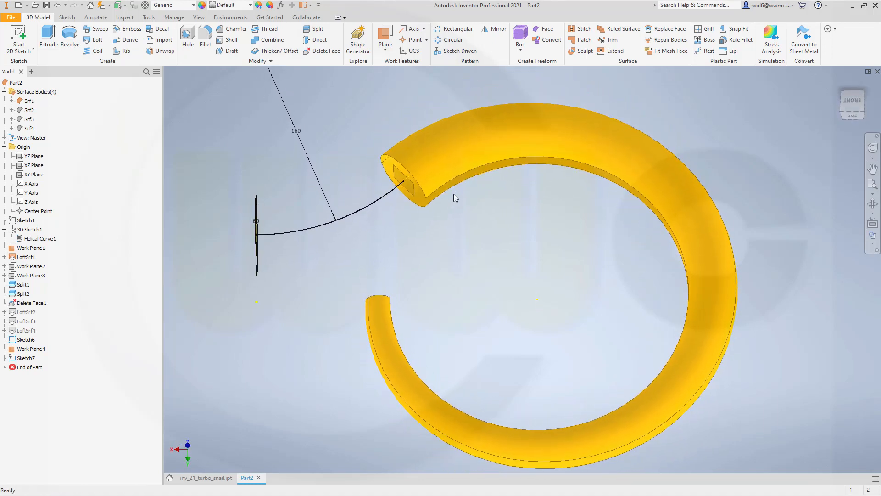
right_click(29, 111)
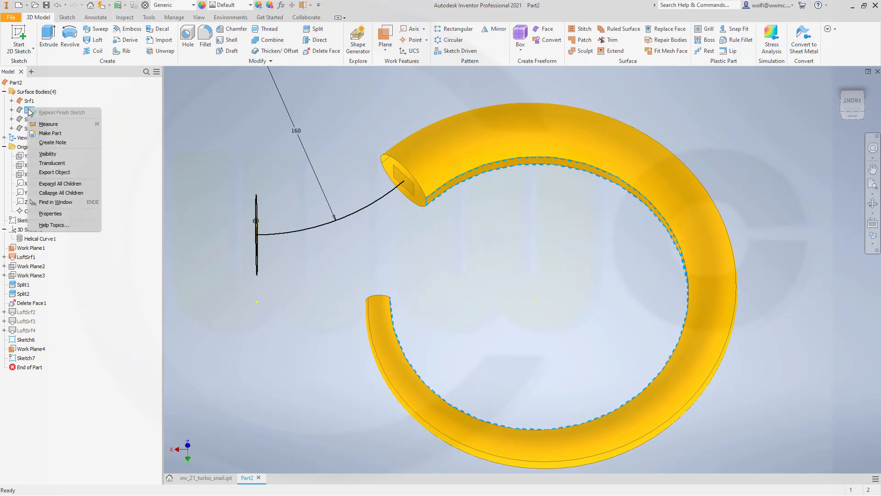
left_click(48, 153)
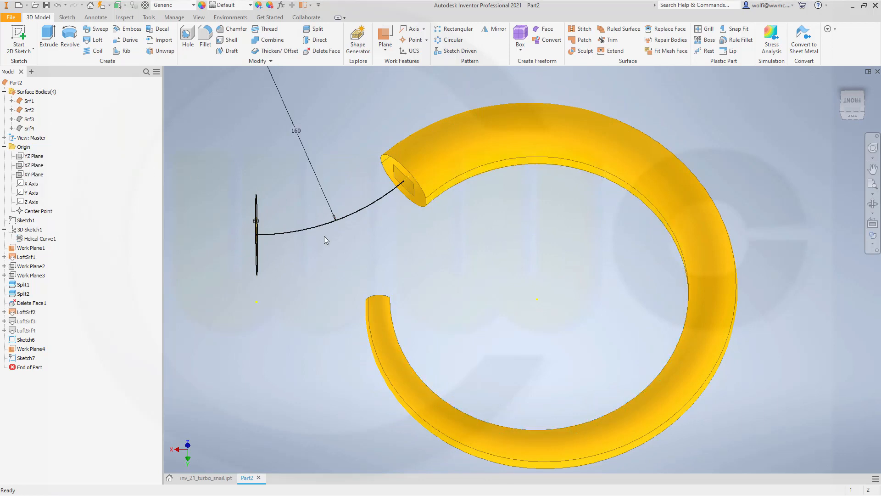
Edit the 60 mm circle's sketch and draw a construction rectangle about 24 mm wide across the circle's lower edge
middle_click_drag(324, 236, 264, 202, "shift")
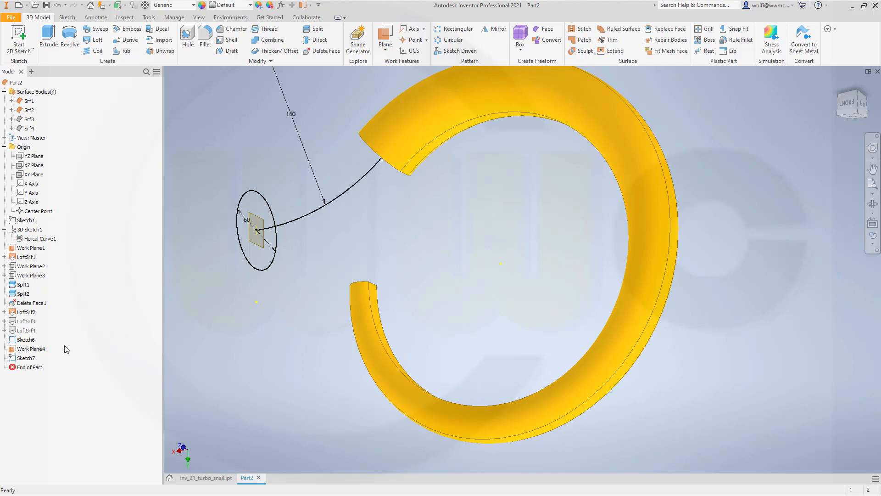
double_click(24, 358)
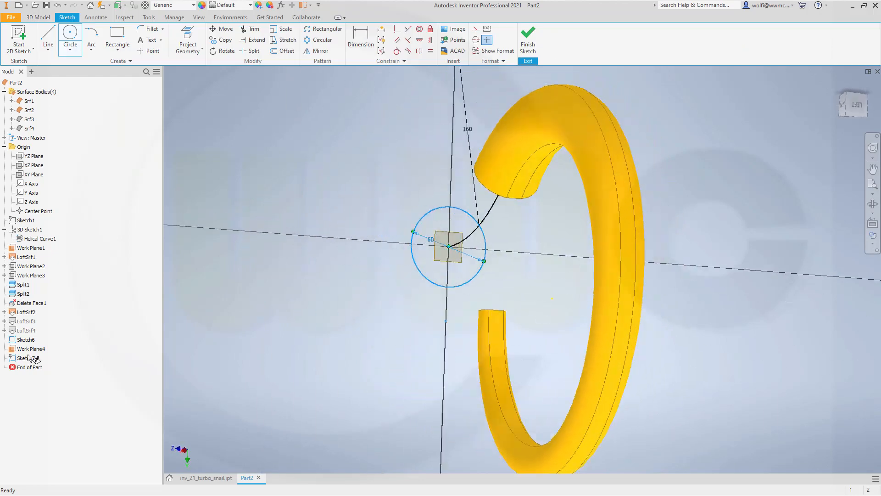
mouse_move(414, 312)
middle_mouse_down("shift")
mouse_move(399, 319)
mouse_move(360, 312)
mouse_move(487, 308)
middle_mouse_up("shift")
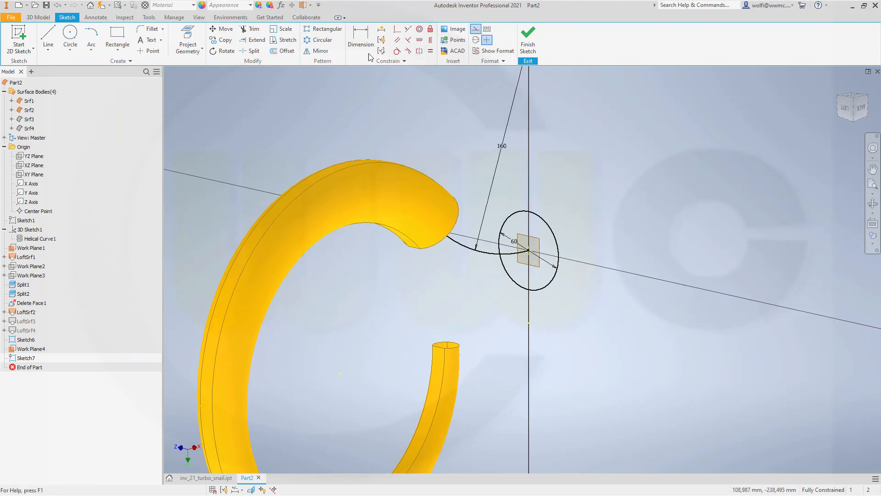
left_click(121, 37)
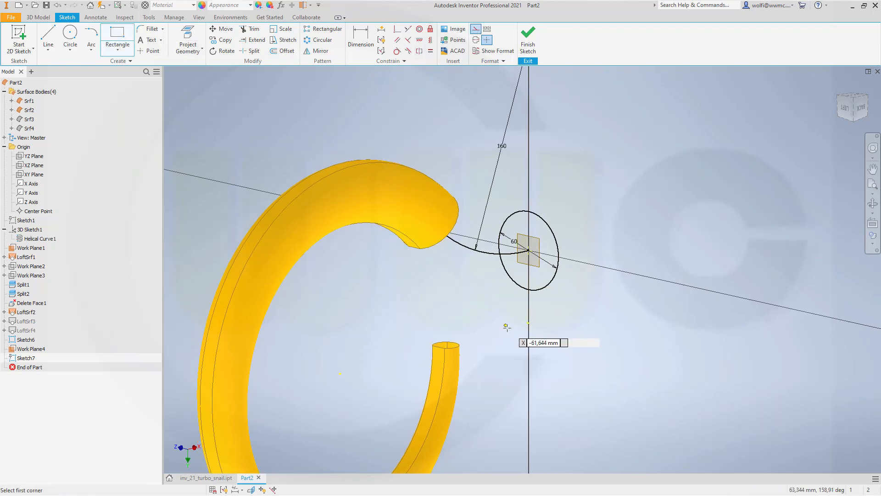
key("Page_Up")
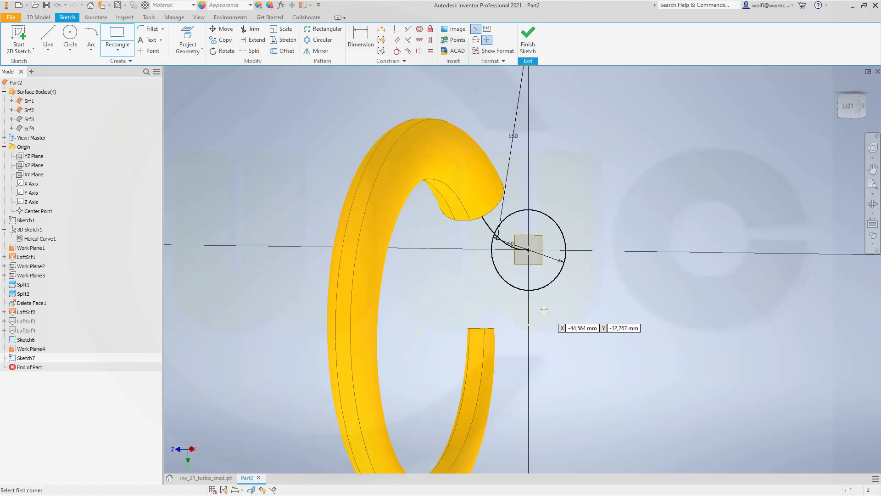
left_click(516, 301)
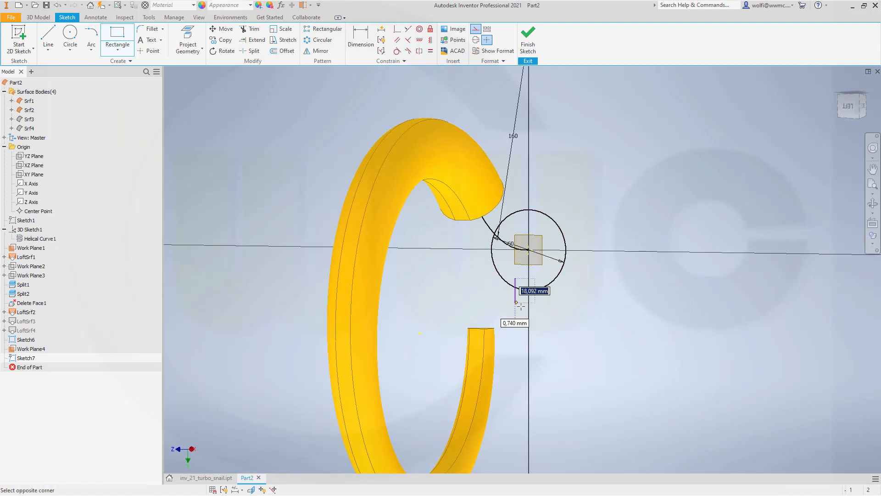
left_click(545, 318)
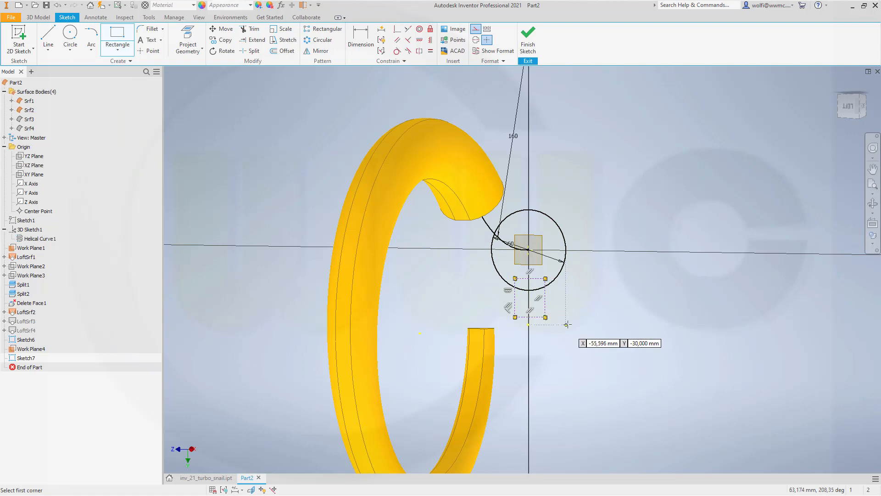
key("Escape")
Align the midpoint of the rectangle's upper edge with the circle's centre using a Horizontal constraint
scroll(577, 307, "down", 3)
scroll(577, 307, "up", 6)
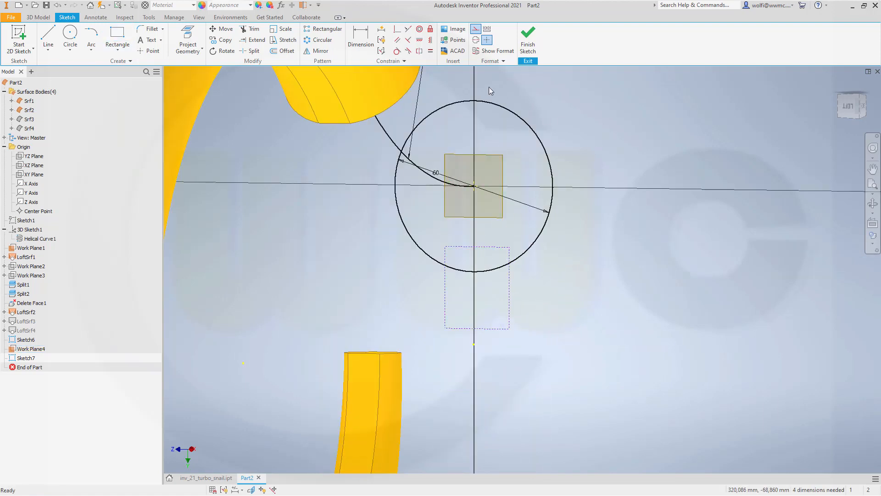
left_click(420, 41)
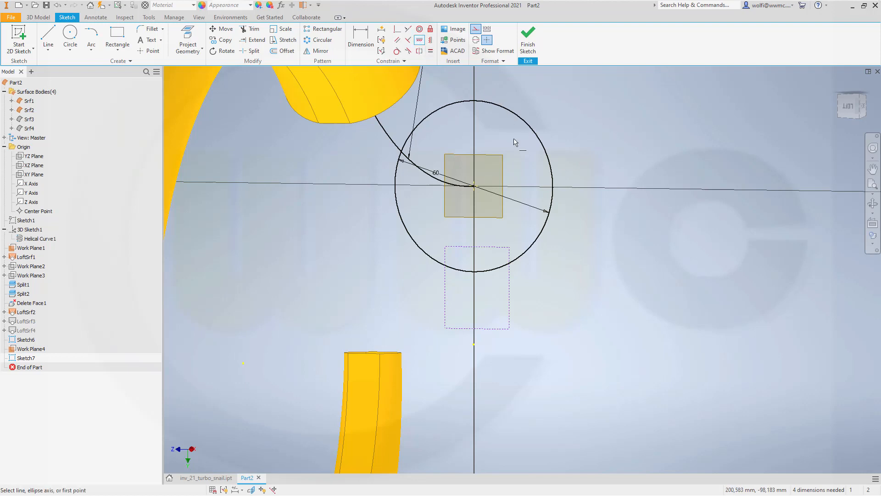
left_click(475, 186)
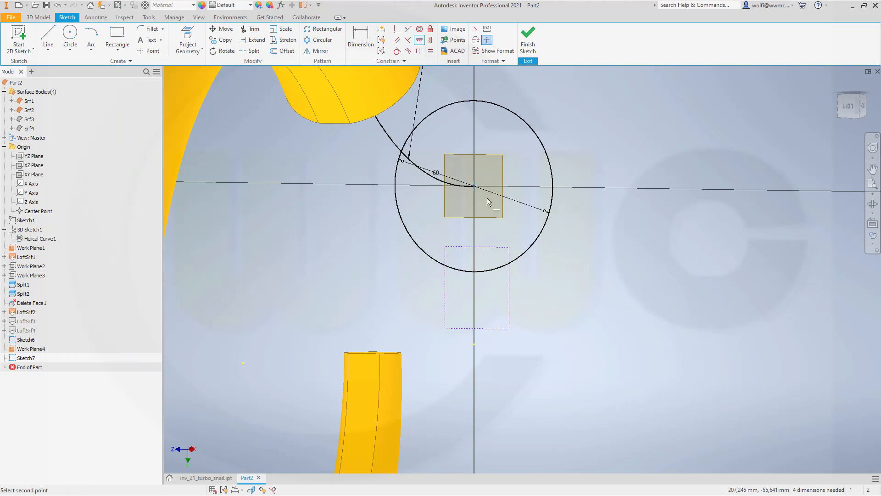
left_click(476, 247)
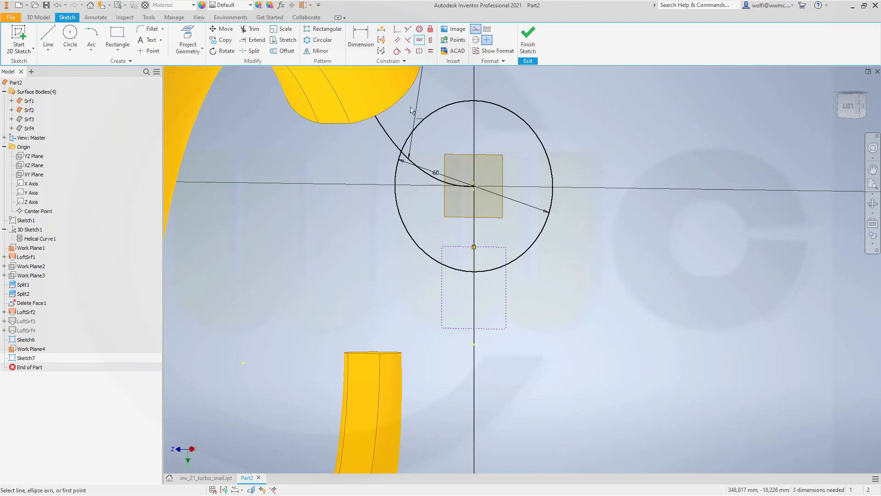
key("Escape")
Dimension the construction rectangle's width to 20 mm
key("d")
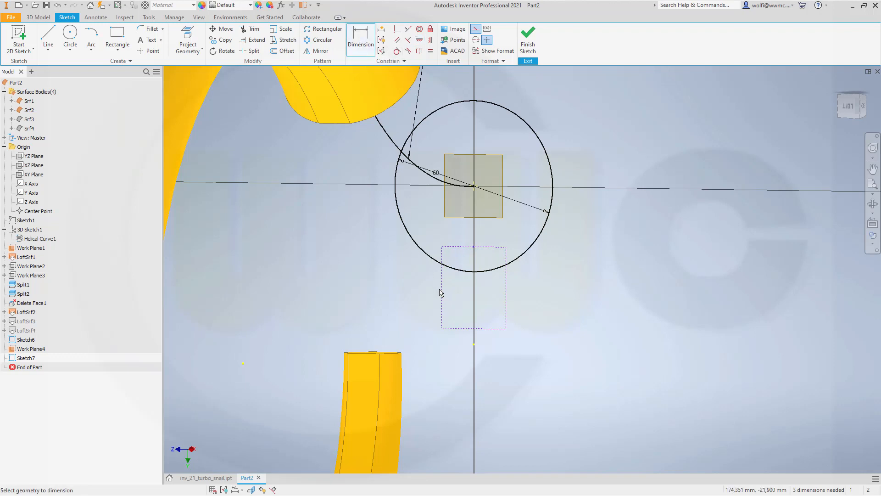
left_click(442, 294)
left_click(506, 299)
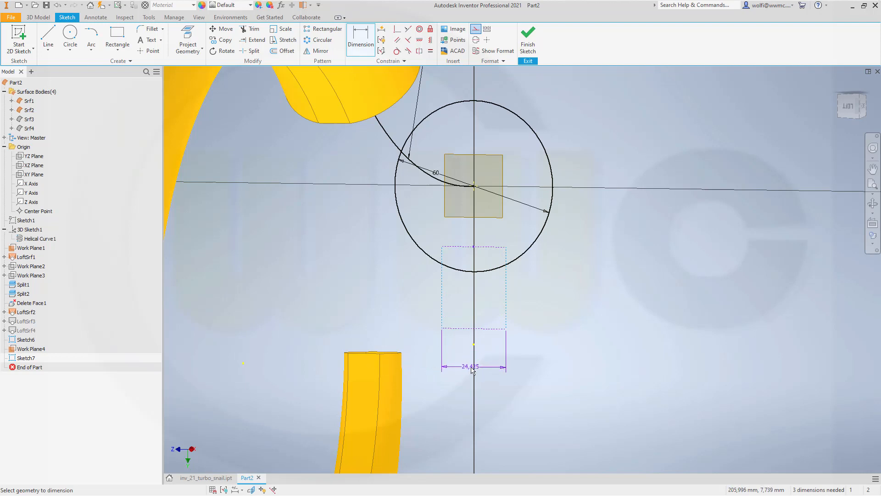
left_click(472, 370)
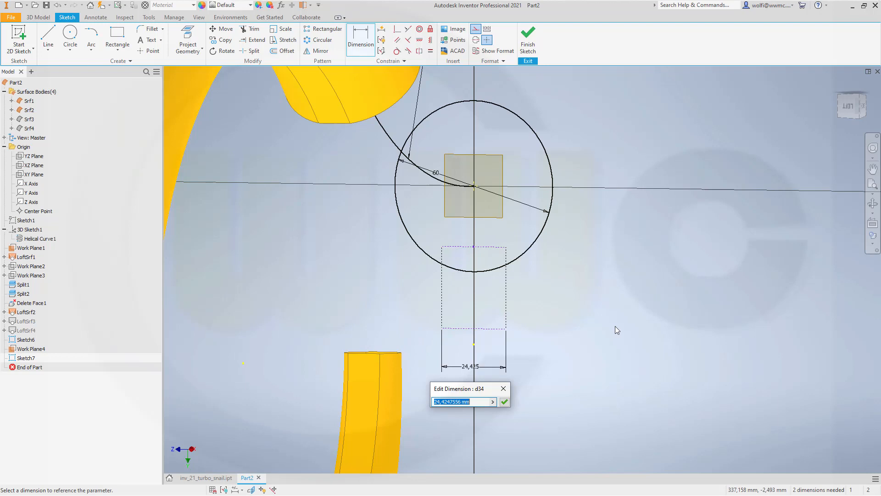
type("20")
key("Return")
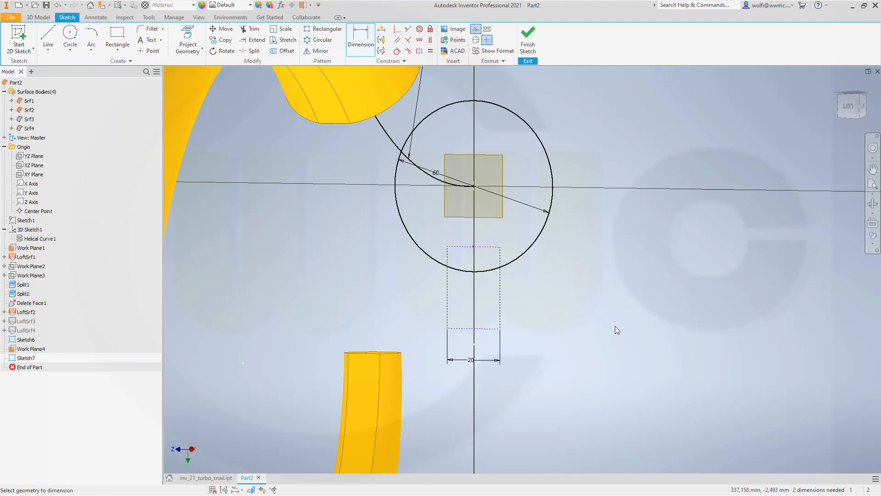
Split the 60 mm circle where it crosses the construction rectangle's two sides, and finish the sketch
left_click(252, 52)
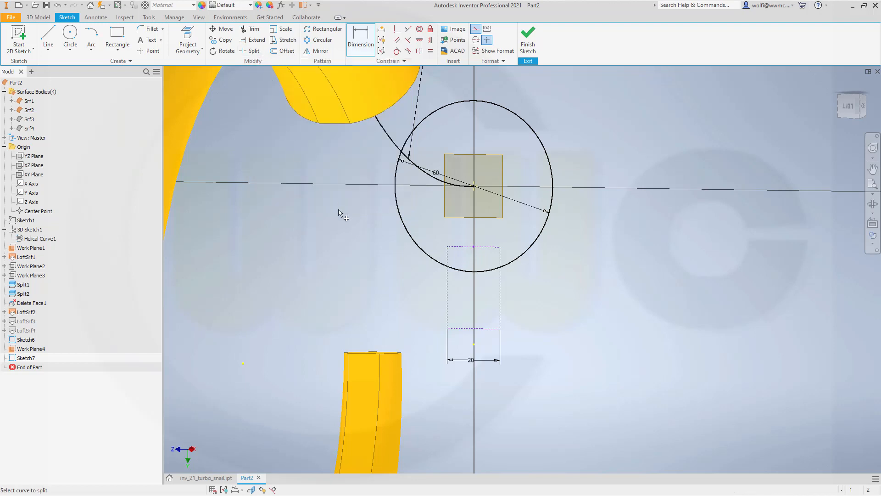
left_click(461, 273)
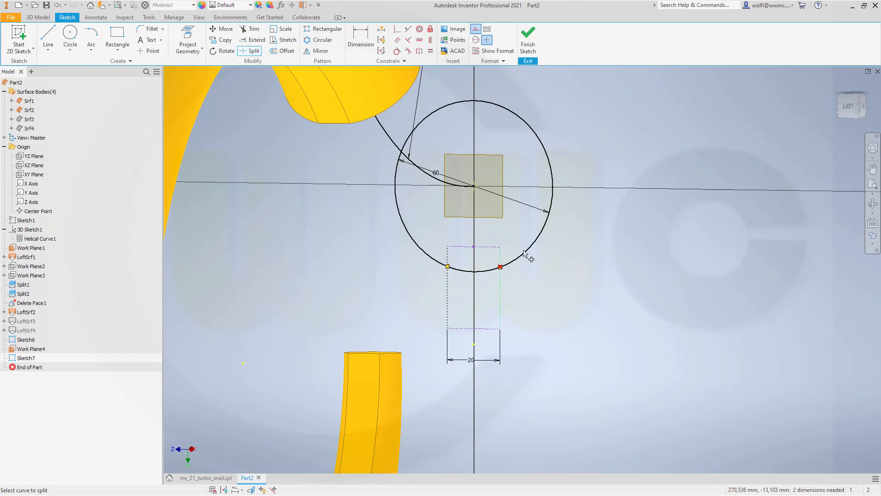
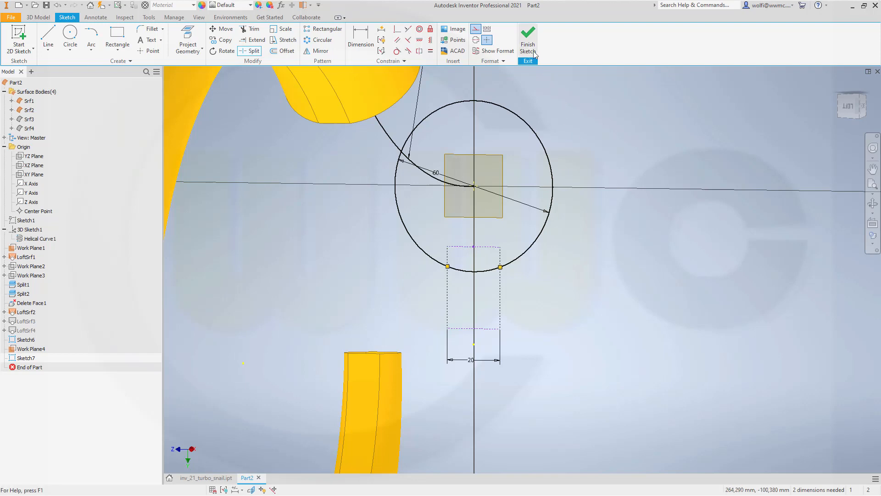
left_click(528, 39)
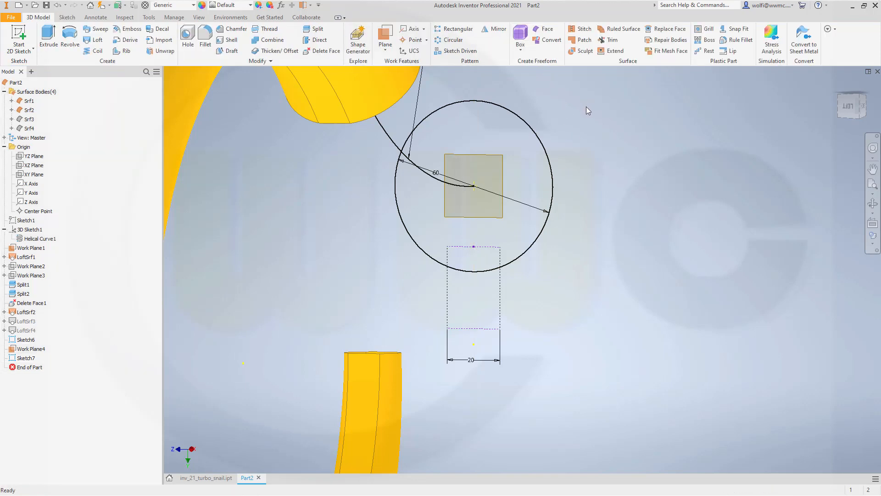
Start a new sketch on the outlet work plane, project the short lower arc of the split circle into it, and finish the sketch
scroll(588, 326, "up", 3)
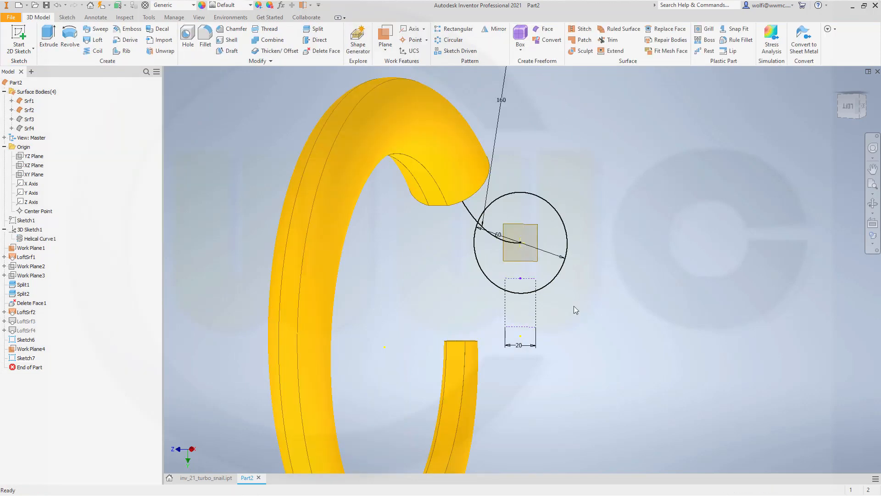
middle_click_drag(549, 303, 537, 274, "shift")
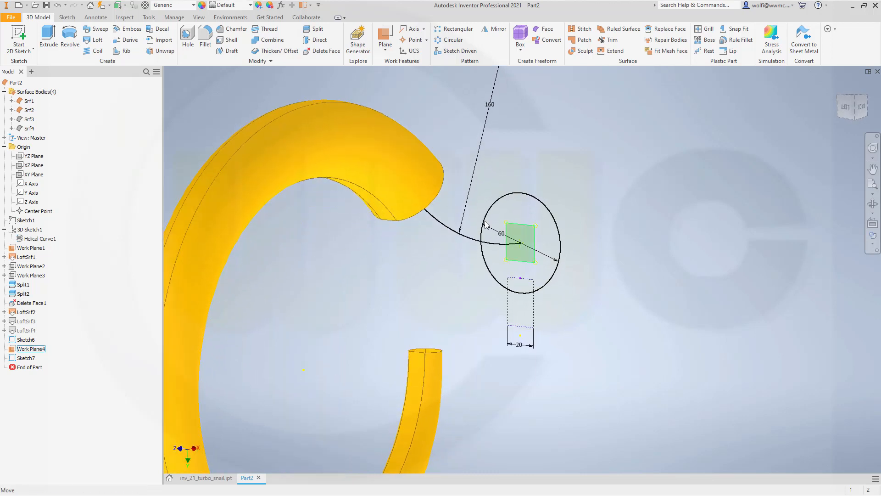
left_click(23, 35)
left_click(520, 227)
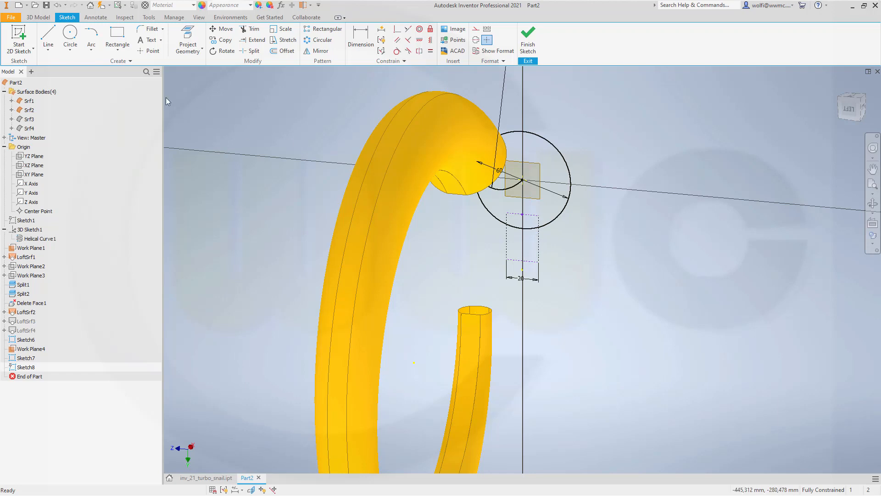
left_click(192, 39)
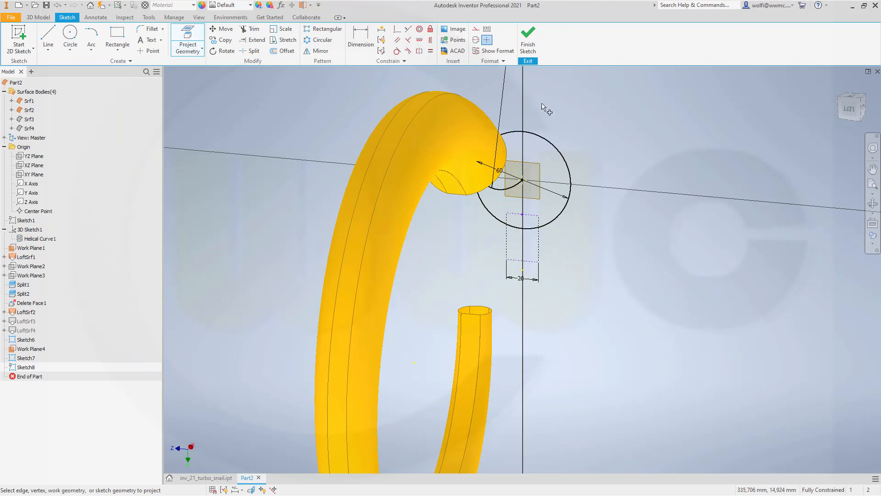
left_click(527, 46)
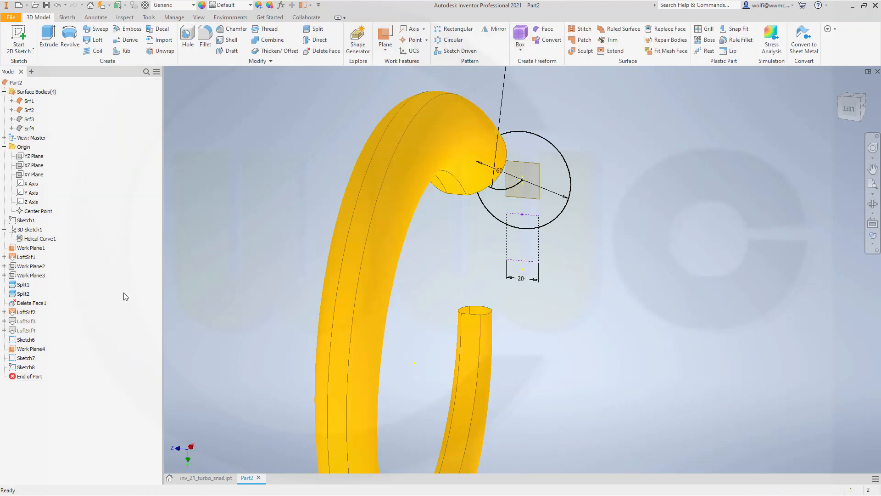
Edit the split circle's sketch, convert its short lower arc to construction geometry, and finish the sketch
double_click(22, 359)
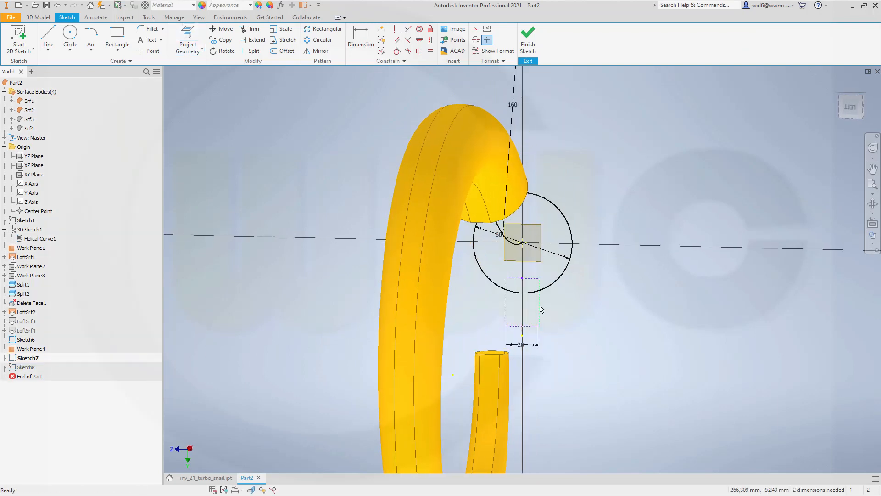
left_click(532, 297)
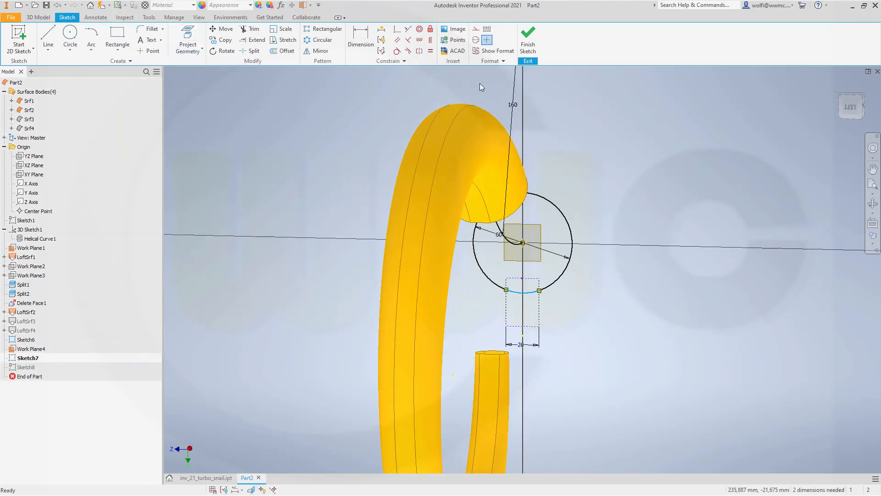
left_click(476, 28)
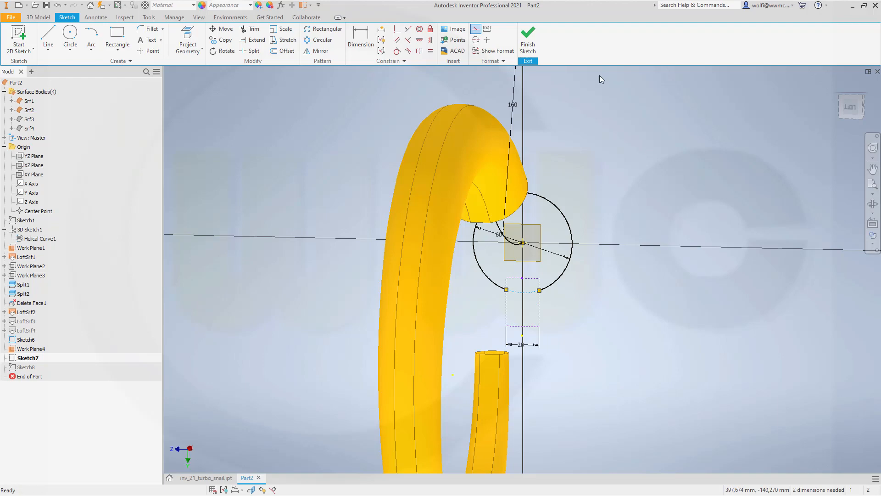
left_click(529, 43)
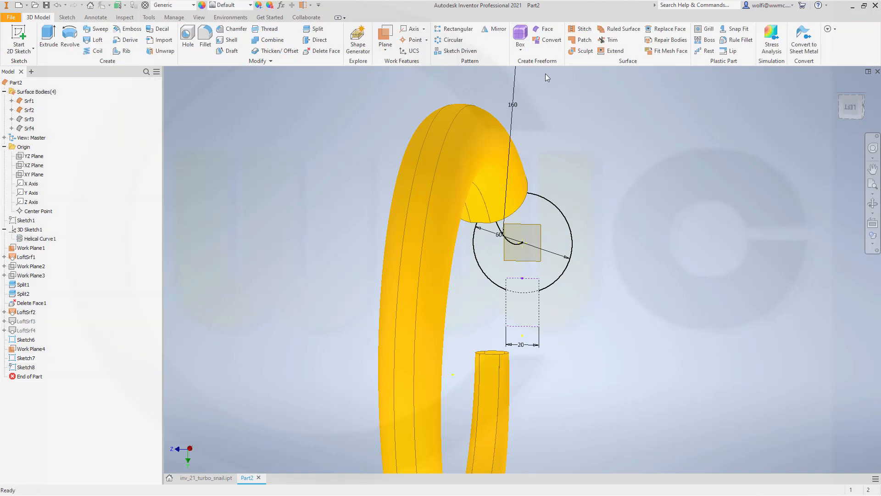
Edit the projected lower arc's sketch, convert the arc from construction to regular geometry, and finish the sketch
mouse_move(434, 158)
middle_mouse_down("shift")
mouse_move(374, 213)
mouse_move(335, 226)
middle_mouse_up("shift")
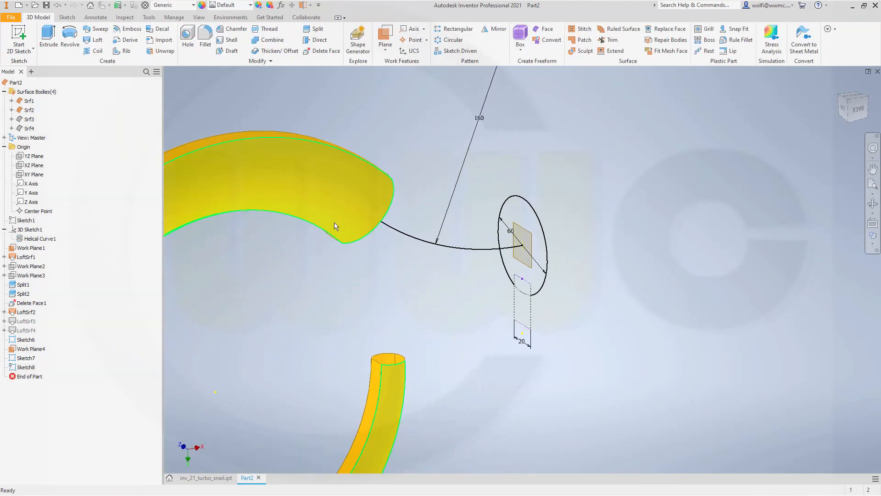
left_click(24, 368)
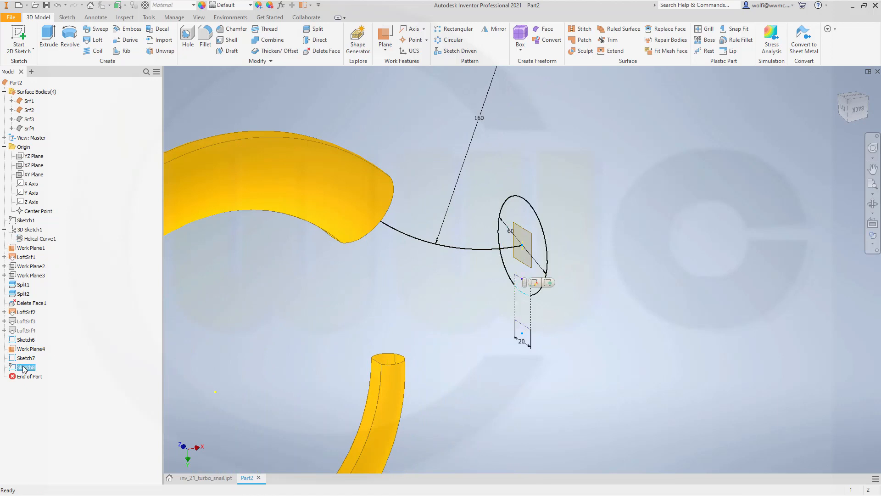
left_click(25, 359)
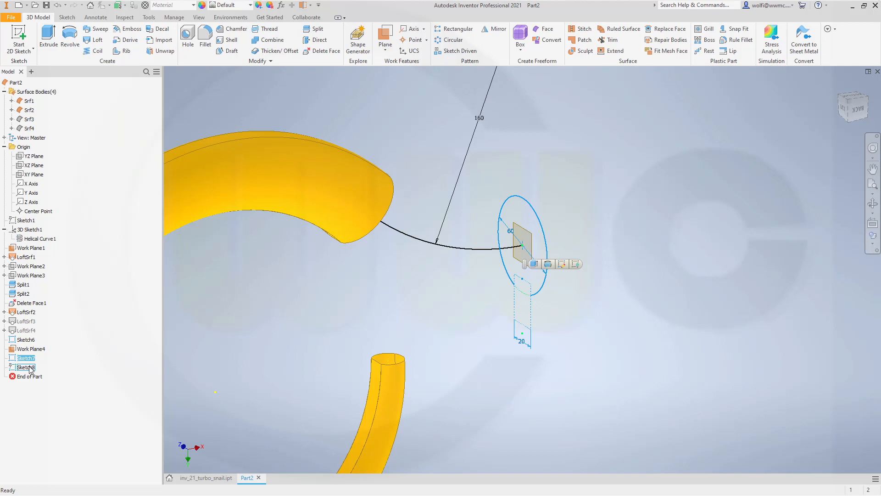
left_click(27, 368)
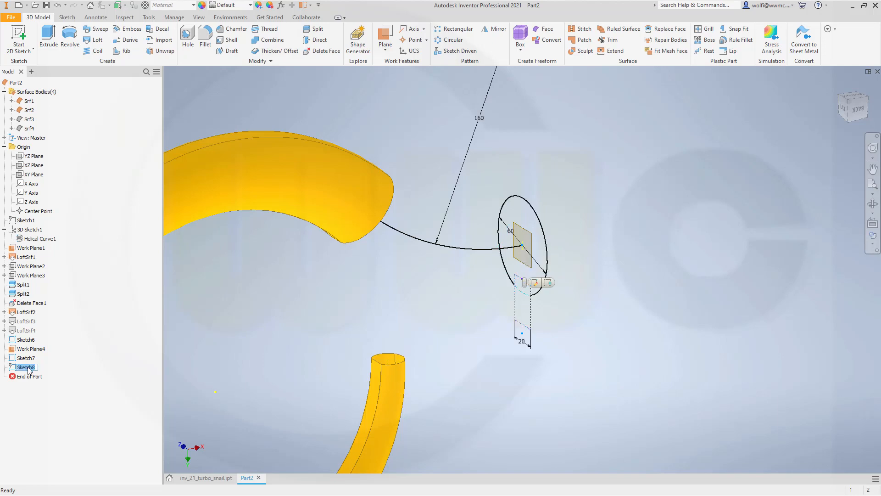
double_click(19, 368)
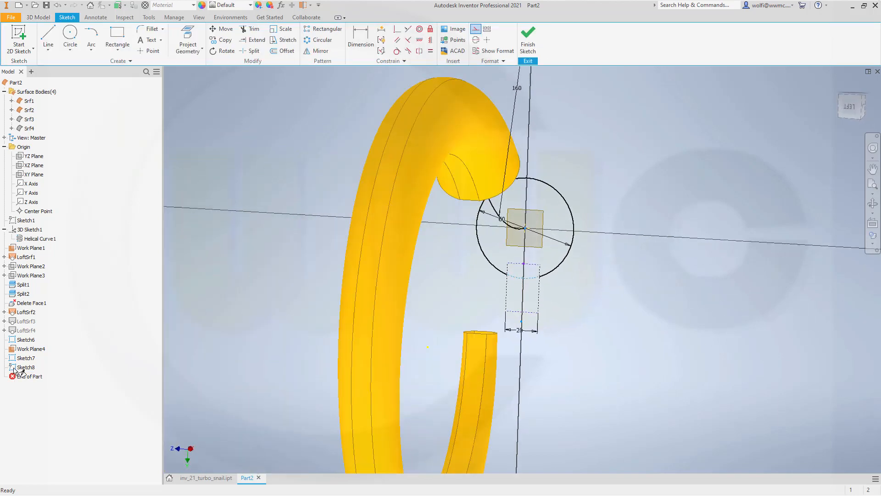
middle_click_drag(311, 334, 274, 344, "shift")
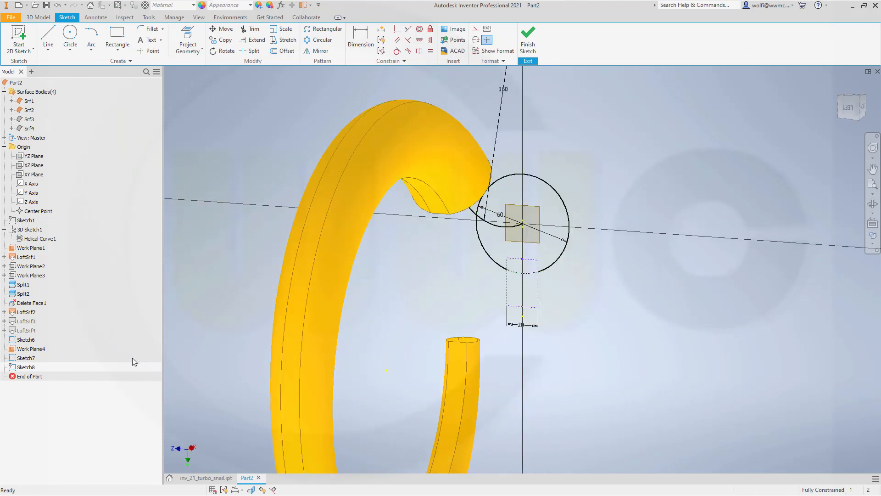
left_click(518, 277)
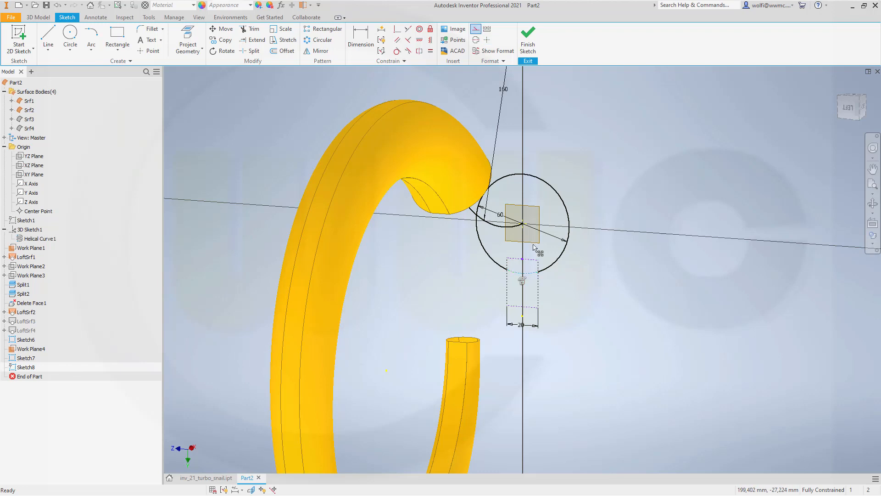
left_click(476, 30)
left_click(665, 103)
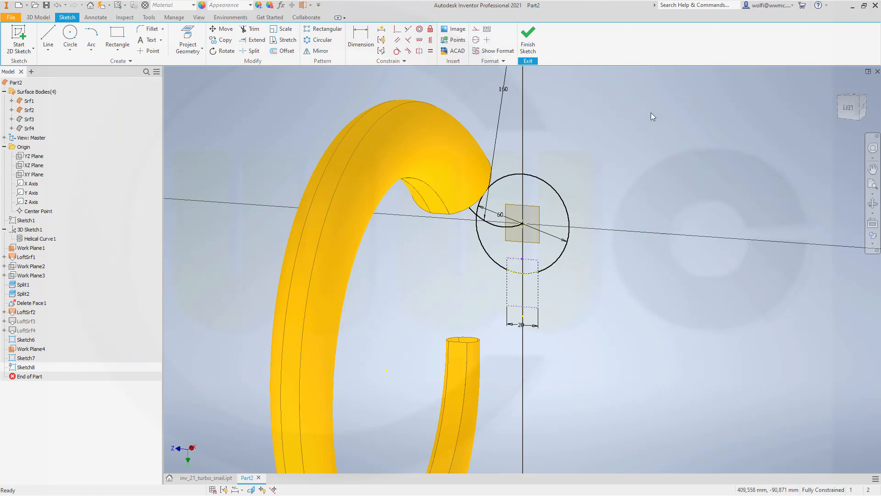
left_click(528, 41)
mouse_move(549, 184)
middle_mouse_down("shift")
mouse_move(415, 195)
mouse_move(469, 231)
mouse_move(491, 225)
mouse_move(484, 205)
middle_mouse_up("shift")
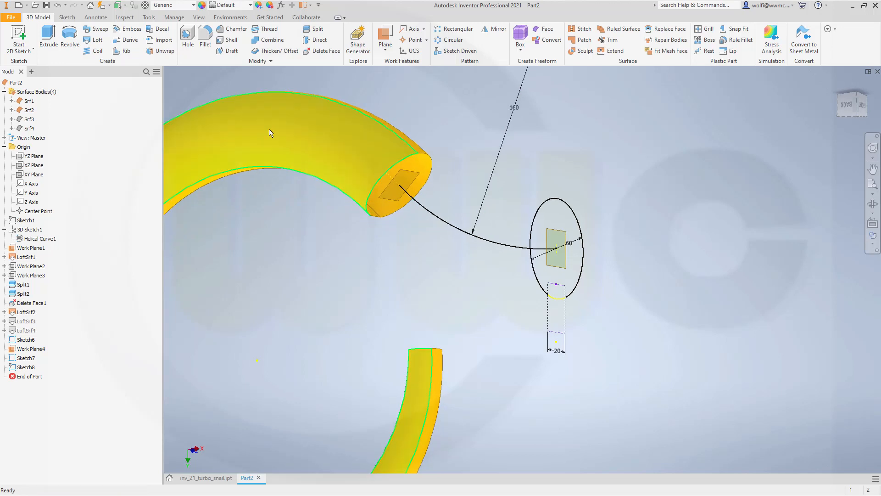
left_click(94, 40)
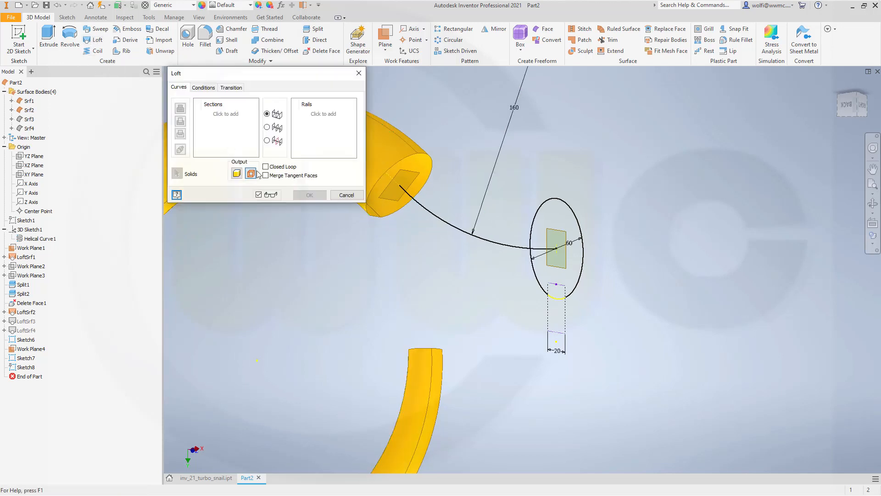
left_click(376, 219)
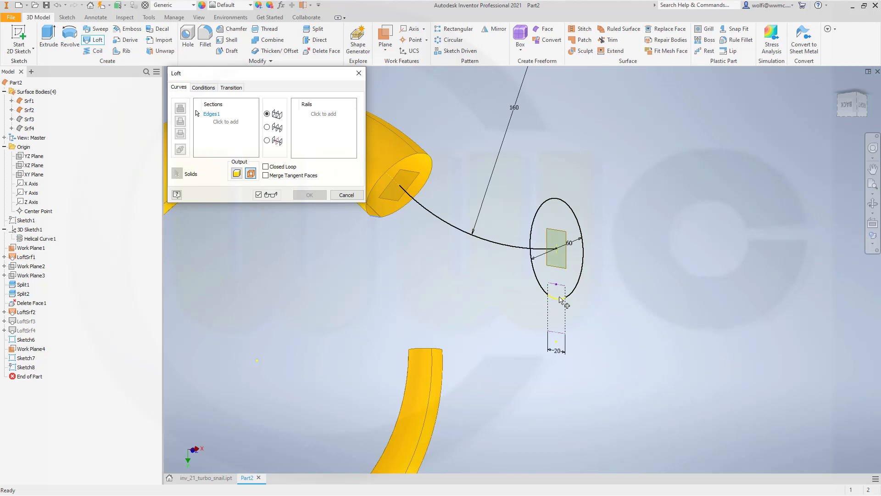
left_click(229, 123)
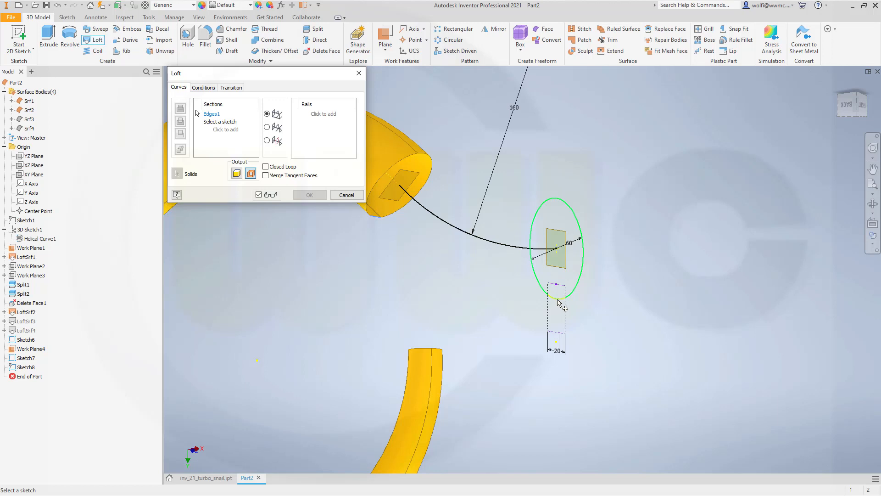
scroll(562, 304, "up", 4)
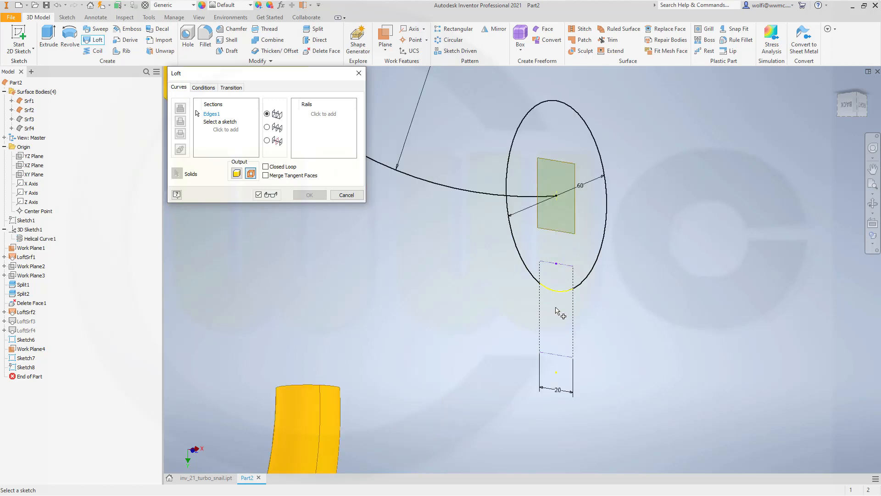
left_click(546, 275)
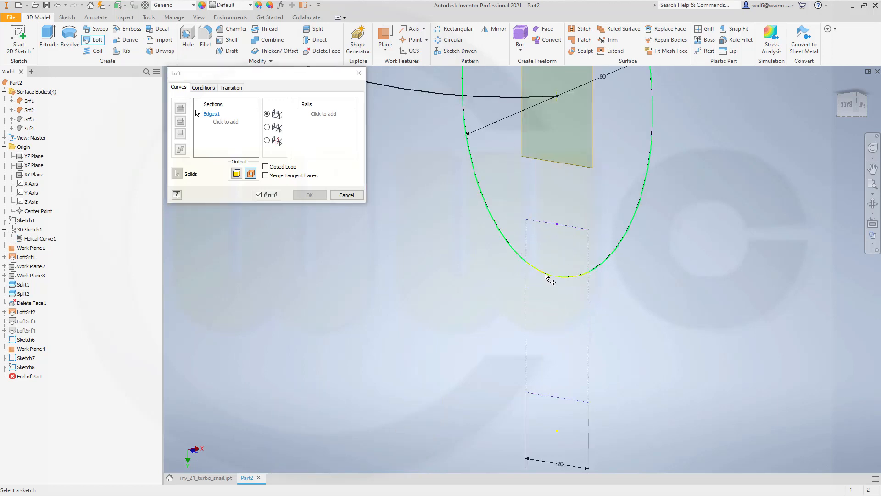
scroll(542, 279, "down", 4)
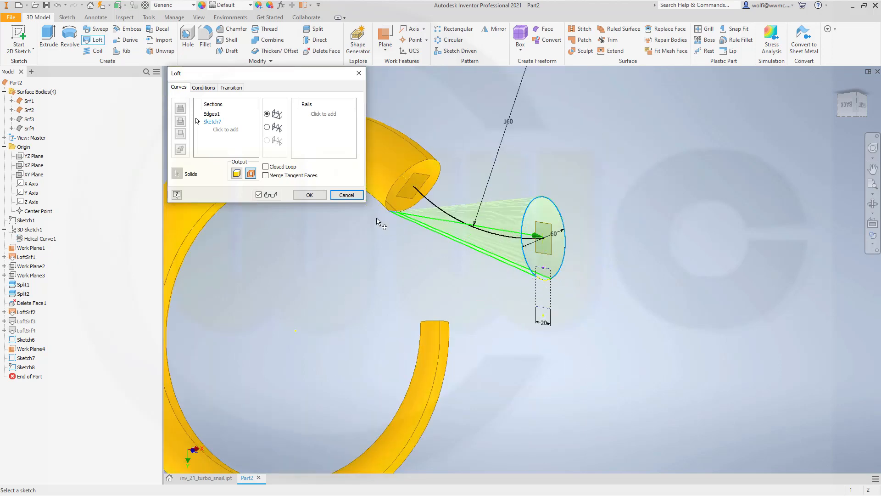
left_click(347, 195)
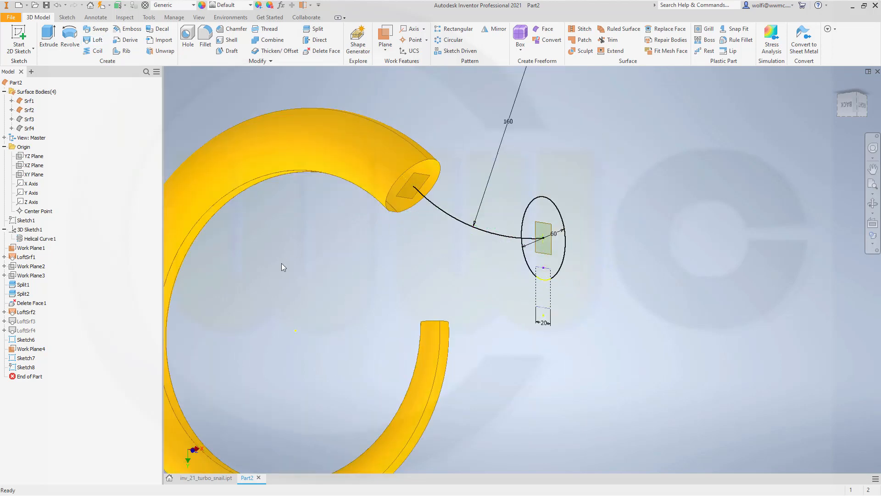
Hide the split circle's sketch, leaving the sketch of the short lower arc visible on the outlet plane
left_click(26, 358)
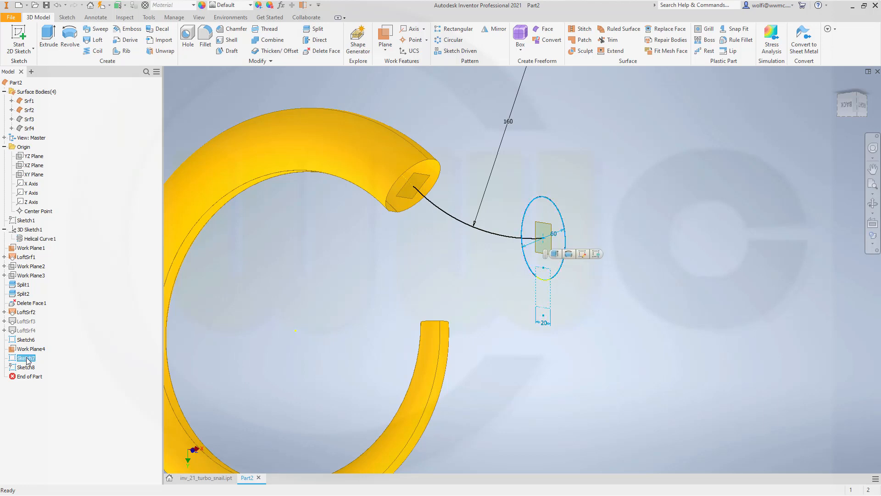
left_click(19, 361)
right_click(22, 360)
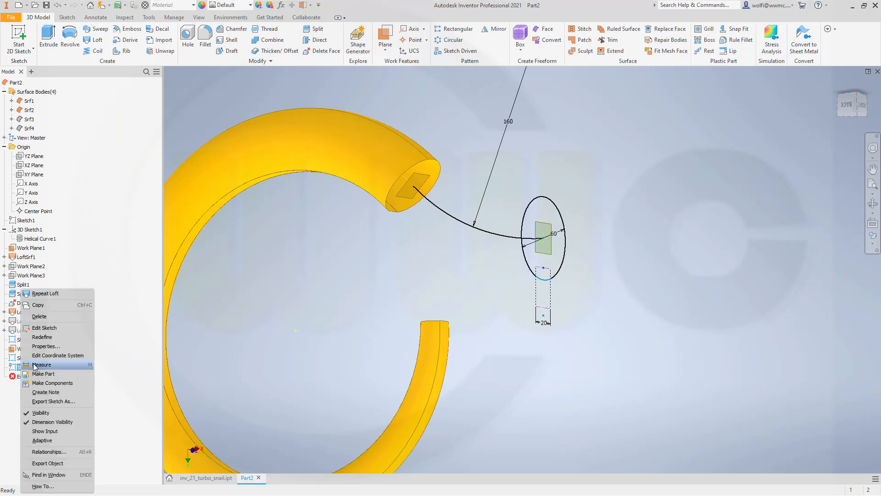
left_click(56, 413)
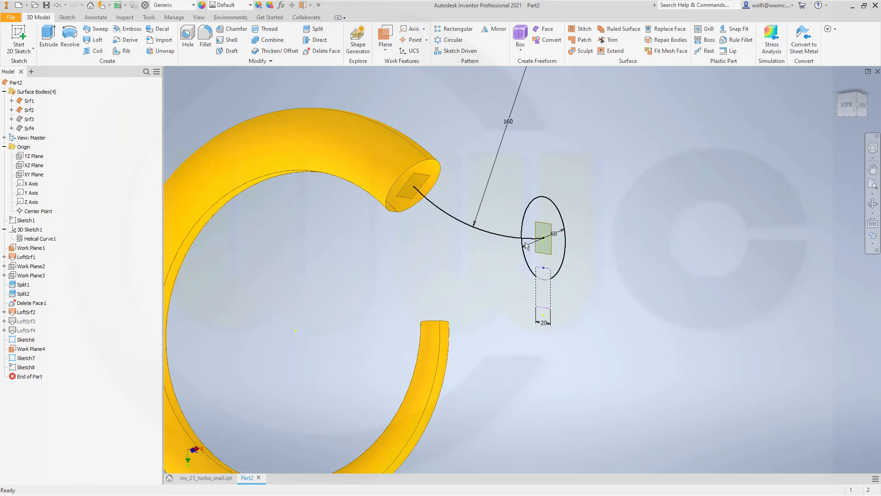
right_click(20, 361)
key("Escape")
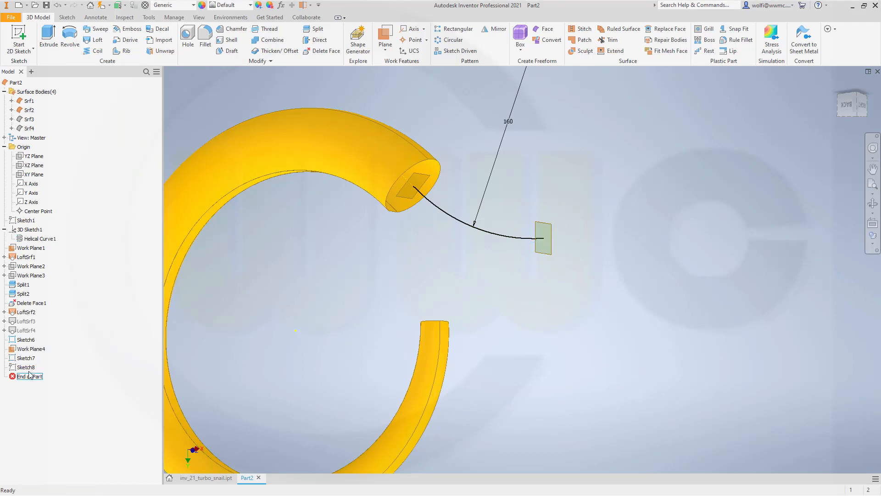
right_click(23, 367)
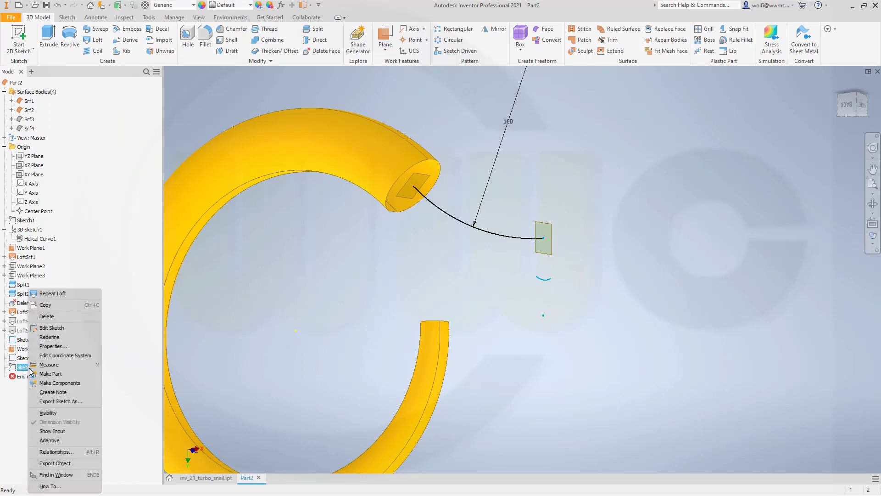
left_click(57, 413)
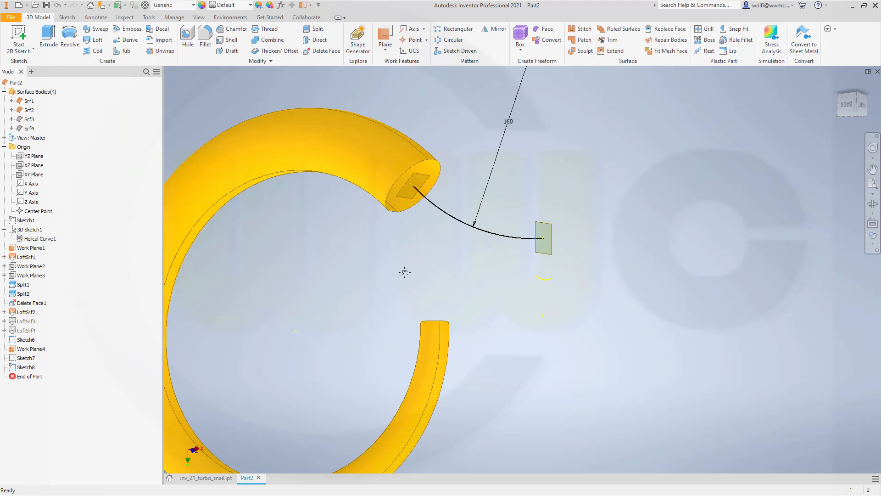
Set up a surface loft from the short lower edge of the snail's large end to the outlet arc, tangent at the snail edge
mouse_move(405, 273)
middle_mouse_down("shift")
mouse_move(458, 280)
mouse_move(418, 291)
mouse_move(397, 168)
middle_mouse_up("shift")
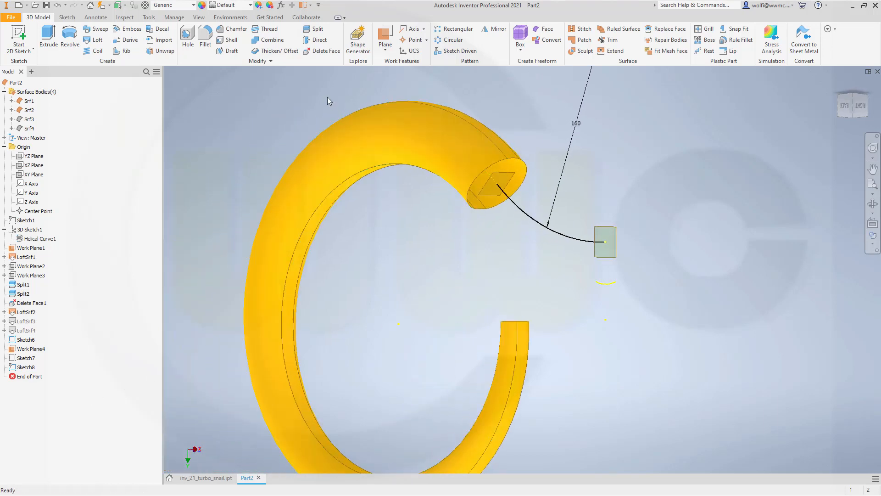
left_click(94, 40)
left_click(481, 212)
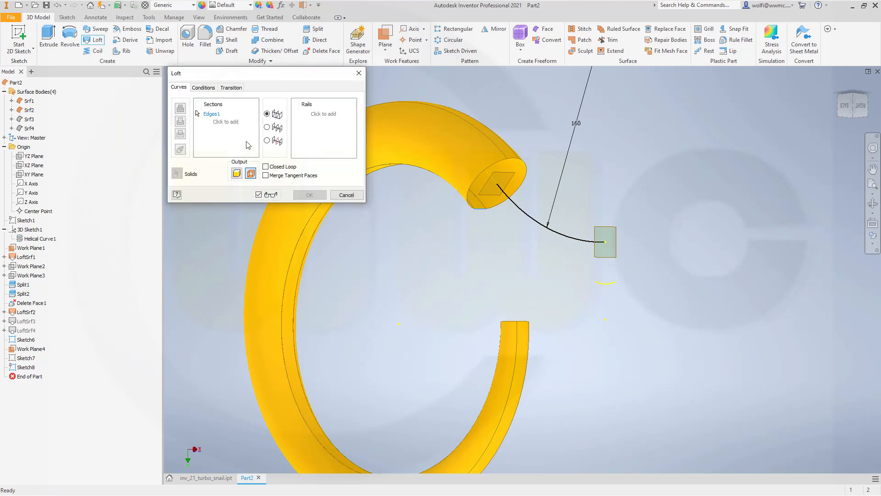
left_click(607, 283)
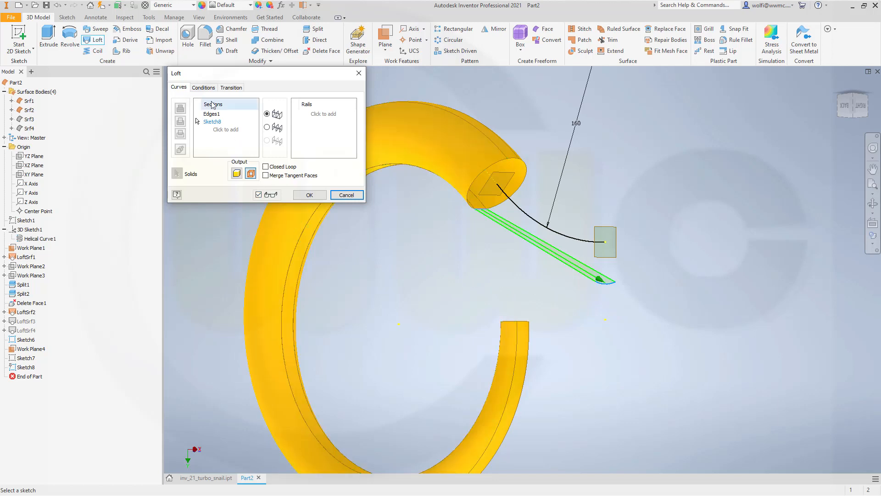
left_click(205, 89)
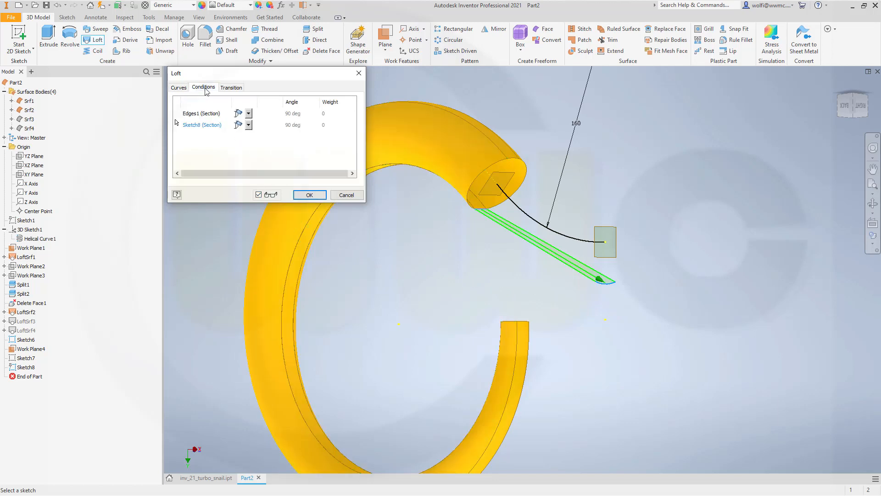
left_click(248, 114)
left_click(238, 133)
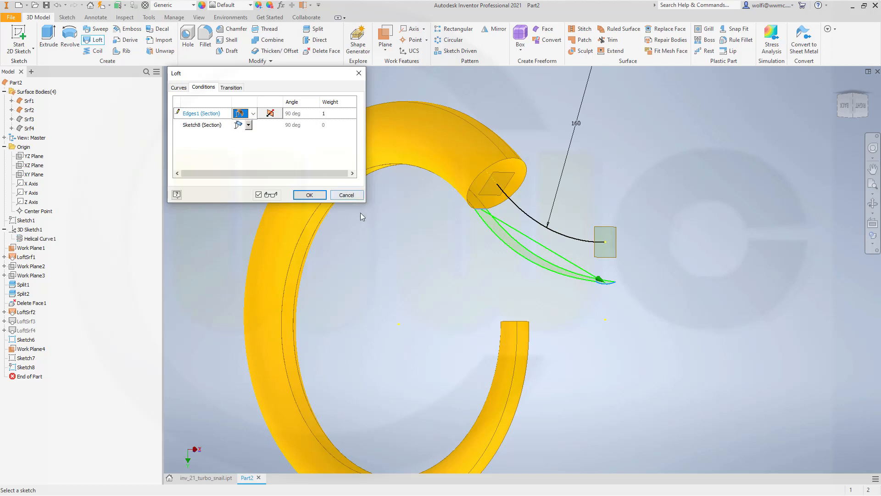
Switch the loft to centerline guidance along the 160 mm arc and create the surface strip
left_click(178, 87)
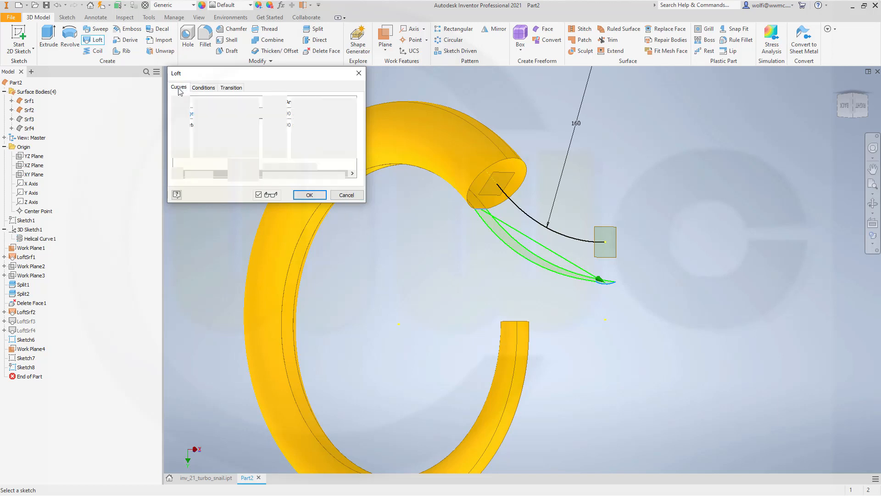
left_click(267, 127)
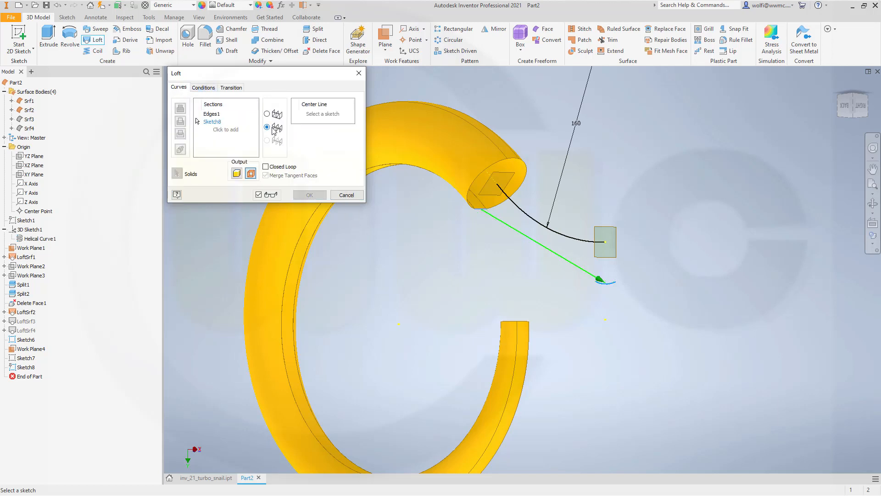
left_click(516, 206)
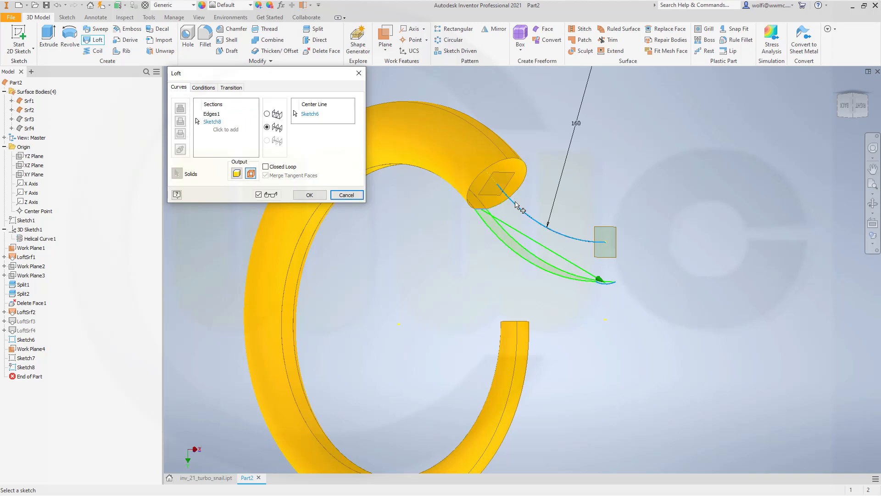
mouse_move(474, 263)
middle_mouse_down("shift")
mouse_move(487, 237)
mouse_move(399, 215)
middle_mouse_up("shift")
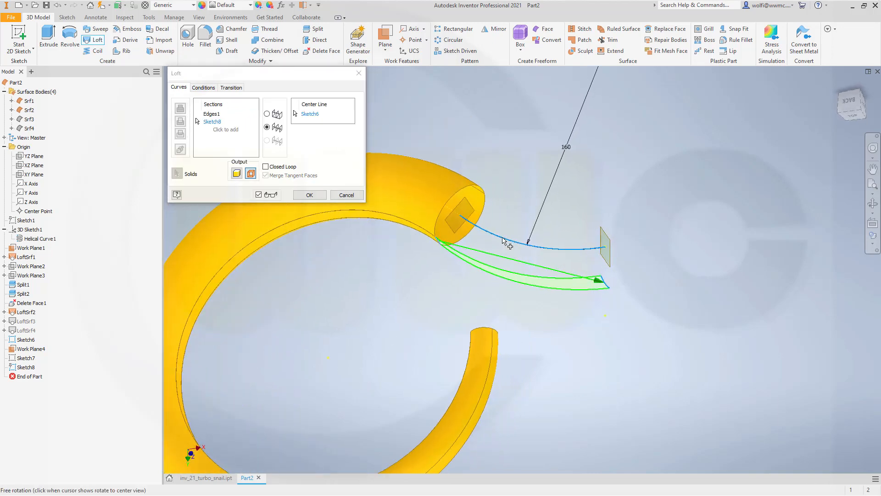
left_click(309, 195)
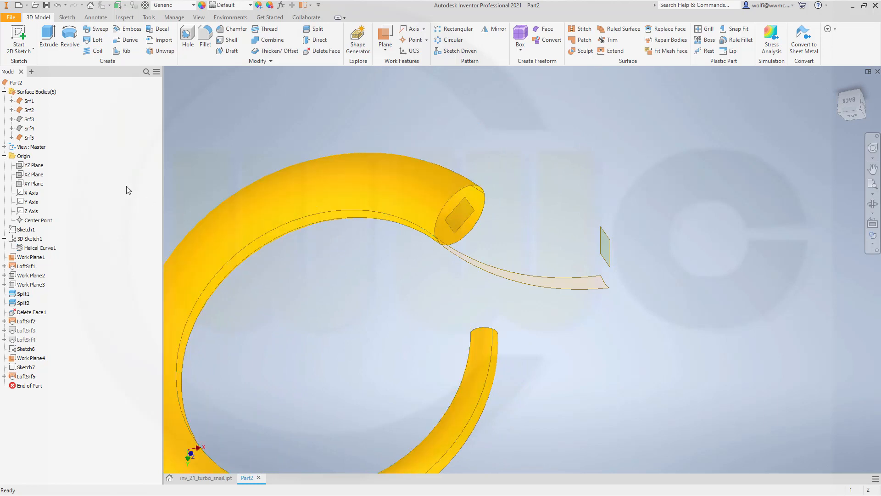
Turn off translucency for the new surface strip and show the sketch of the 60 mm outlet circle
right_click(29, 138)
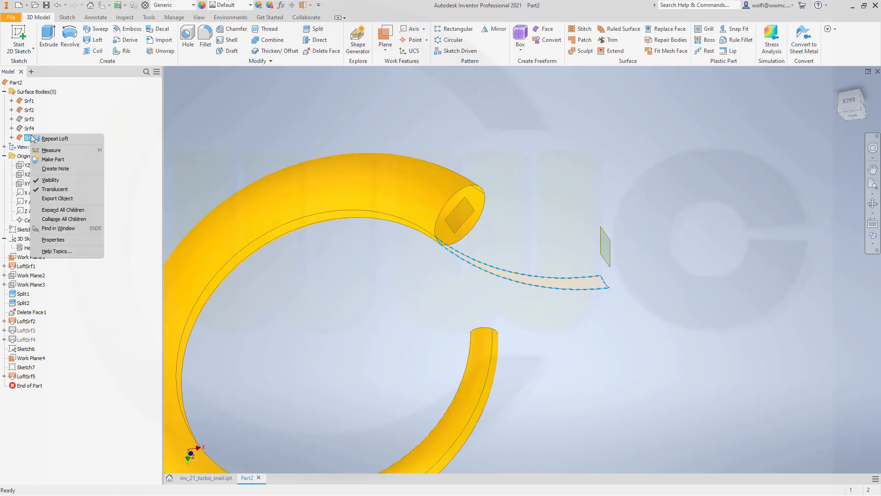
left_click(56, 190)
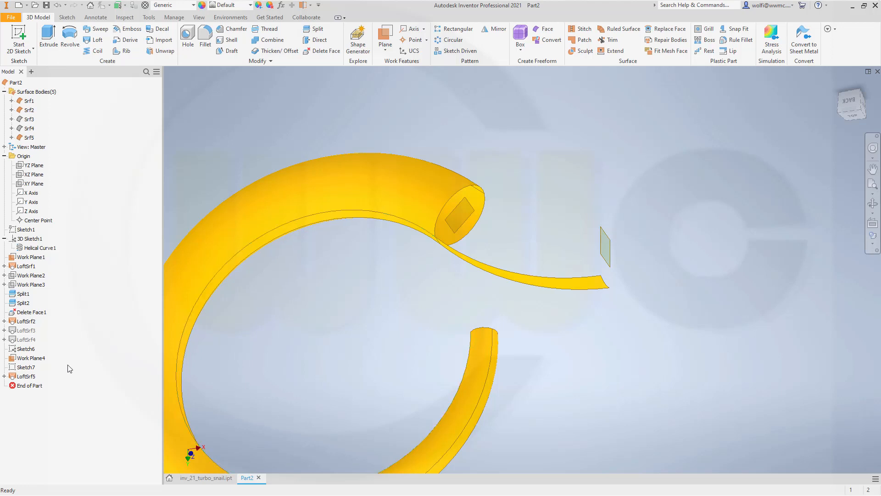
right_click(24, 370)
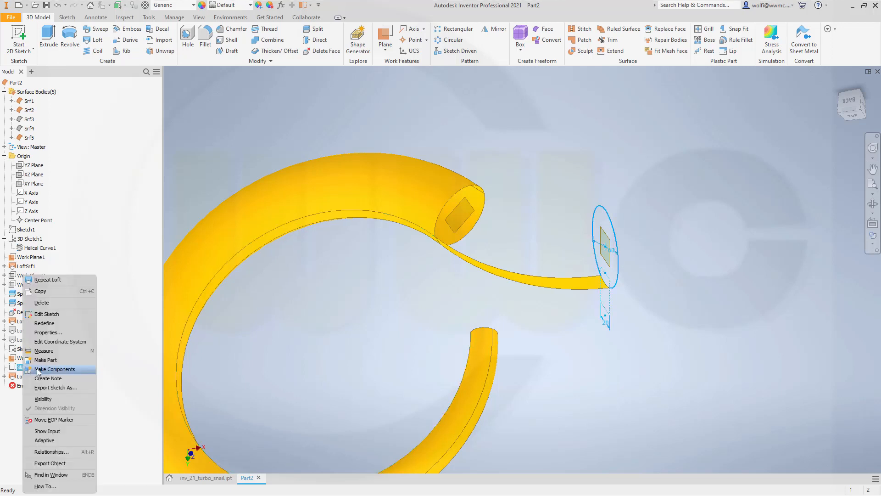
left_click(42, 398)
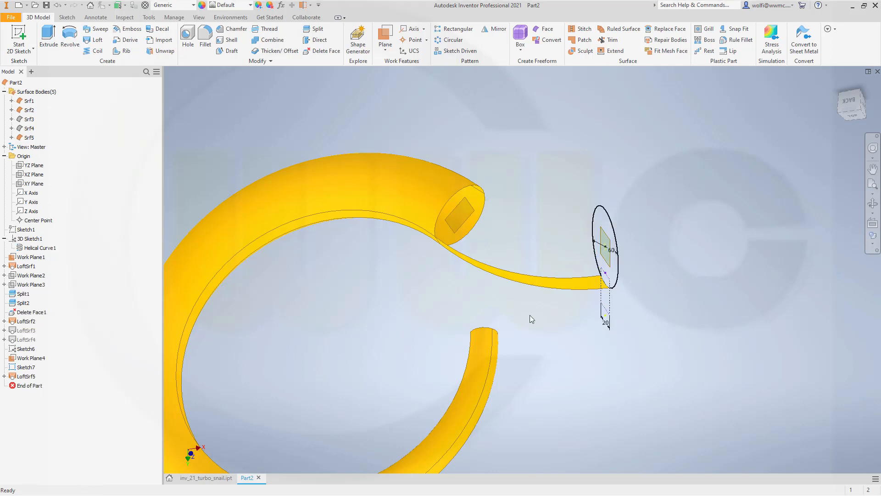
Set up a surface loft from the round edge of the snail's large end to the 60 mm outlet circle, tangent at the snail edge
mouse_move(530, 315)
middle_mouse_down("shift")
mouse_move(492, 321)
mouse_move(484, 309)
mouse_move(445, 354)
mouse_move(410, 299)
middle_mouse_up("shift")
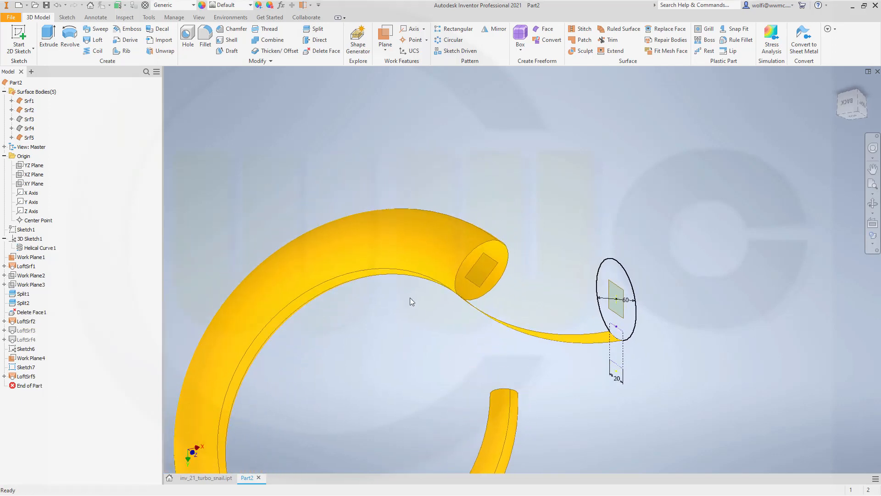
left_click(97, 40)
left_click(237, 116)
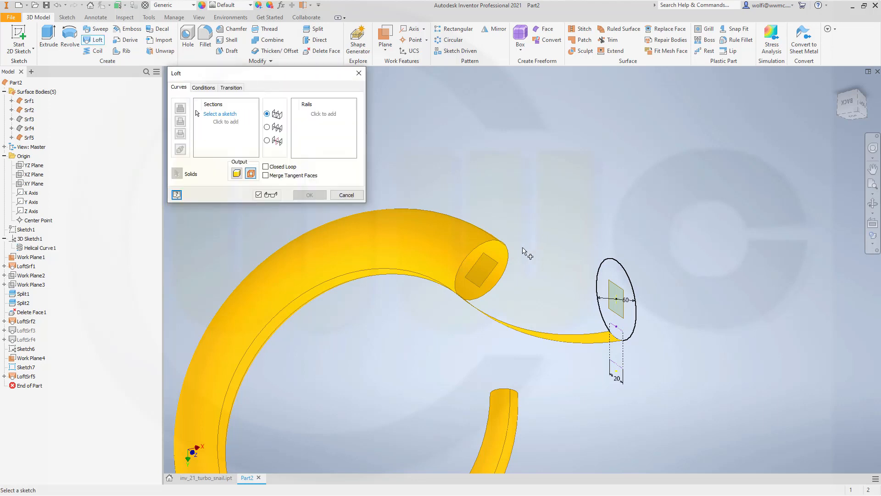
left_click(461, 268)
left_click(235, 122)
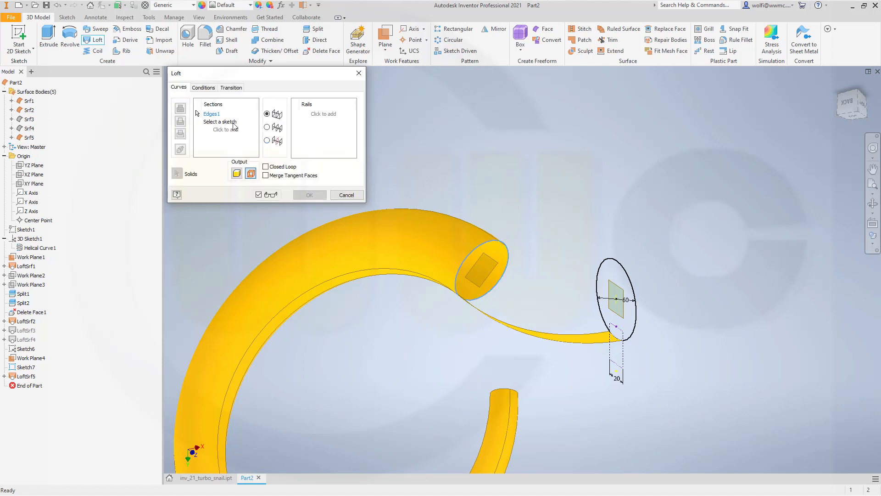
left_click(598, 294)
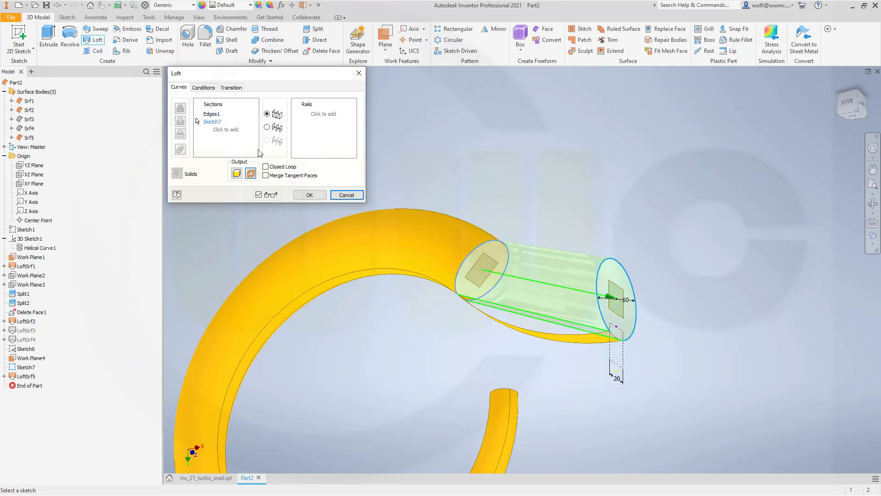
left_click(205, 88)
left_click(249, 113)
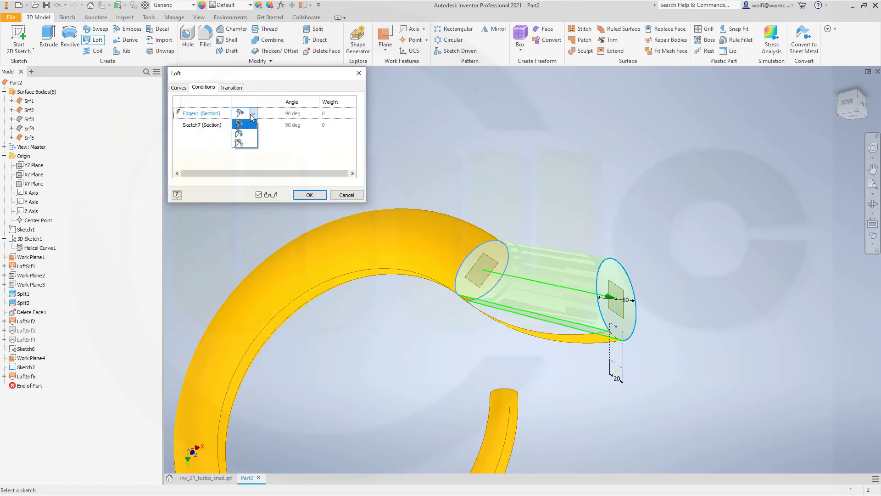
left_click(240, 132)
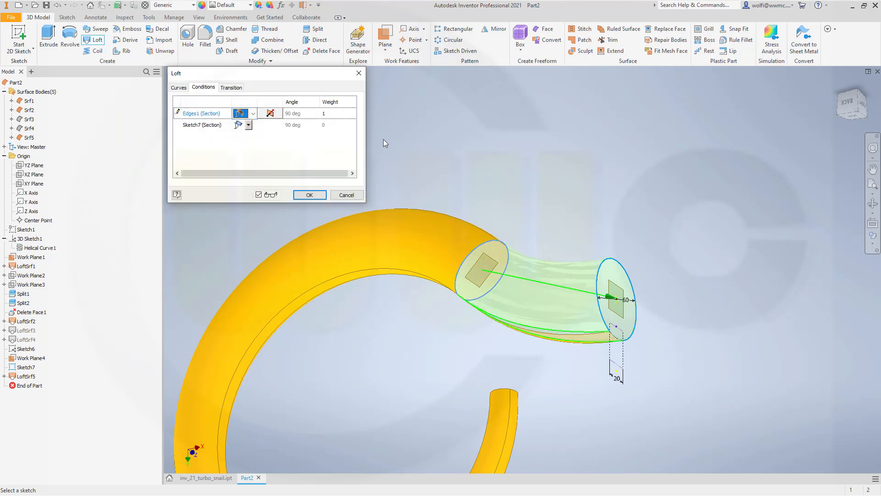
Add both long edges of the lower surface strip as rails and create the outlet loft
left_click(179, 89)
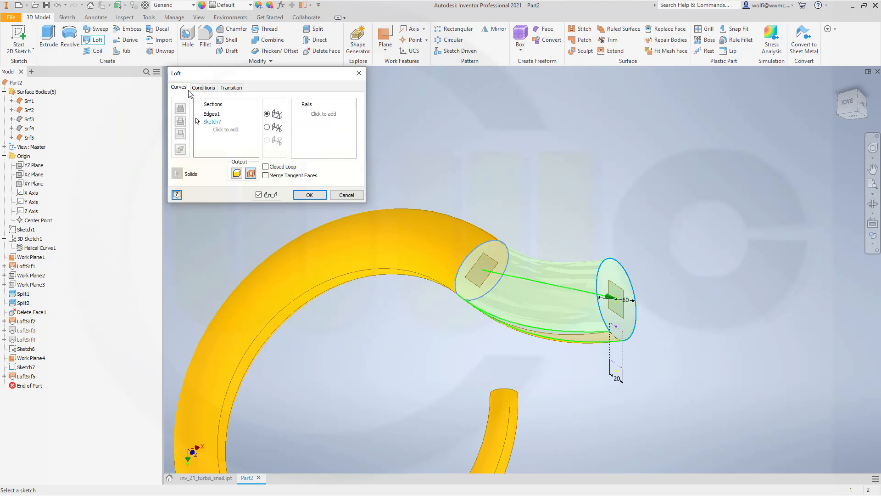
left_click(320, 116)
scroll(536, 348, "up", 2)
scroll(539, 352, "down", 4)
scroll(543, 357, "up", 2)
middle_click_drag(543, 356, 532, 324, "shift")
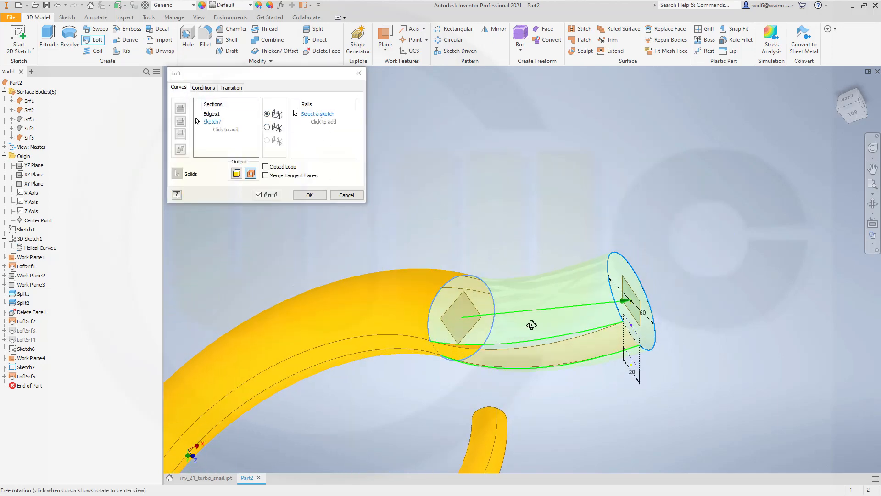
left_click(541, 354)
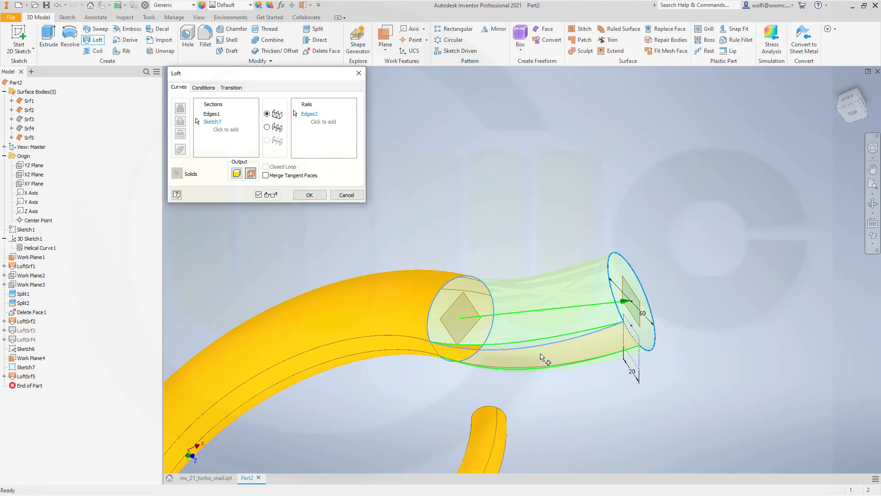
left_click(324, 123)
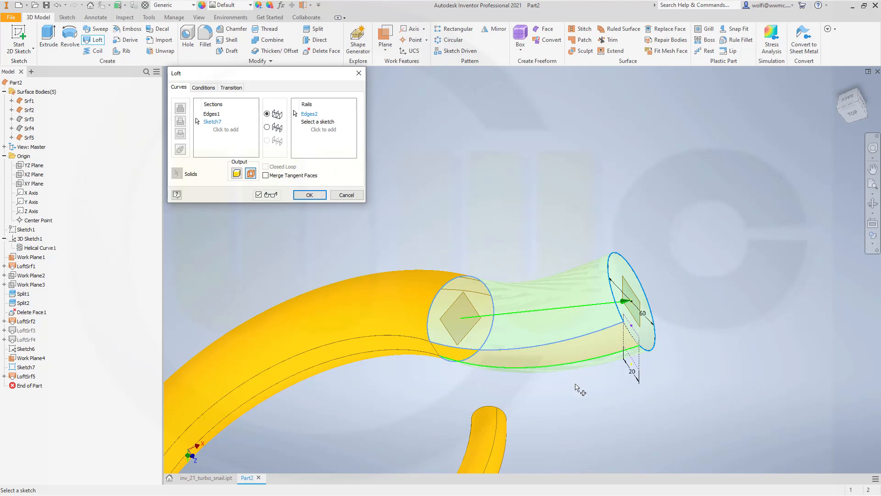
middle_click_drag(579, 390, 526, 422, "shift")
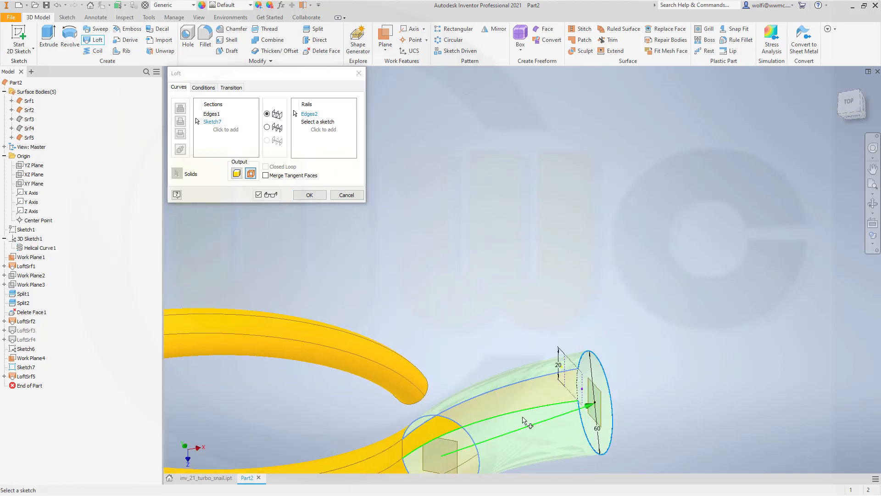
left_click(509, 415)
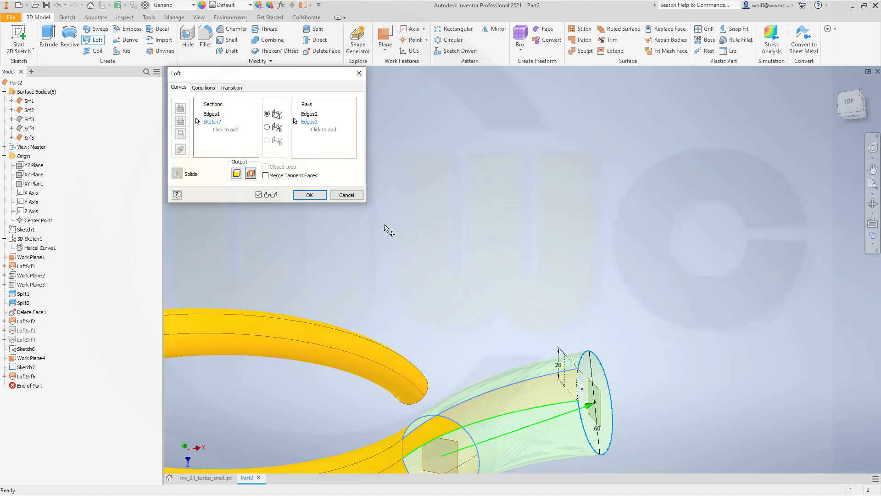
middle_click_drag(428, 287, 387, 268, "shift")
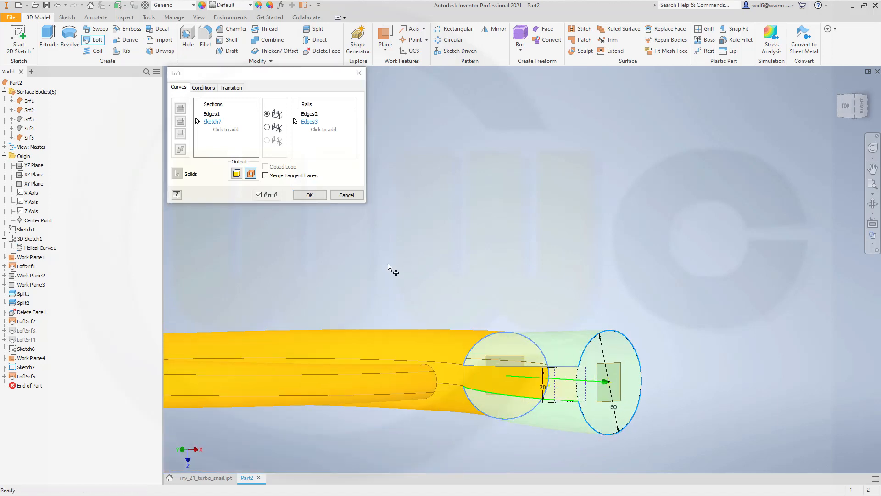
left_click(308, 195)
Turn off translucency for the outlet loft surface and show the hidden transition surface at the snail's small end
middle_click_drag(390, 238, 395, 283, "shift")
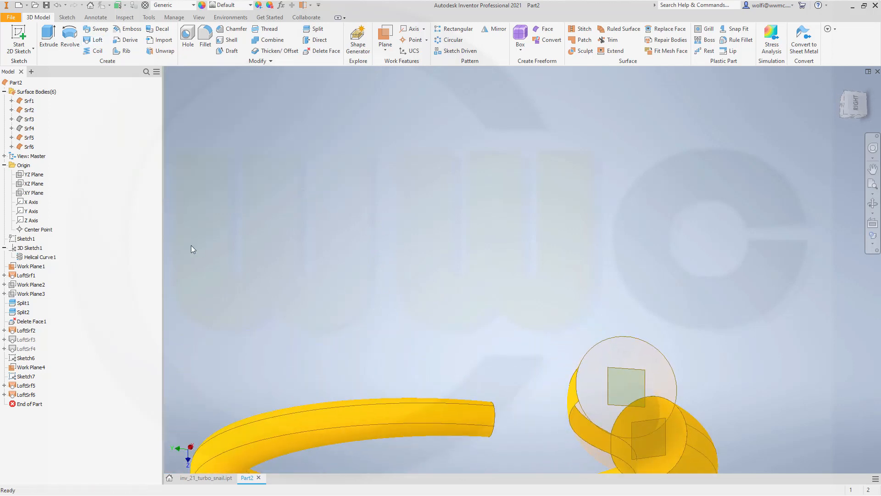
right_click(30, 147)
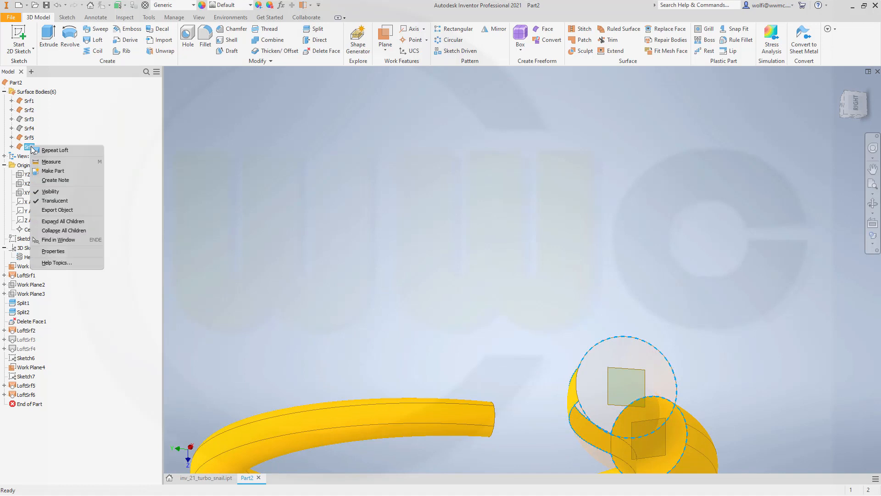
left_click(50, 199)
scroll(373, 270, "up", 5)
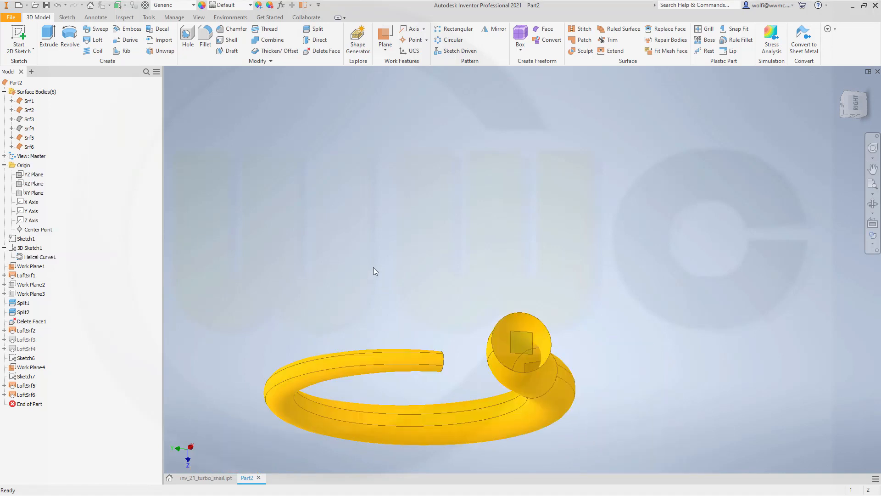
middle_click_drag(371, 289, 366, 255, "shift")
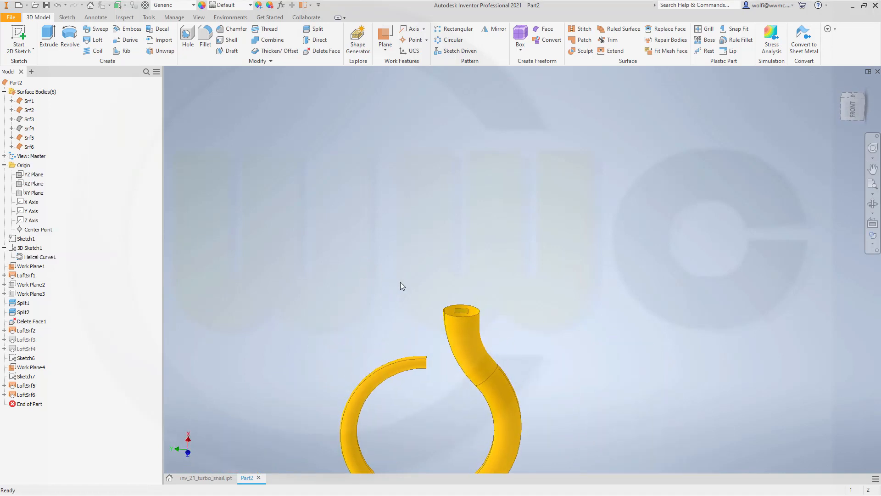
middle_click_drag(401, 282, 438, 250)
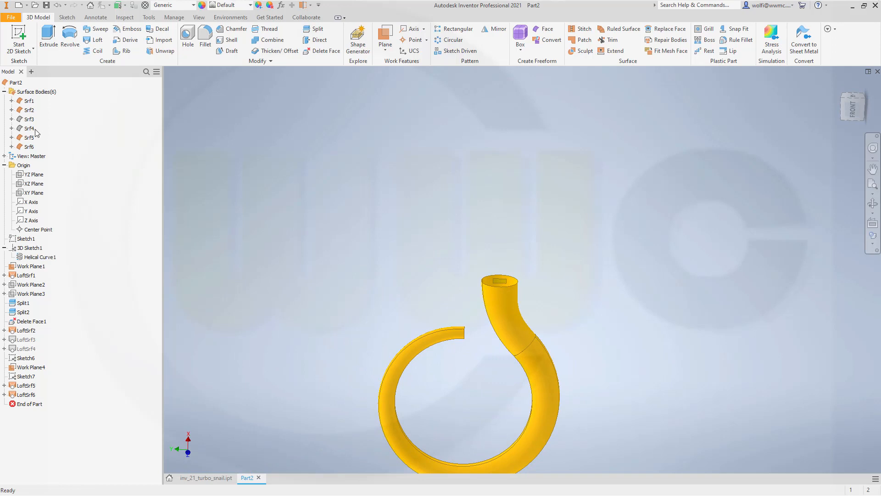
right_click(33, 131)
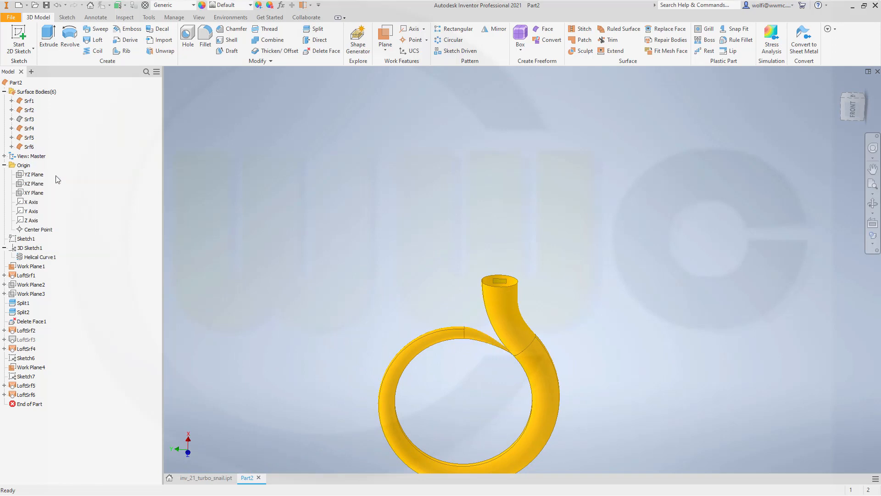
left_click(51, 175)
Examine the junction where the small-end transition surface meets the outlet and the snail's large end
middle_click_drag(285, 256, 285, 210, "shift")
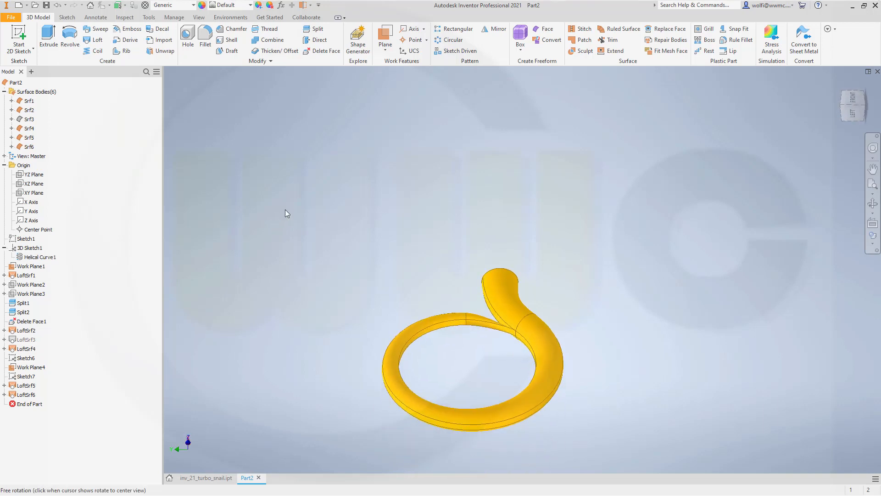
scroll(469, 353, "down", 2)
scroll(472, 352, "up", 5)
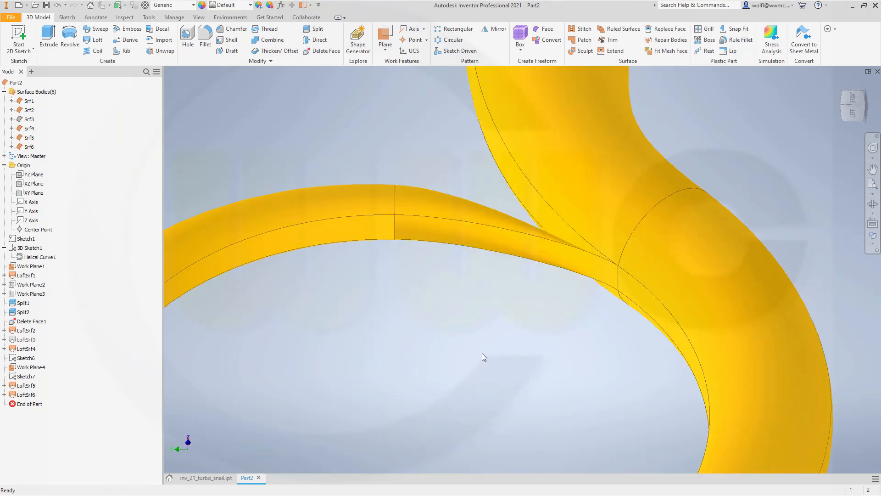
scroll(482, 353, "down", 2)
middle_click_drag(485, 357, 489, 273, "shift")
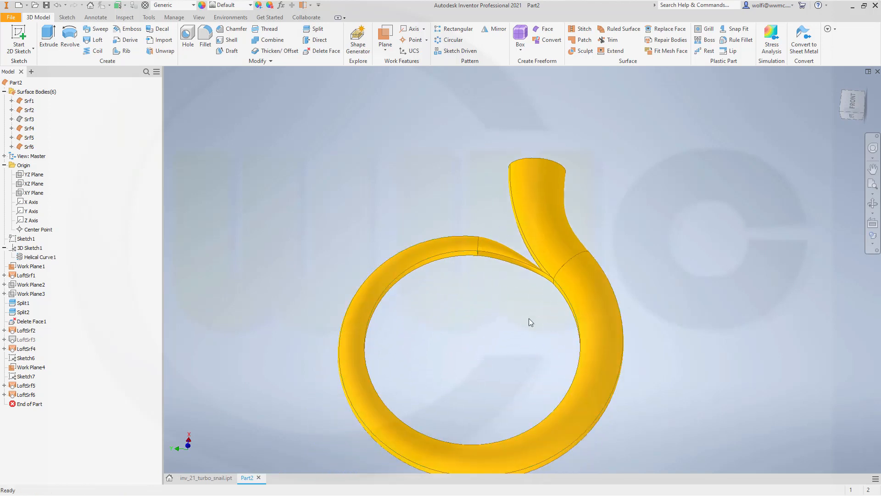
scroll(535, 315, "up", 3)
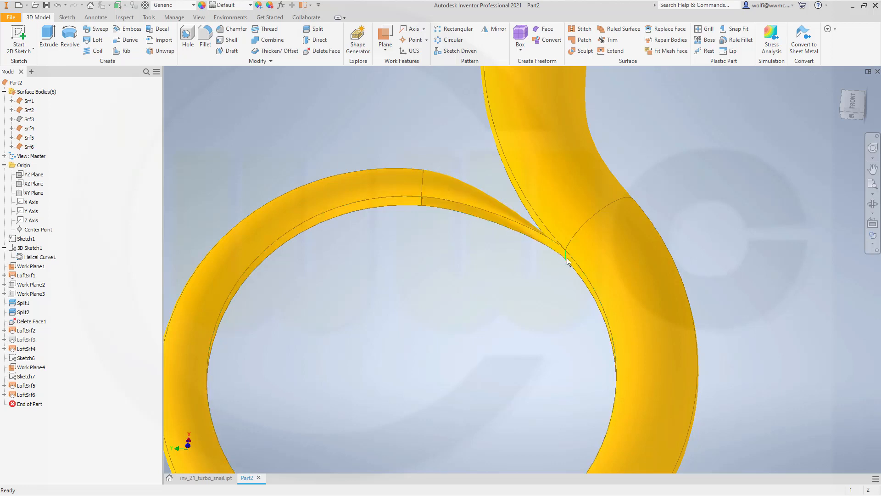
scroll(538, 249, "down", 5)
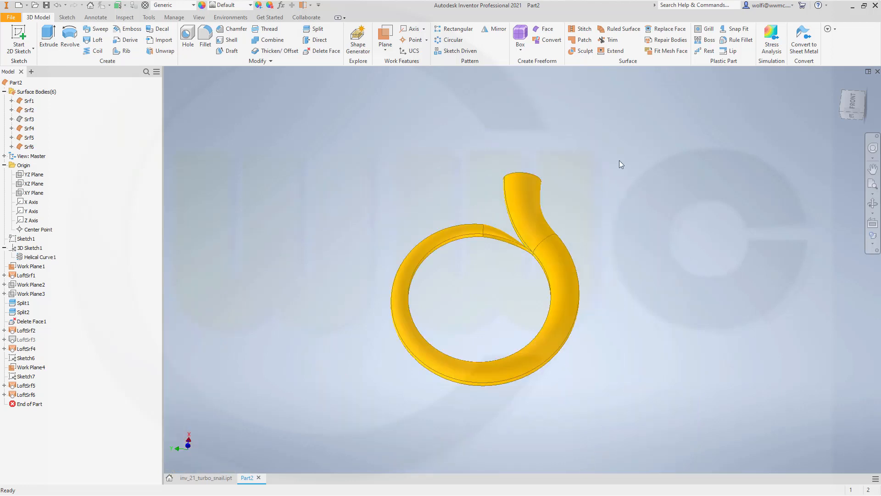
left_click(582, 28)
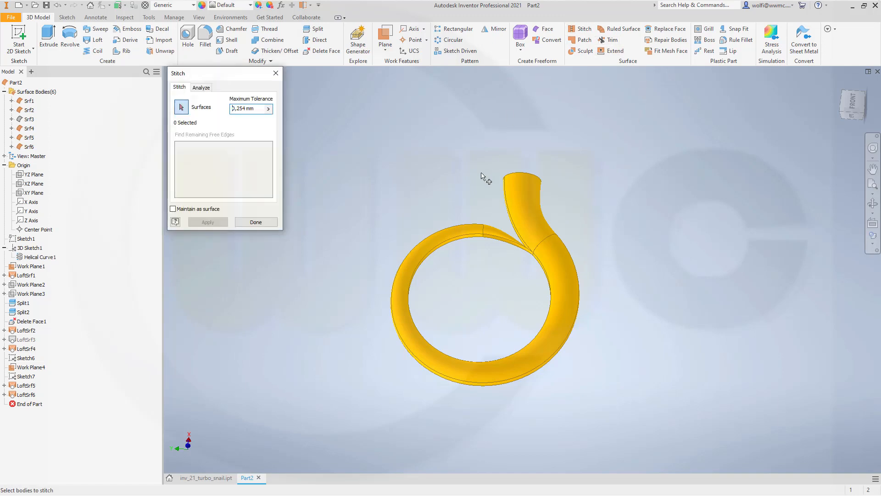
left_click(494, 228)
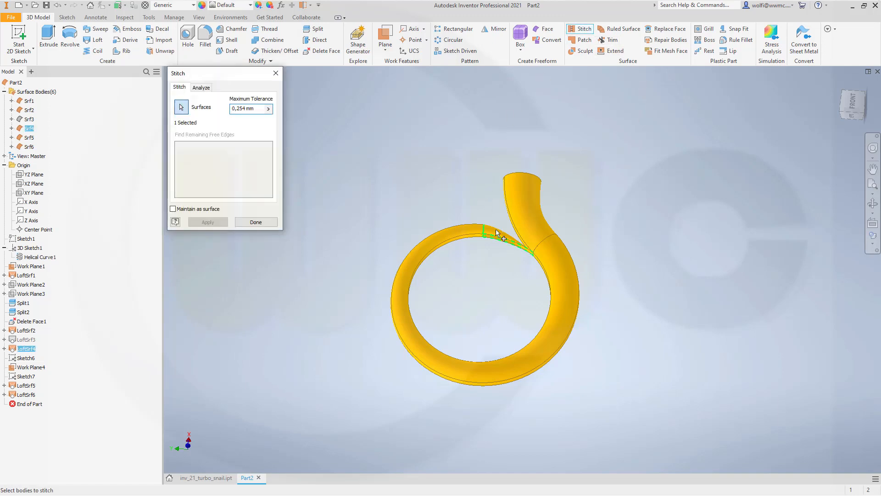
left_click(463, 233)
scroll(464, 271, "up", 3)
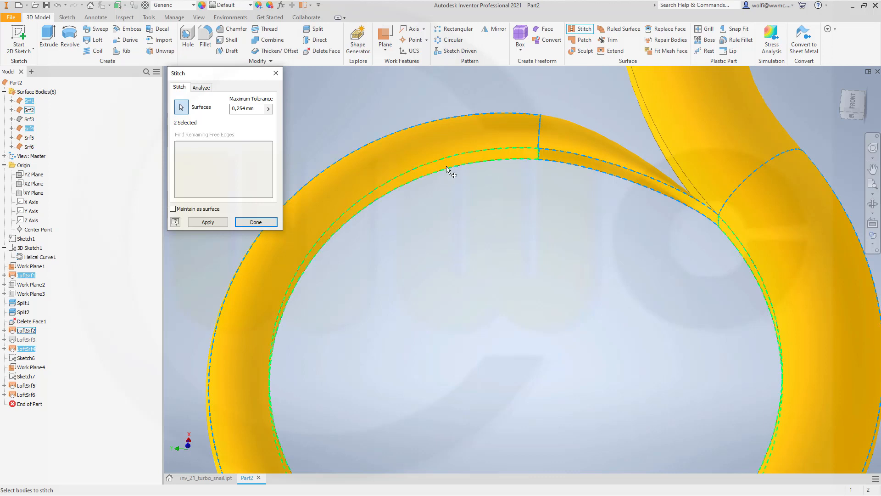
left_click(453, 171)
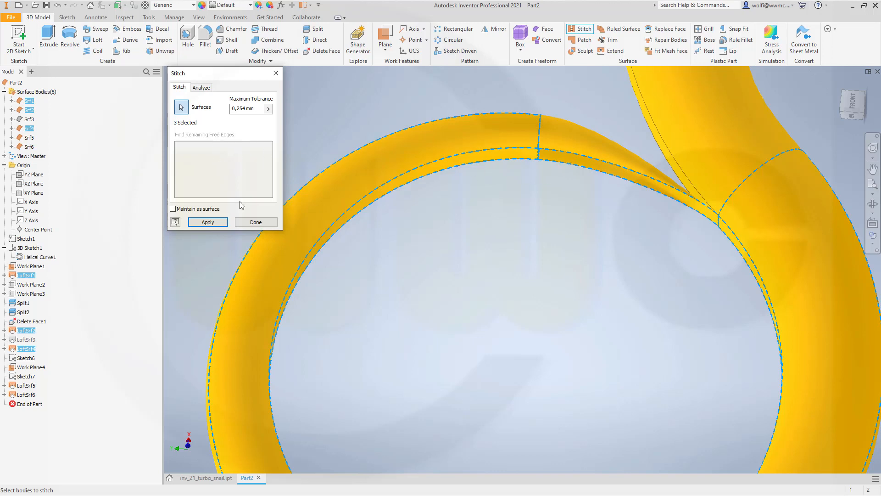
left_click(255, 222)
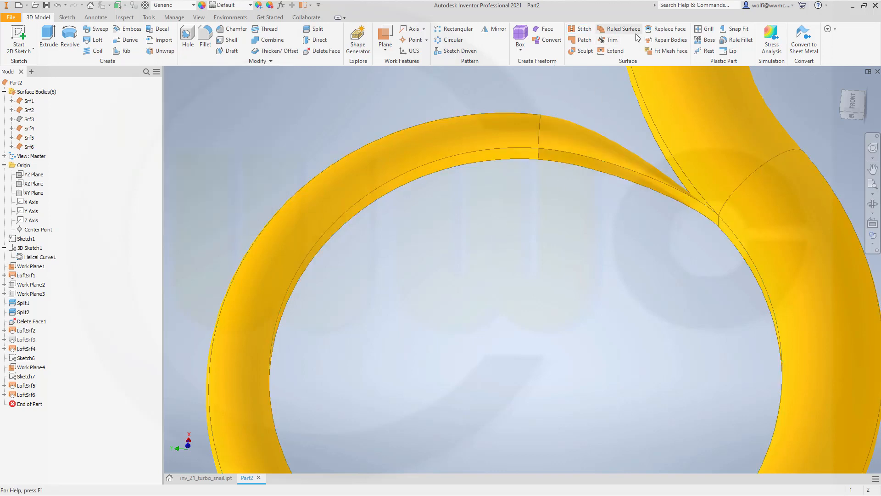
Stitch the main spiral surface, the small-end transition surface and both outlet loft surfaces together
left_click(581, 29)
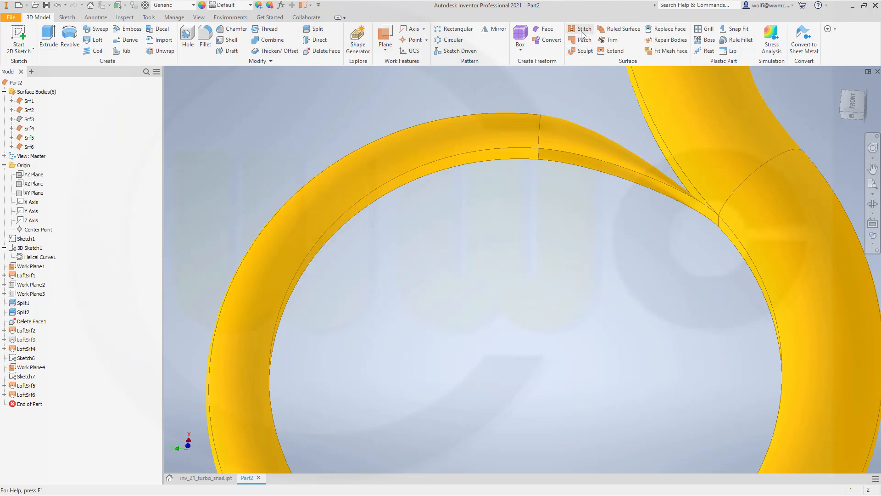
left_click(481, 126)
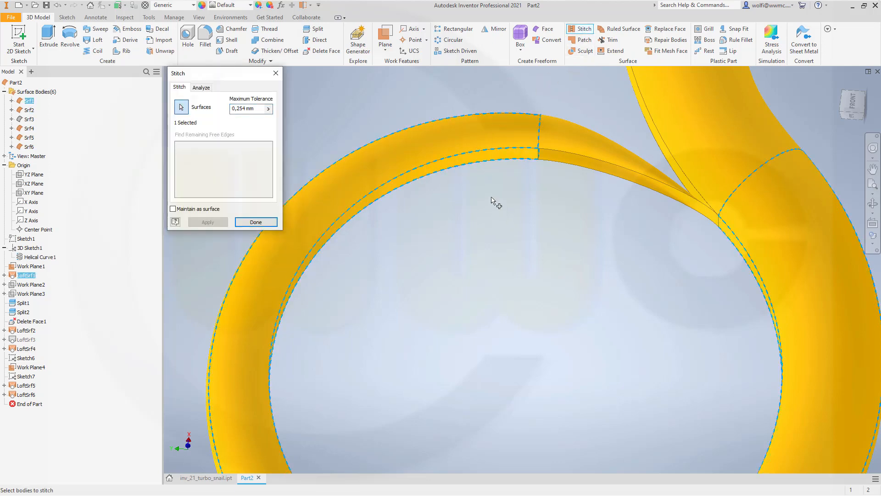
mouse_move(493, 202)
middle_mouse_down("shift")
mouse_move(483, 177)
mouse_move(488, 191)
middle_mouse_up("shift")
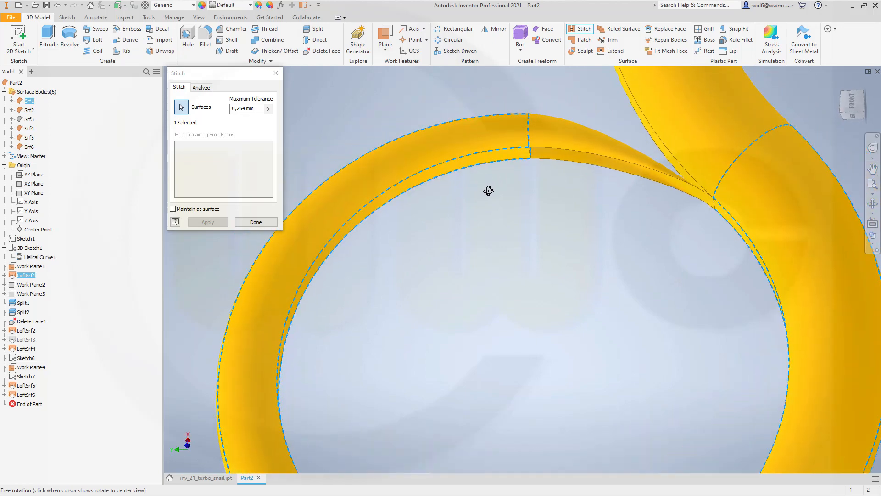
left_click(560, 149)
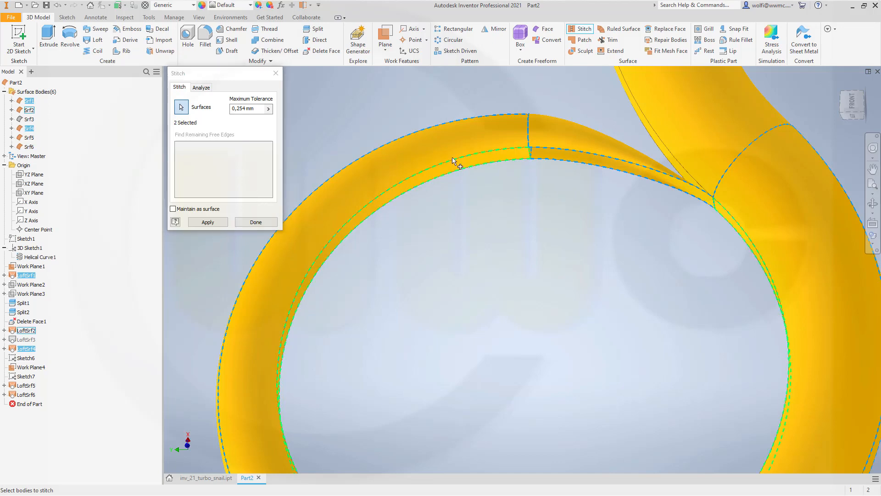
scroll(457, 163, "up", 2)
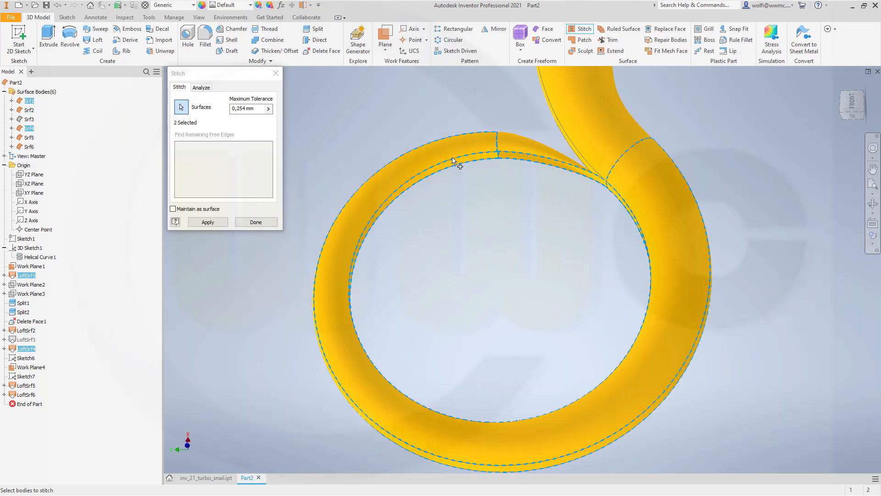
left_click(592, 126)
middle_click_drag(520, 131, 591, 157, "shift")
left_click(552, 125)
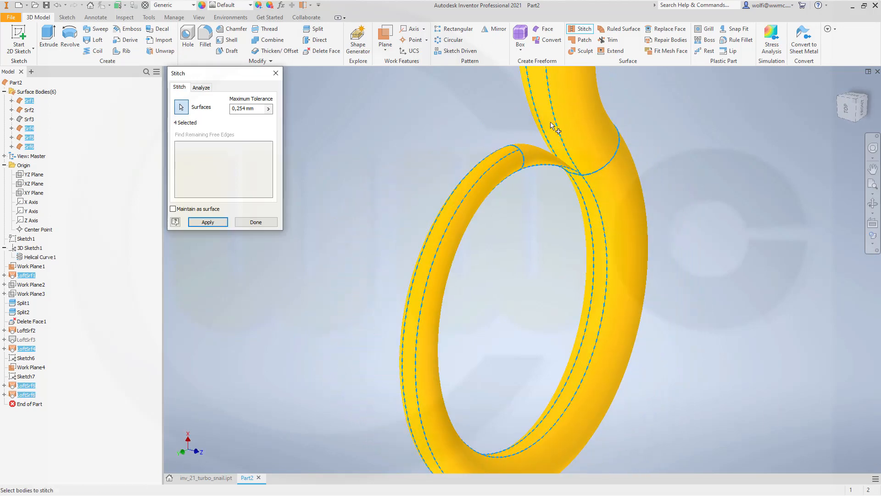
left_click(208, 222)
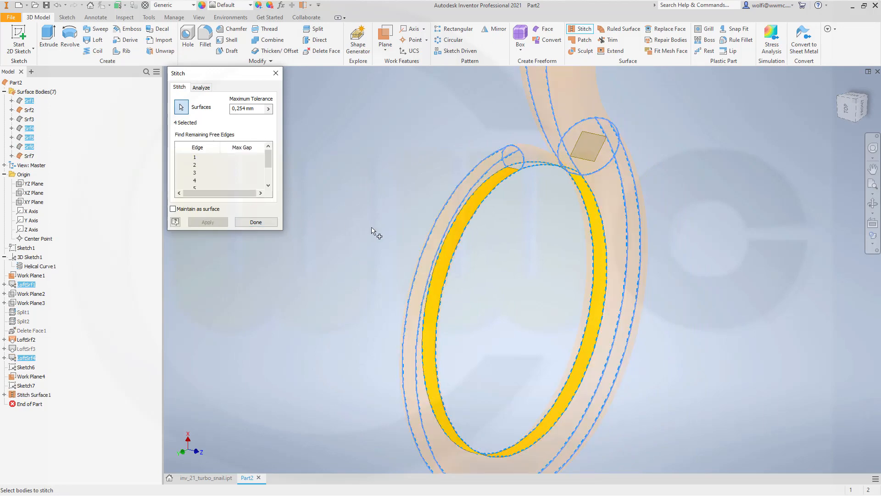
Add the remaining narrow inner strip surface of the spiral to the stitch and finish the Stitch command
middle_click_drag(358, 228, 292, 196, "shift")
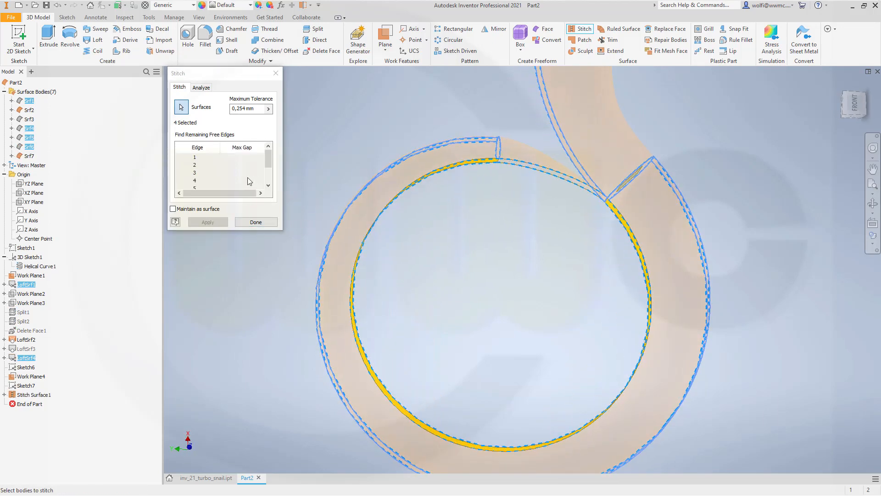
left_click(216, 183)
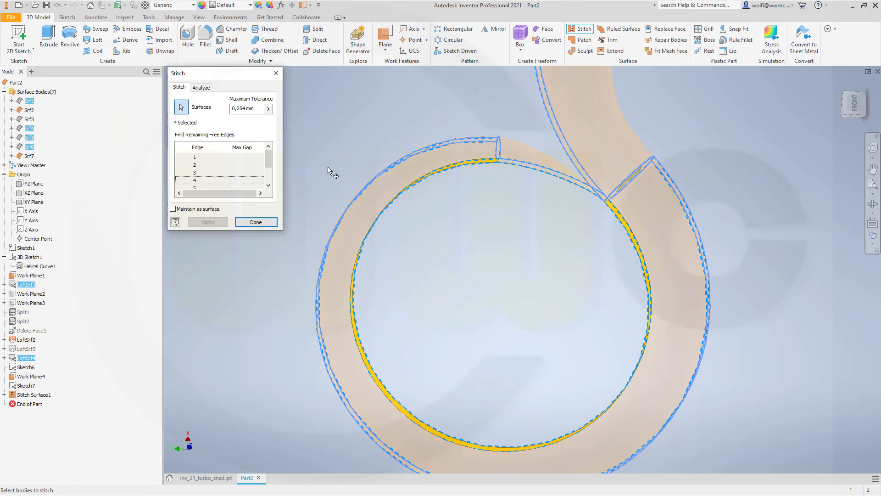
left_click(181, 107)
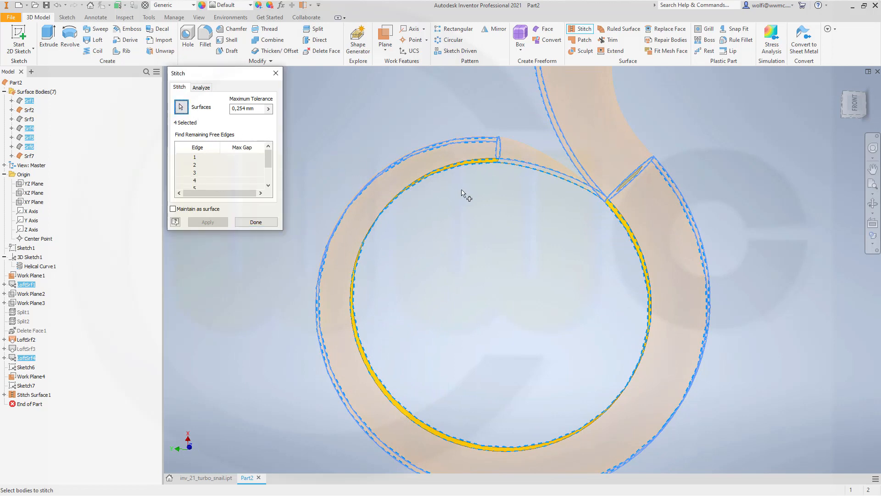
left_click(475, 165)
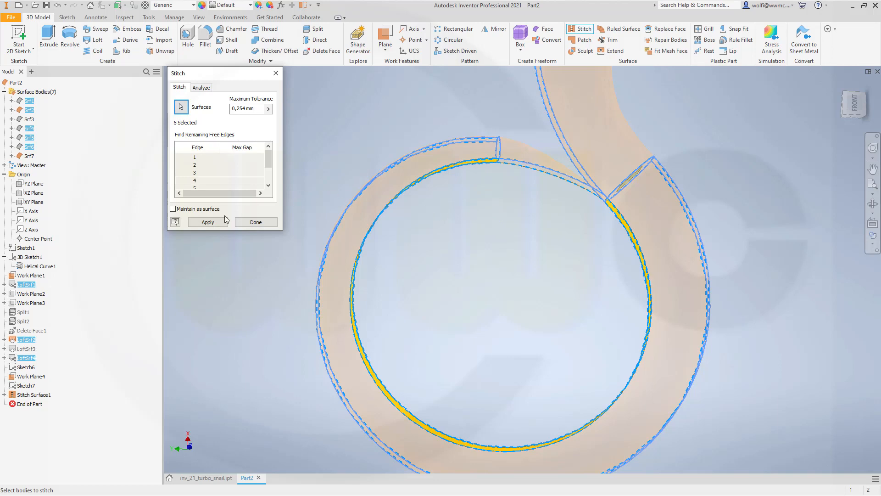
middle_click_drag(508, 274, 494, 226, "shift")
left_click(263, 223)
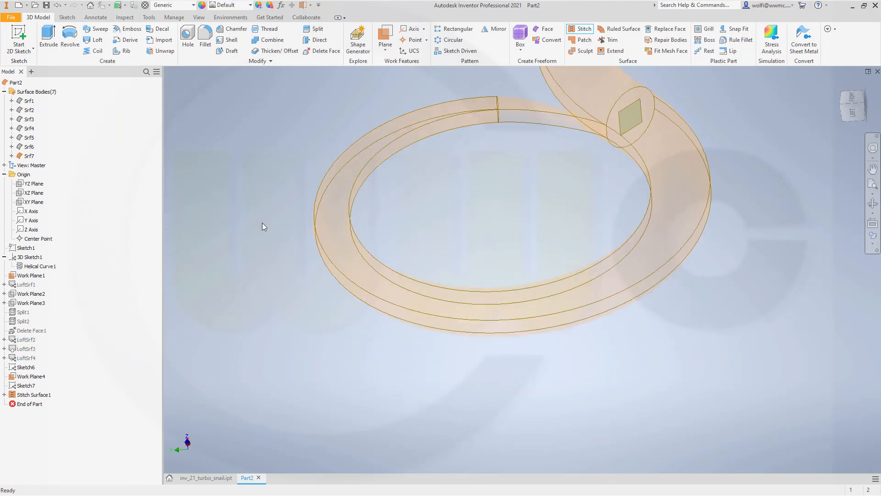
Turn off translucency for the stitched surface body and inspect the snail from several angles
scroll(482, 209, "down", 5)
middle_click_drag(486, 211, 496, 241, "shift")
scroll(444, 236, "up", 3)
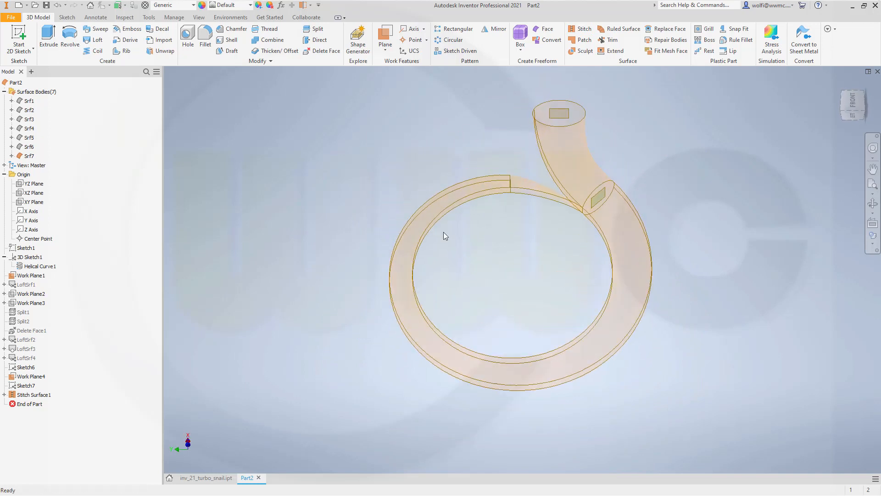
right_click(29, 157)
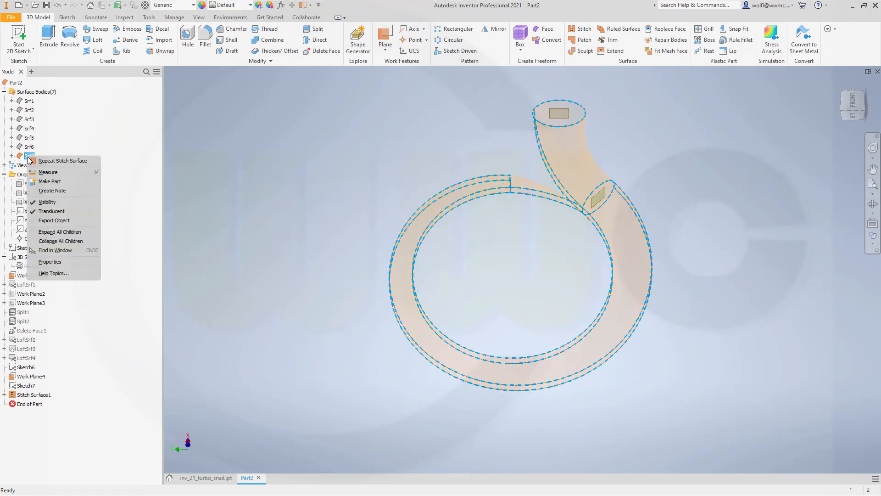
left_click(51, 211)
middle_click_drag(405, 273, 531, 264, "shift")
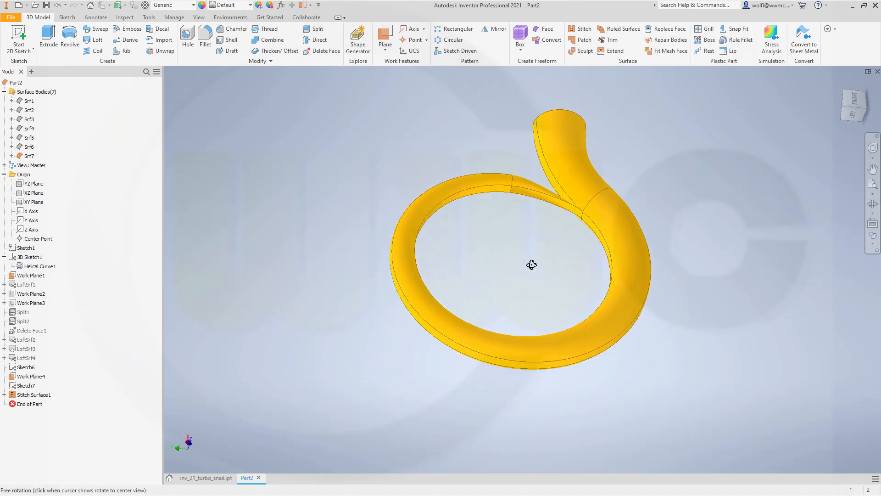